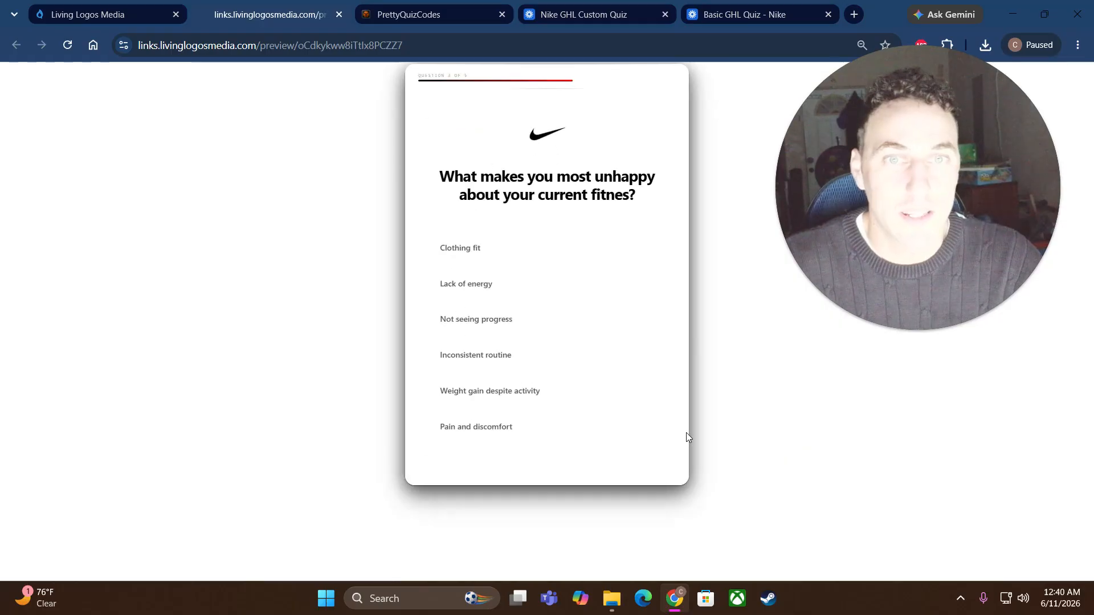
Step: Answer 'Lack of energy', rate the current routine five stars, and continue to Full Name
click(567, 291)
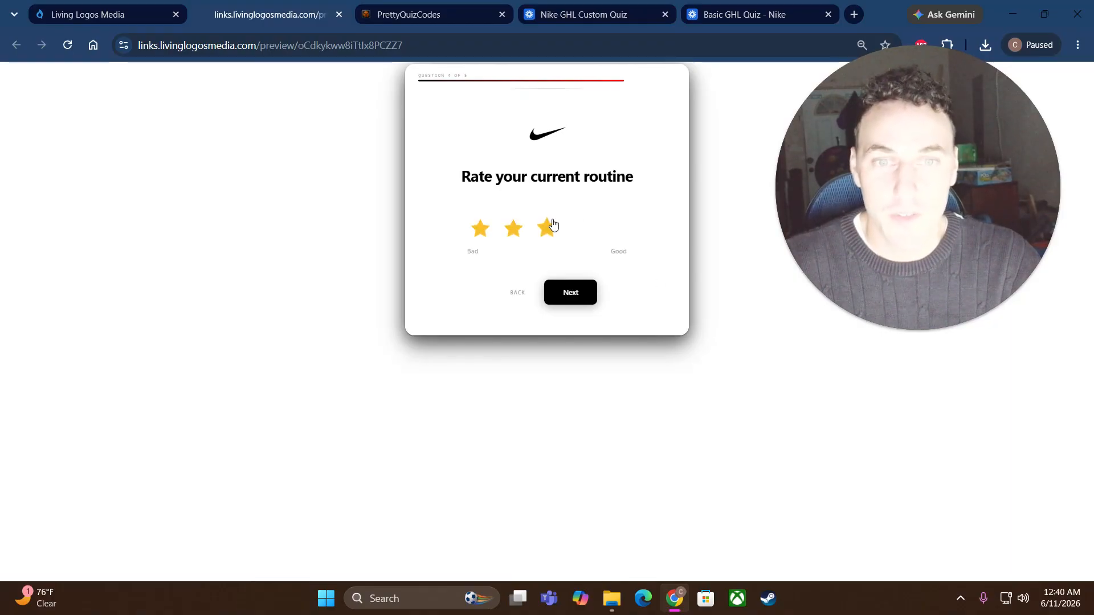
click(612, 229)
click(570, 293)
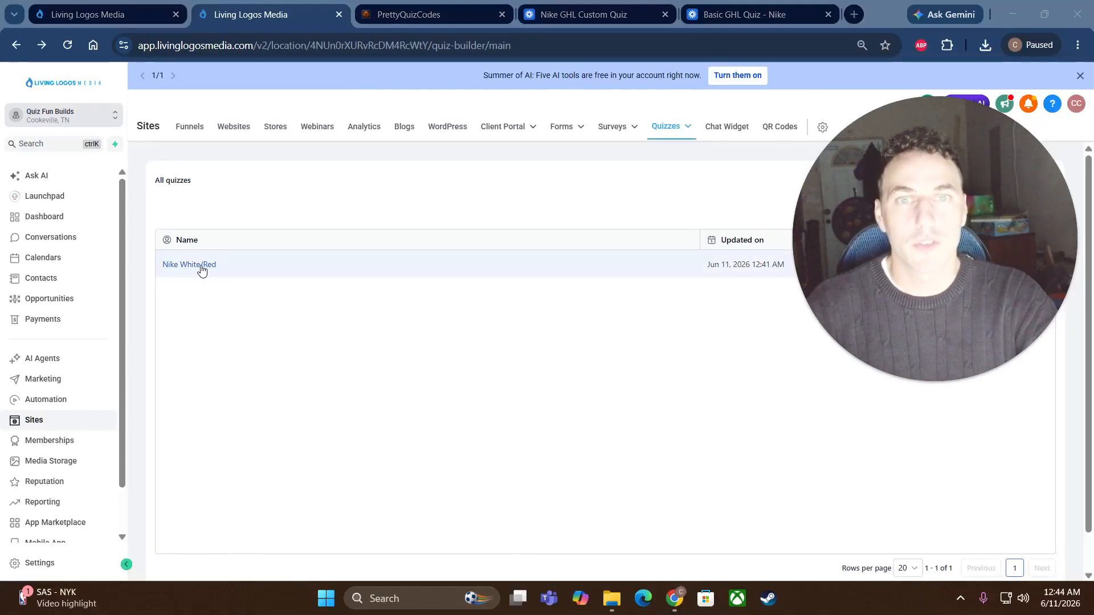
Step: Cancel the new-quiz dialog and open the existing Nike White/Red quiz instead
mouse_move(666, 132)
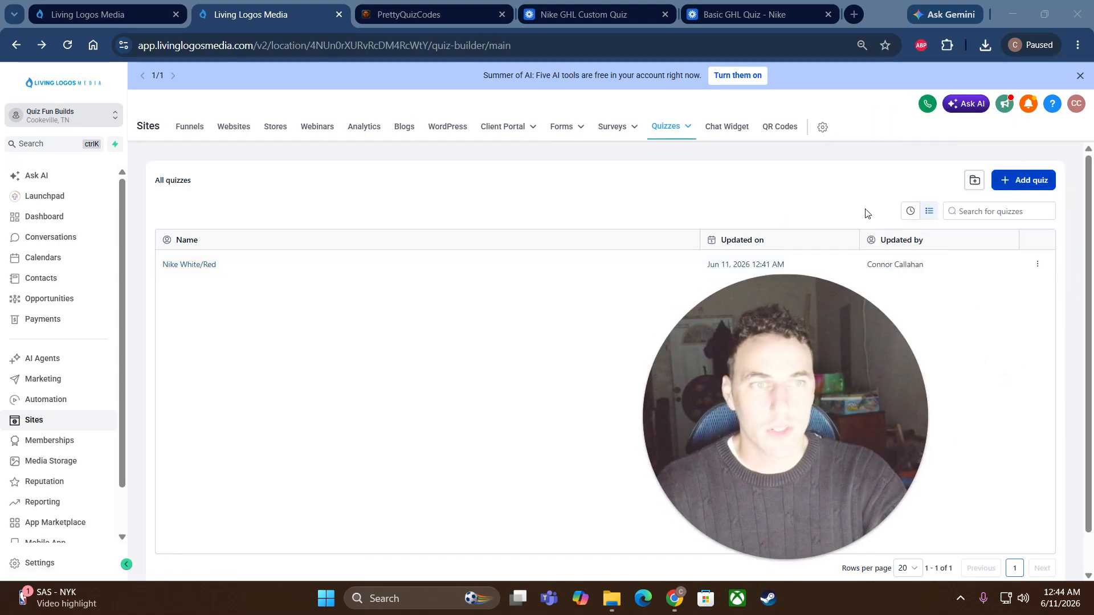
click(1020, 180)
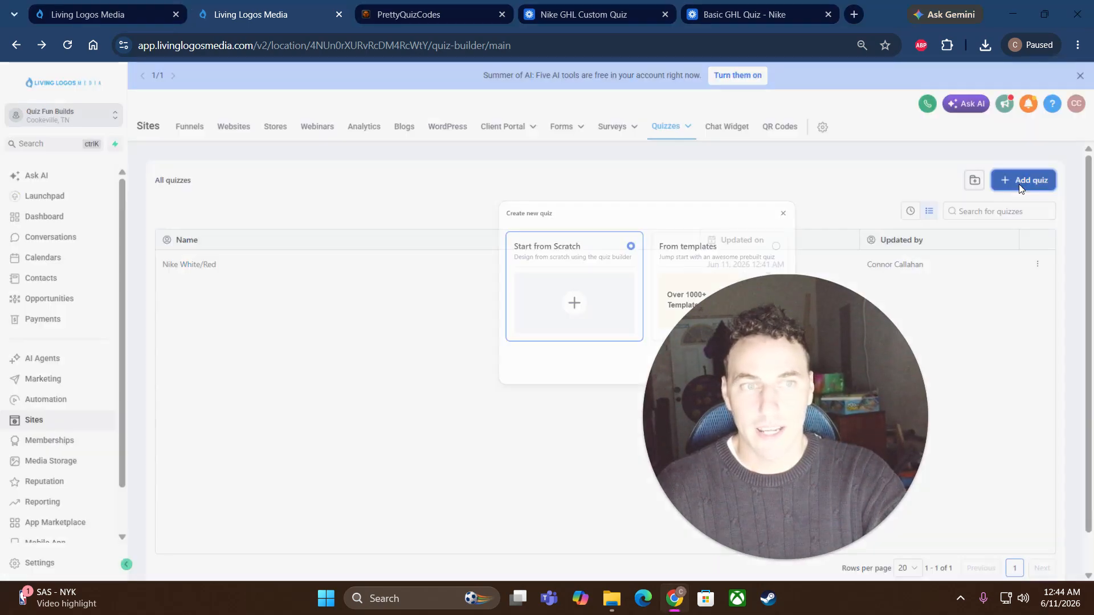
drag(723, 378, 807, 314)
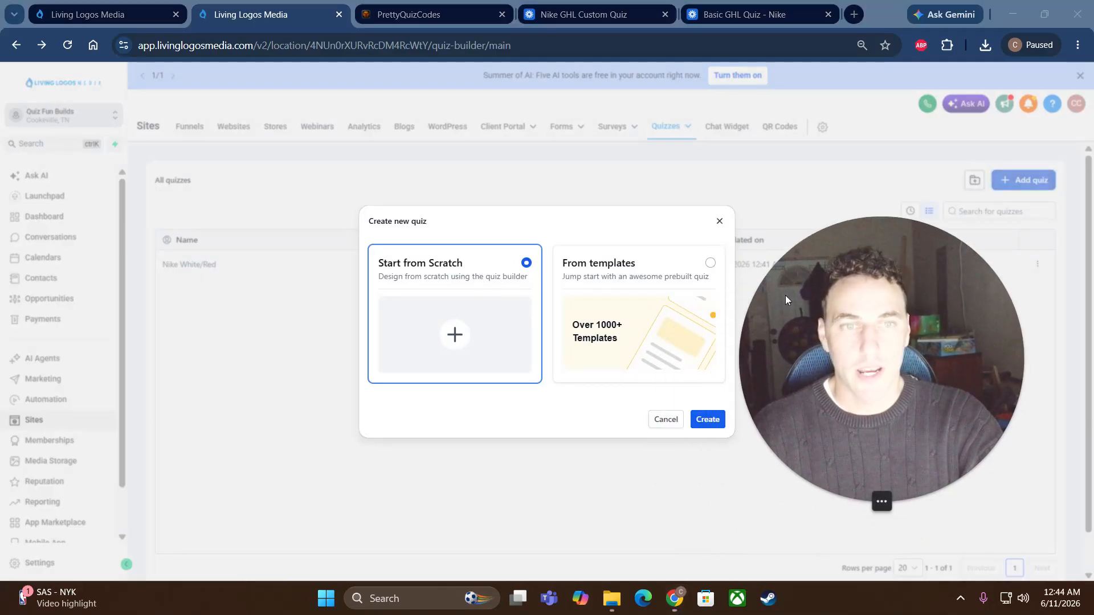
click(719, 222)
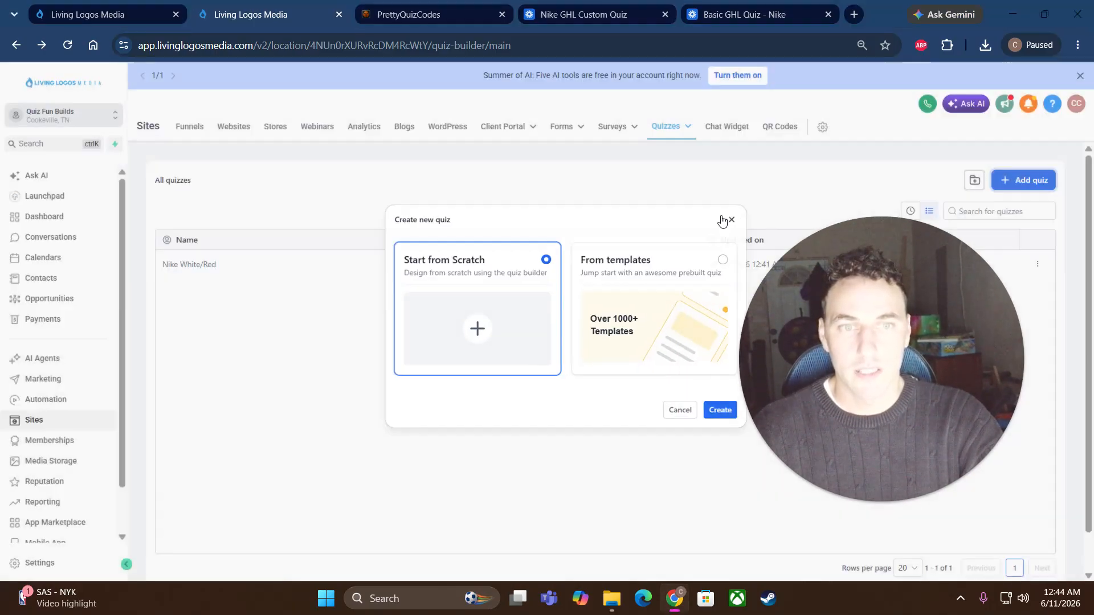
click(224, 266)
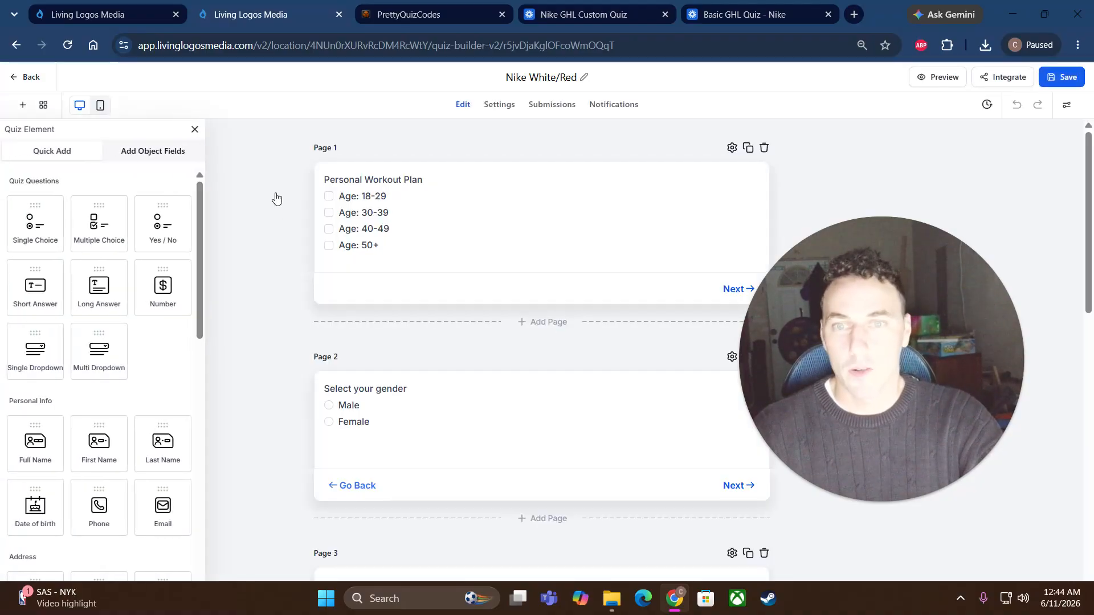
Step: Add a Multiple Choice question page, then undo it twice to restore the quiz
drag(99, 220, 376, 319)
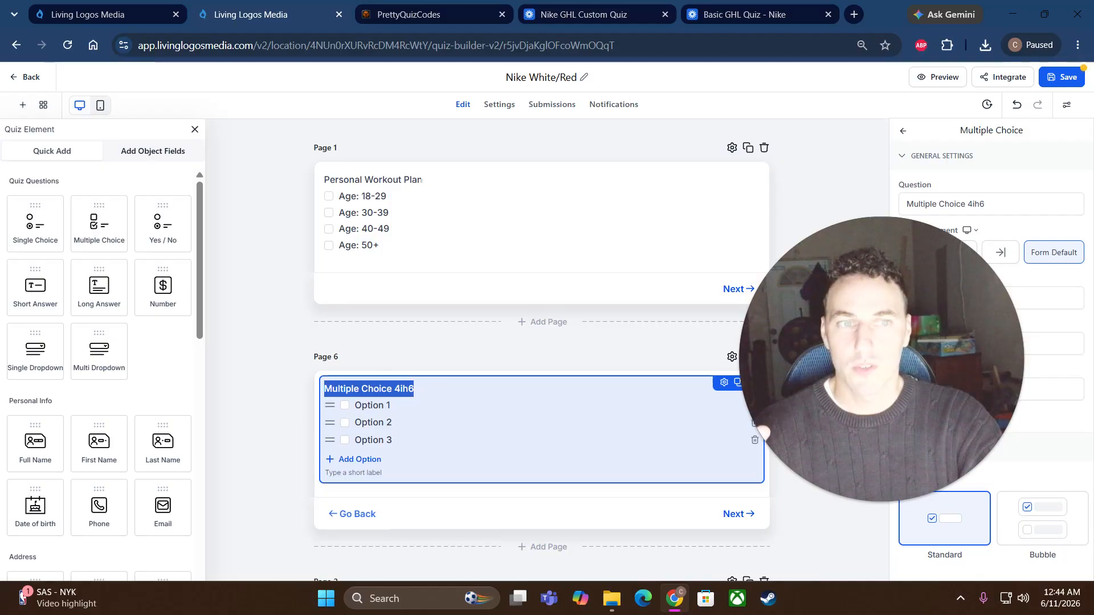
drag(1007, 332, 335, 380)
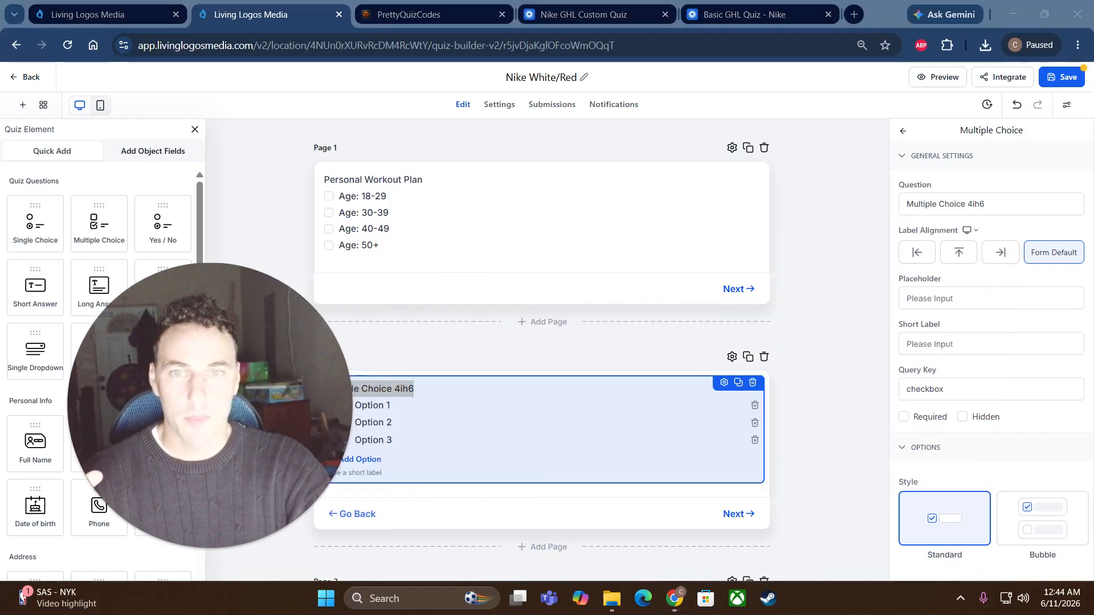
click(1017, 107)
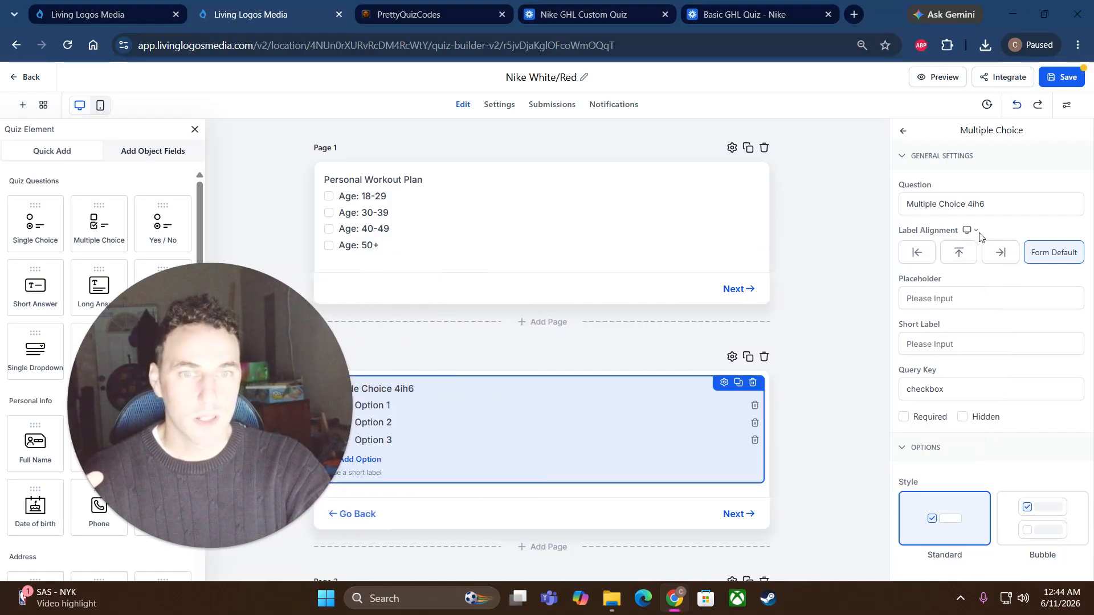
click(1019, 108)
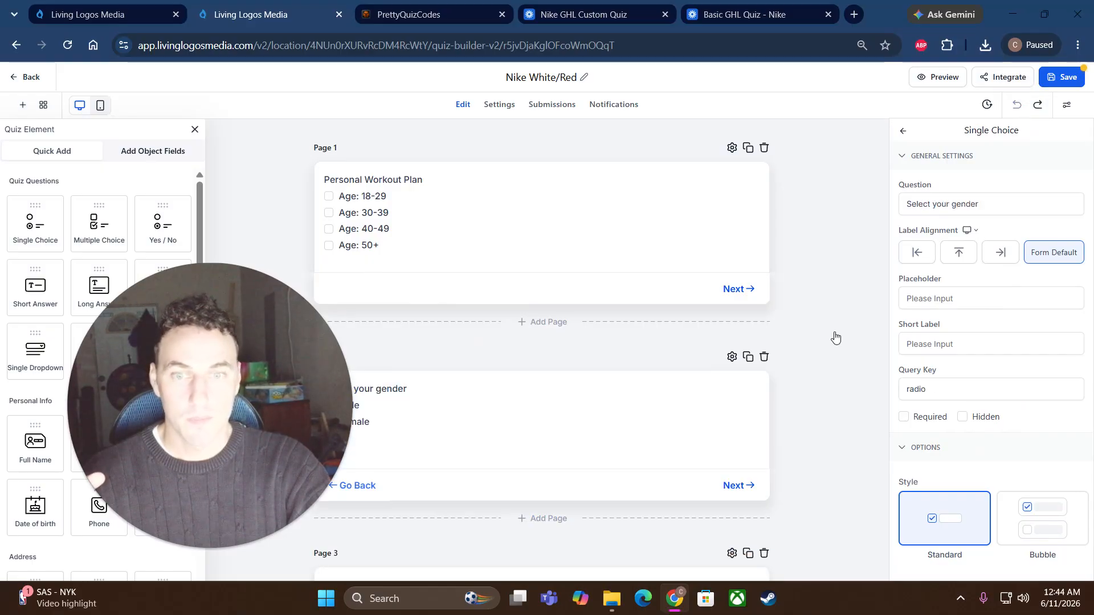
Step: Open and scroll the settings of the Page 1 Personal Workout Plan question
click(403, 180)
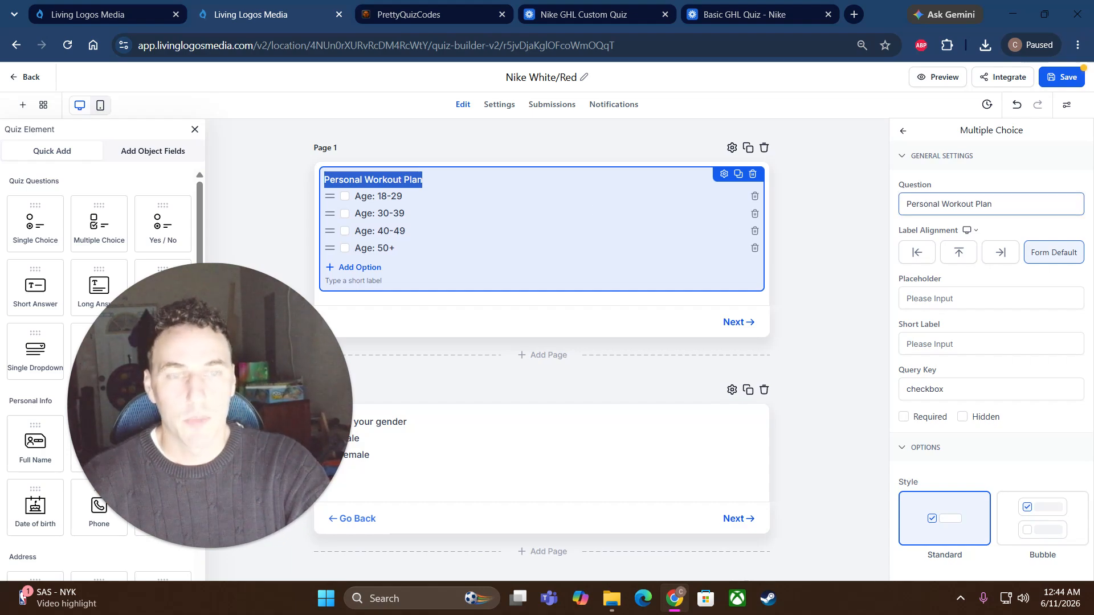
scroll(959, 364, down, 5)
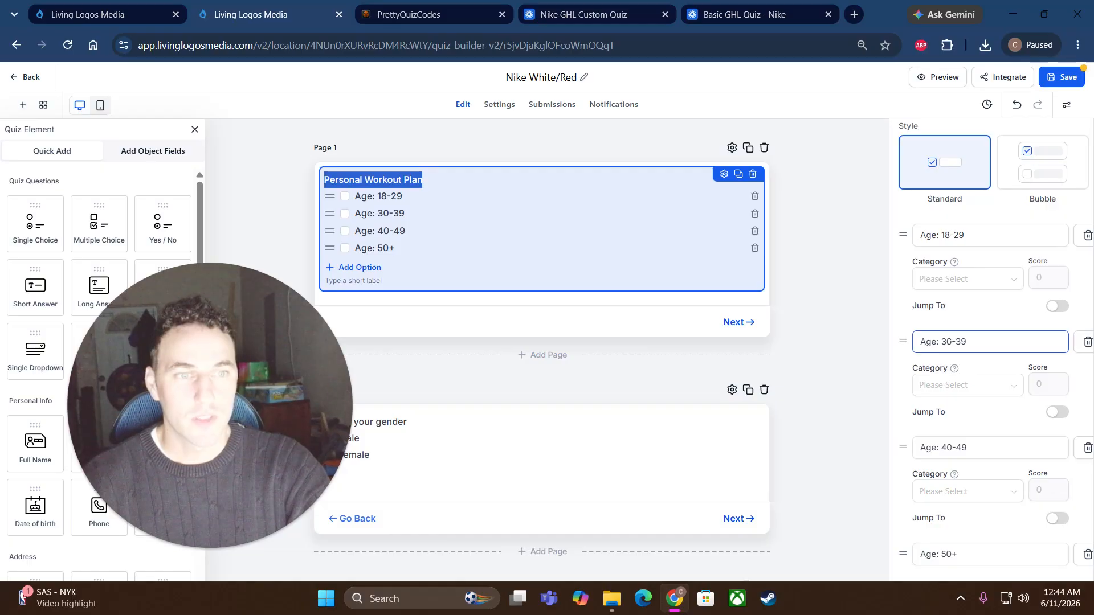
scroll(962, 327, down, 3)
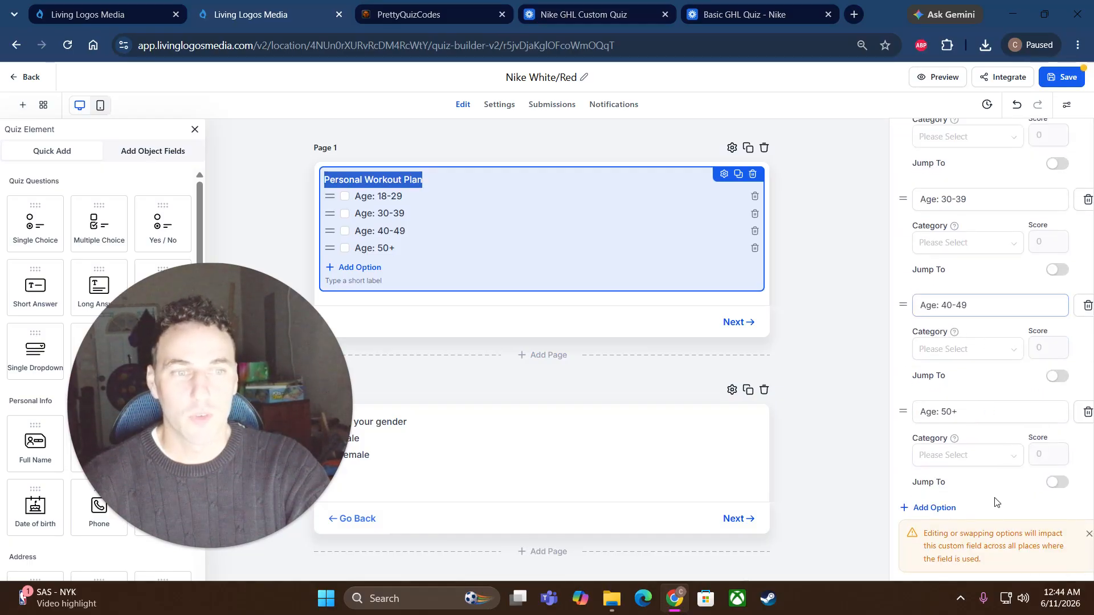
drag(265, 389, 930, 224)
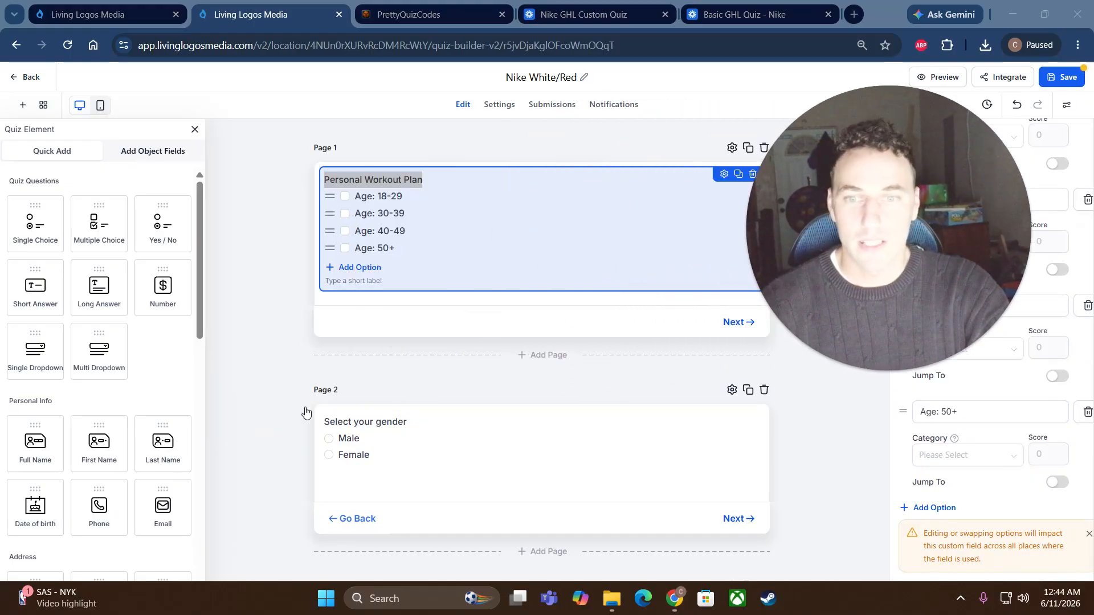
Step: Open the Page 2 gender question and scroll to its Male and Female answer settings
click(422, 419)
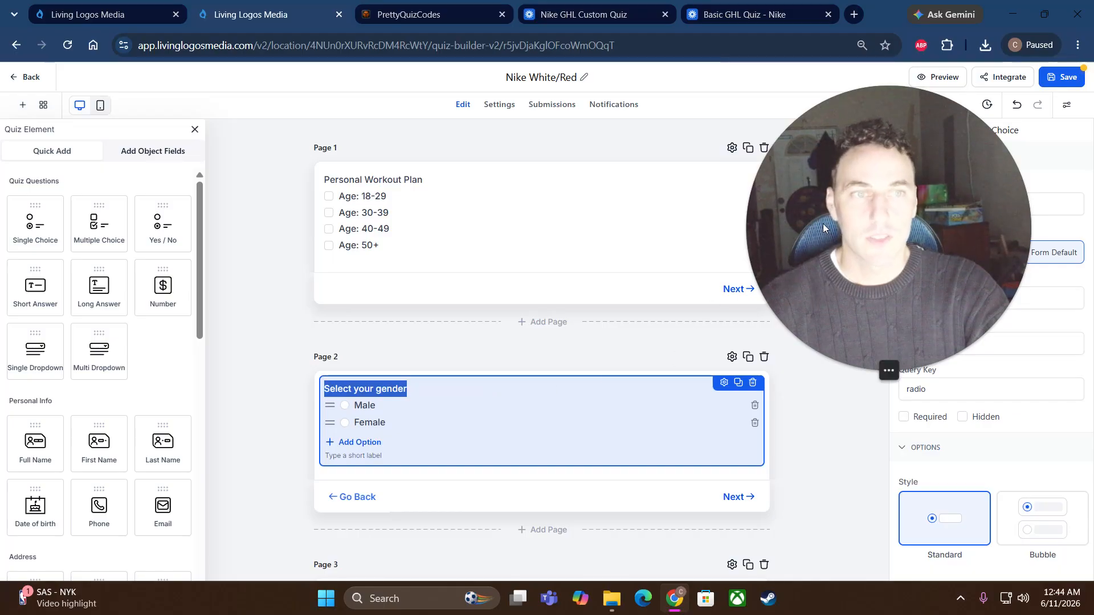
drag(871, 181, 871, 236)
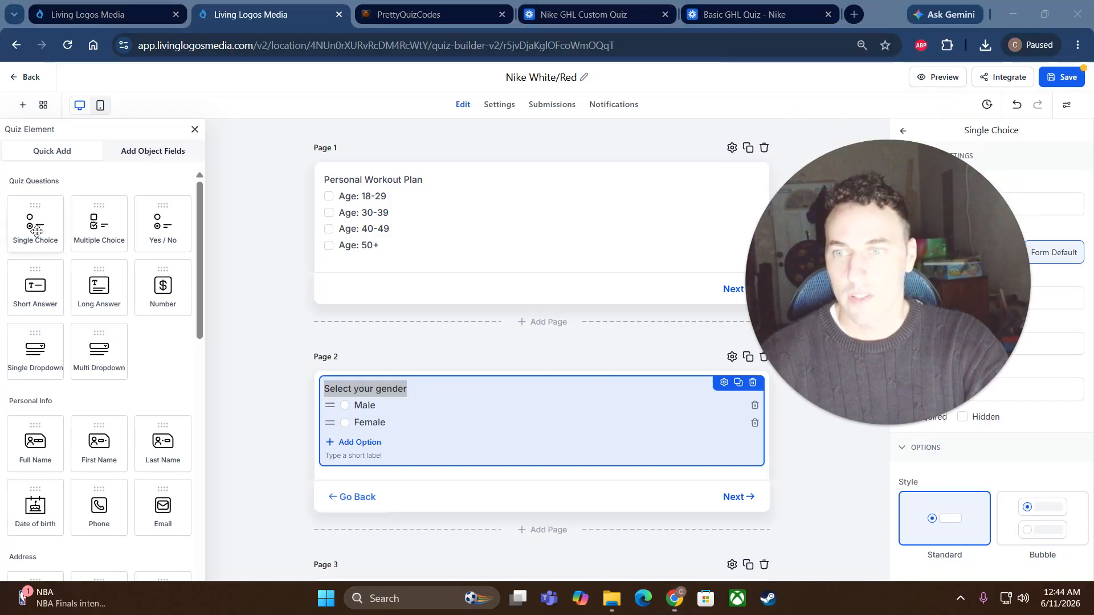
drag(36, 225, 61, 233)
drag(854, 383, 682, 353)
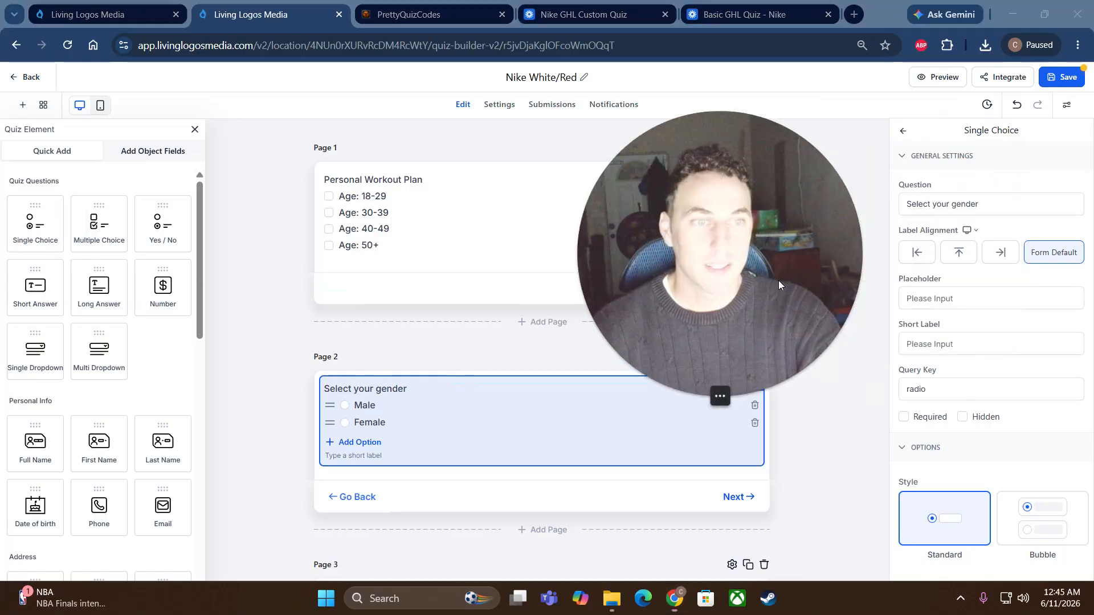
scroll(1020, 363, down, 5)
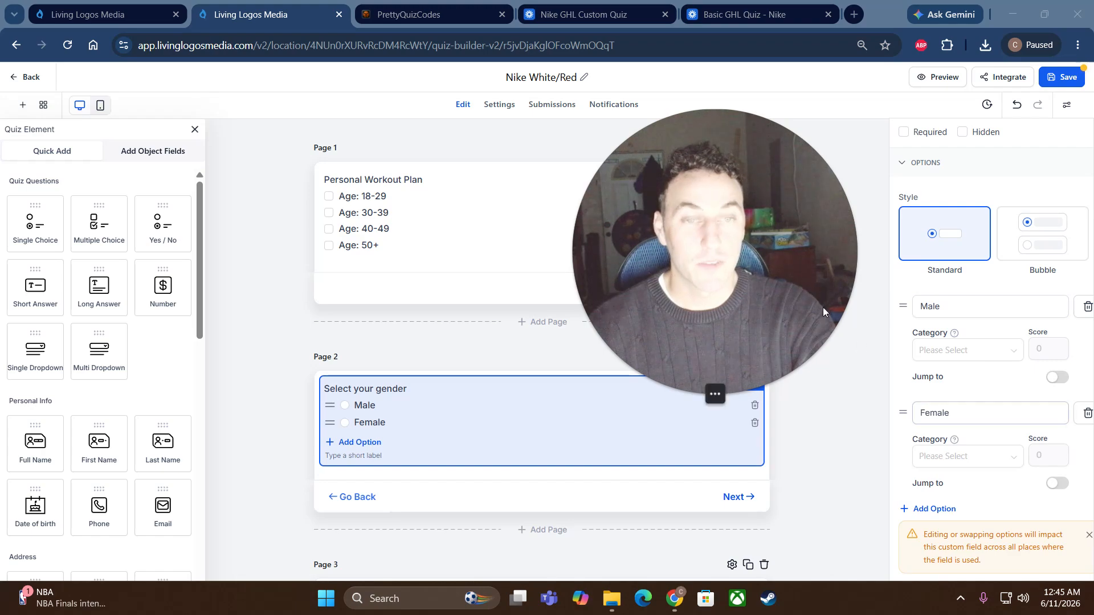
scroll(295, 369, down, 5)
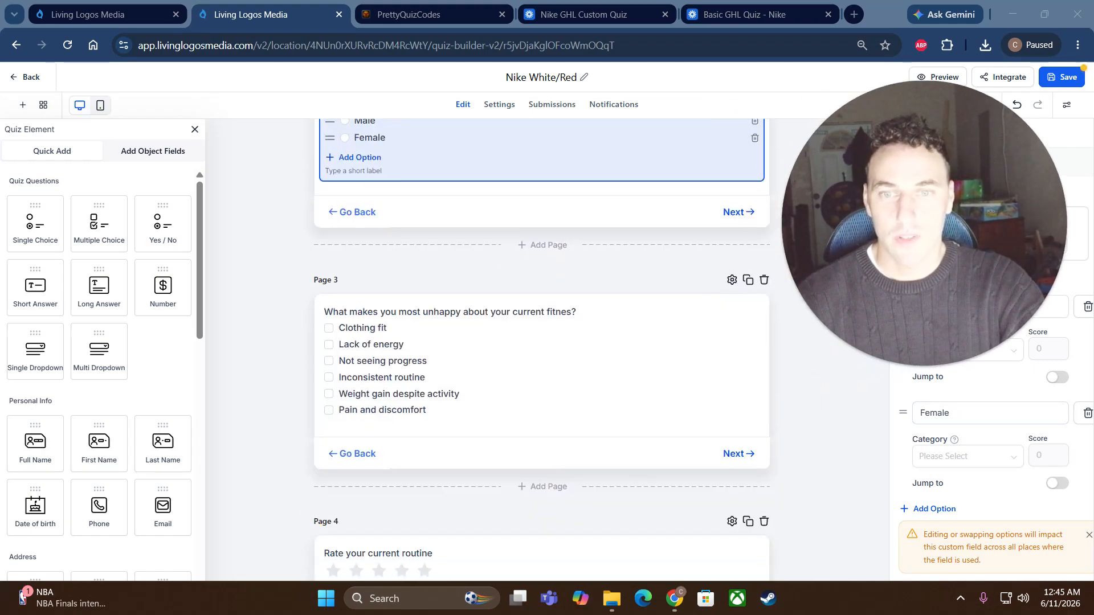
Step: Open the Page 3 fitness question and review its six options' Category, Score and Jump To fields
click(399, 311)
drag(918, 238, 928, 335)
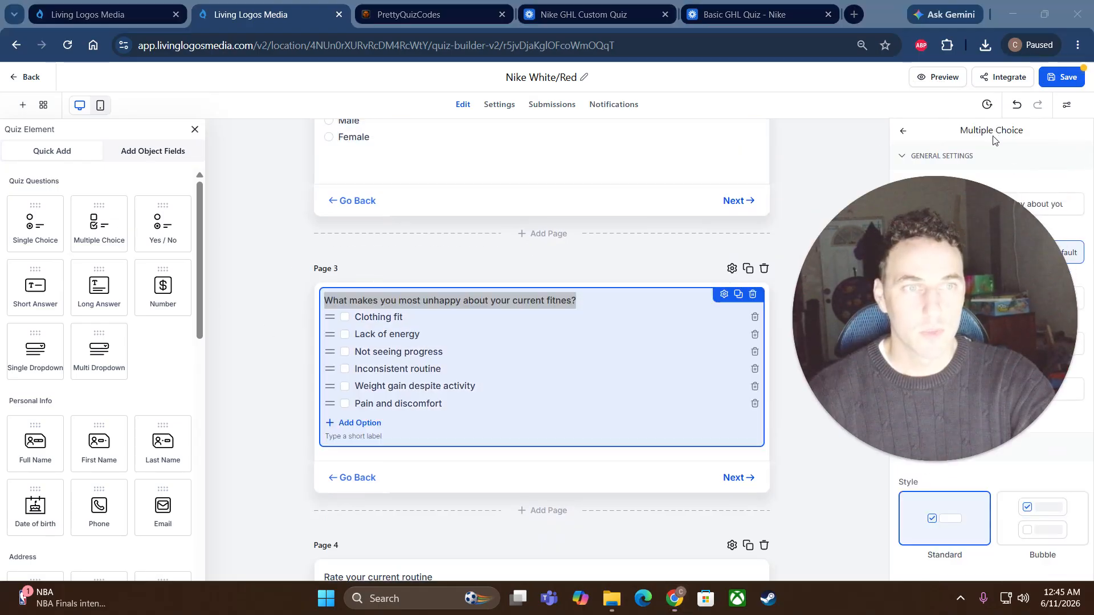
mouse_move(99, 228)
mouse_down()
mouse_move(286, 292)
mouse_move(148, 256)
mouse_move(102, 228)
mouse_up()
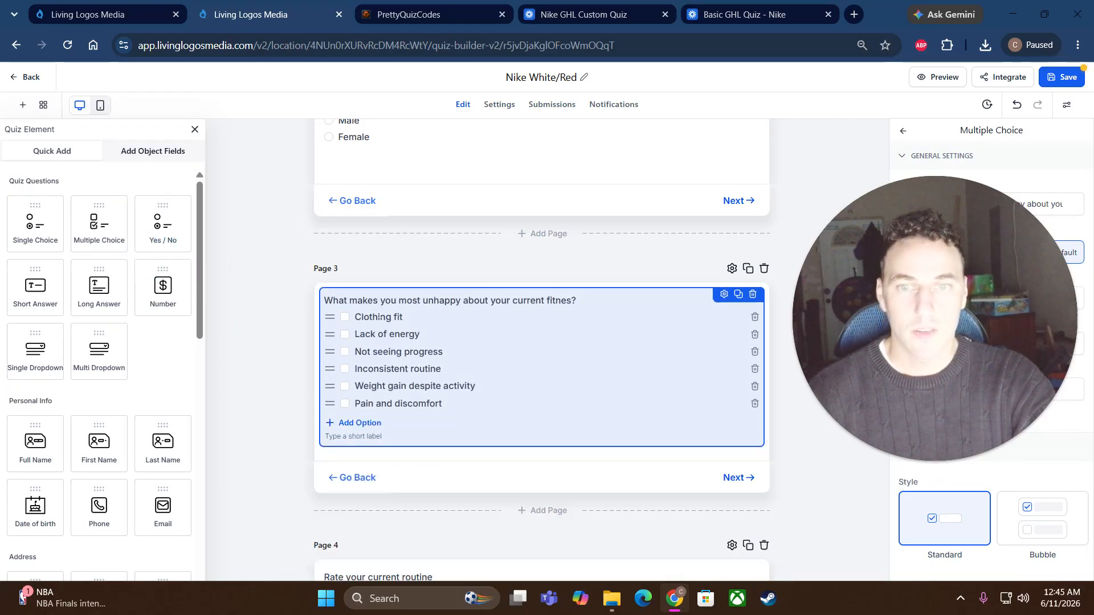
drag(973, 335, 203, 260)
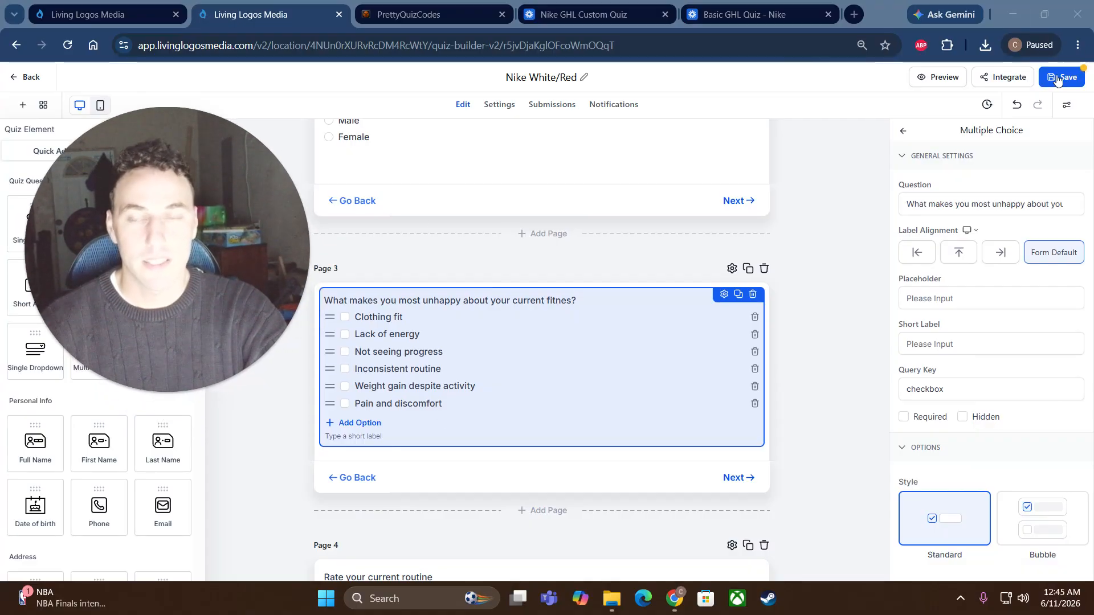
scroll(963, 414, down, 5)
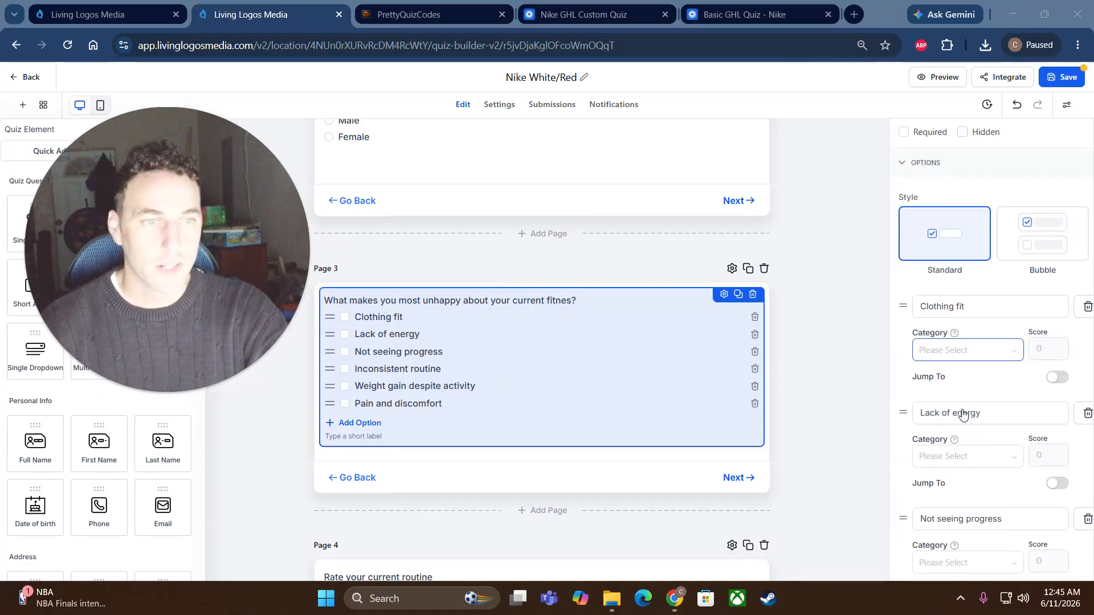
scroll(962, 415, down, 1)
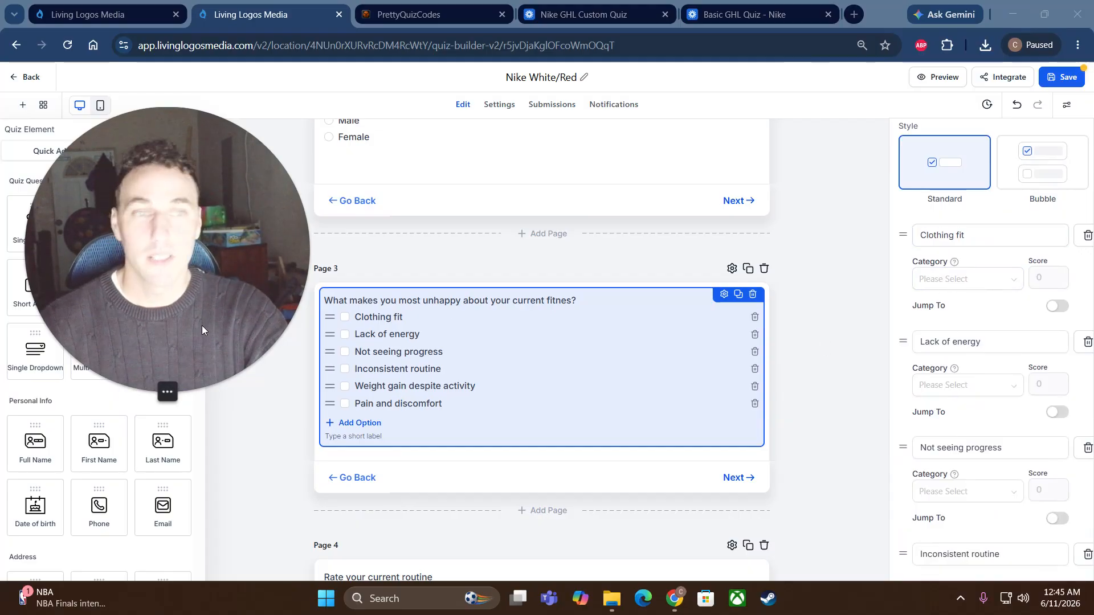
scroll(974, 414, down, 3)
scroll(973, 414, down, 2)
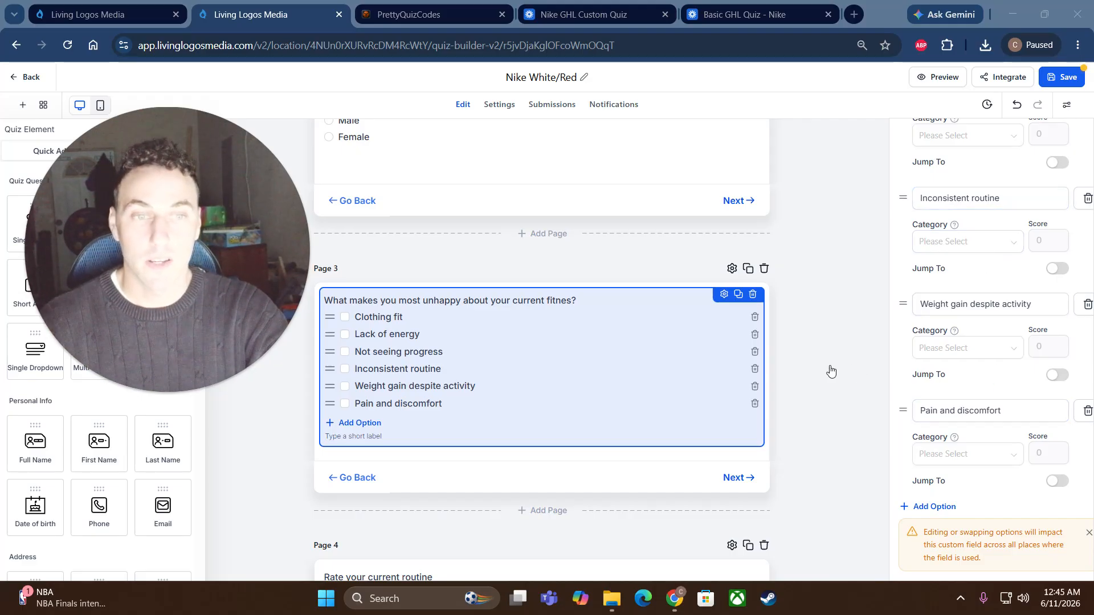
scroll(822, 371, down, 6)
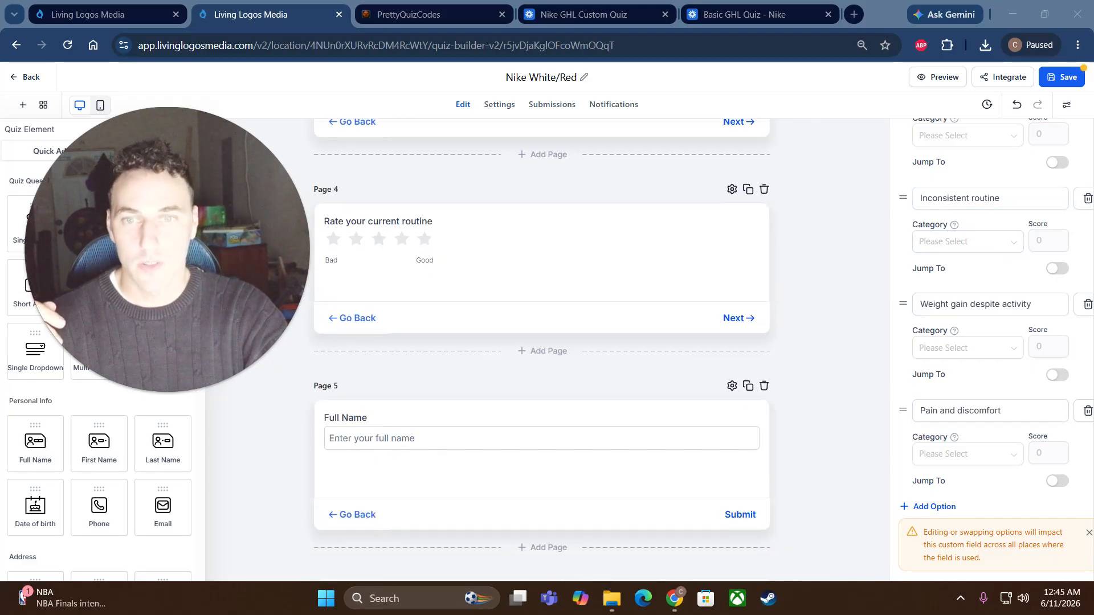
Step: Open the Page 4 'Rate your current routine' question settings and scroll through them
click(457, 218)
drag(198, 228, 435, 249)
scroll(117, 379, down, 6)
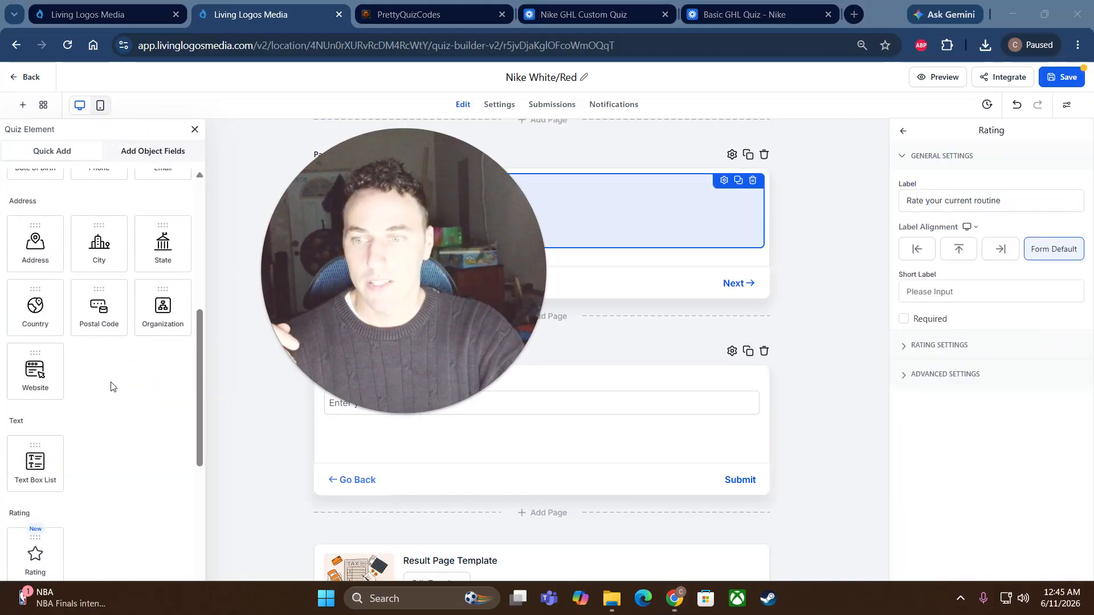
scroll(114, 385, down, 2)
mouse_move(36, 399)
mouse_down()
mouse_move(639, 281)
mouse_move(557, 273)
mouse_move(46, 402)
mouse_up()
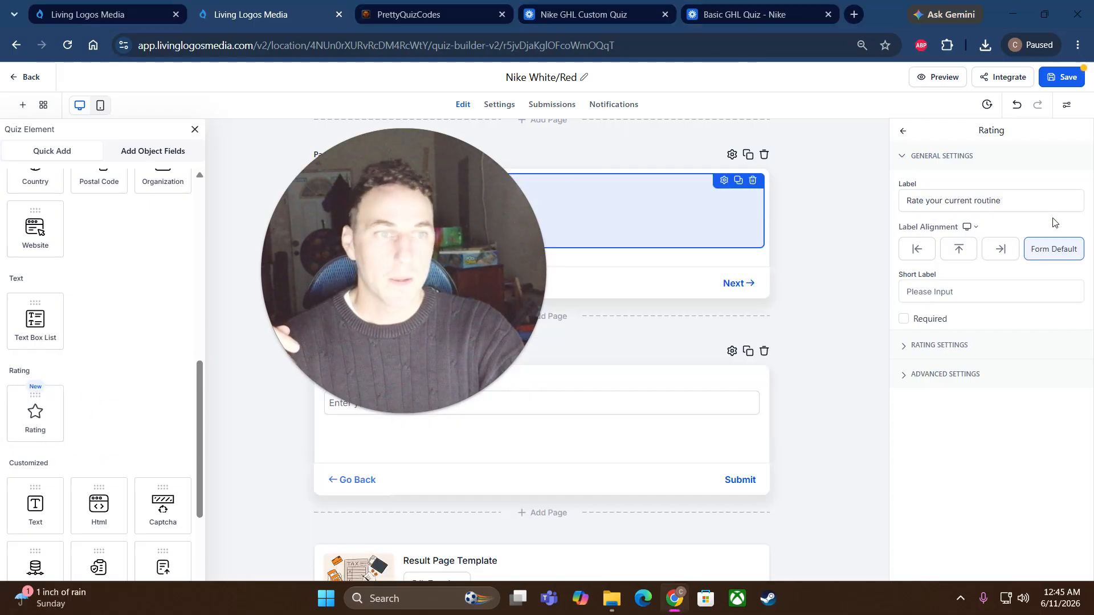
Step: Scroll through the remaining quiz pages and back up to the top
drag(541, 251, 218, 347)
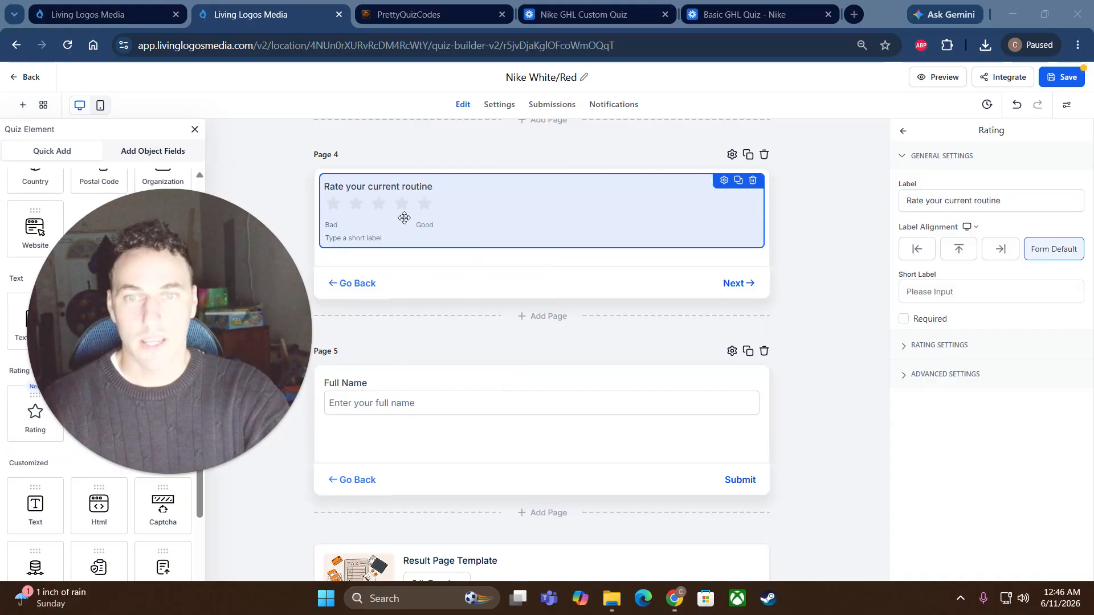
scroll(472, 354, down, 1)
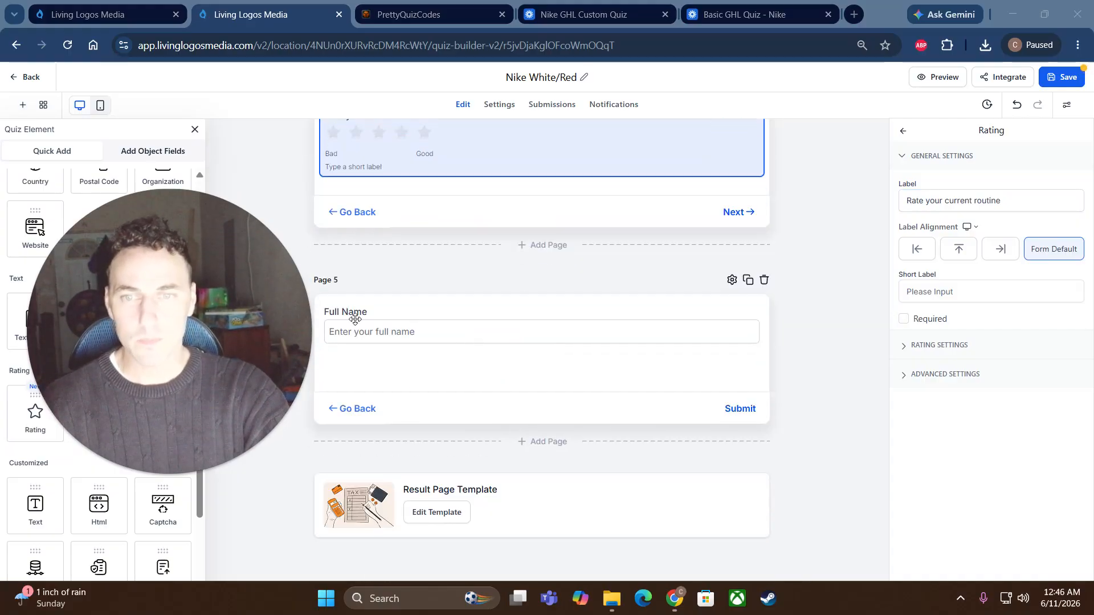
drag(276, 368, 370, 383)
scroll(34, 315, up, 5)
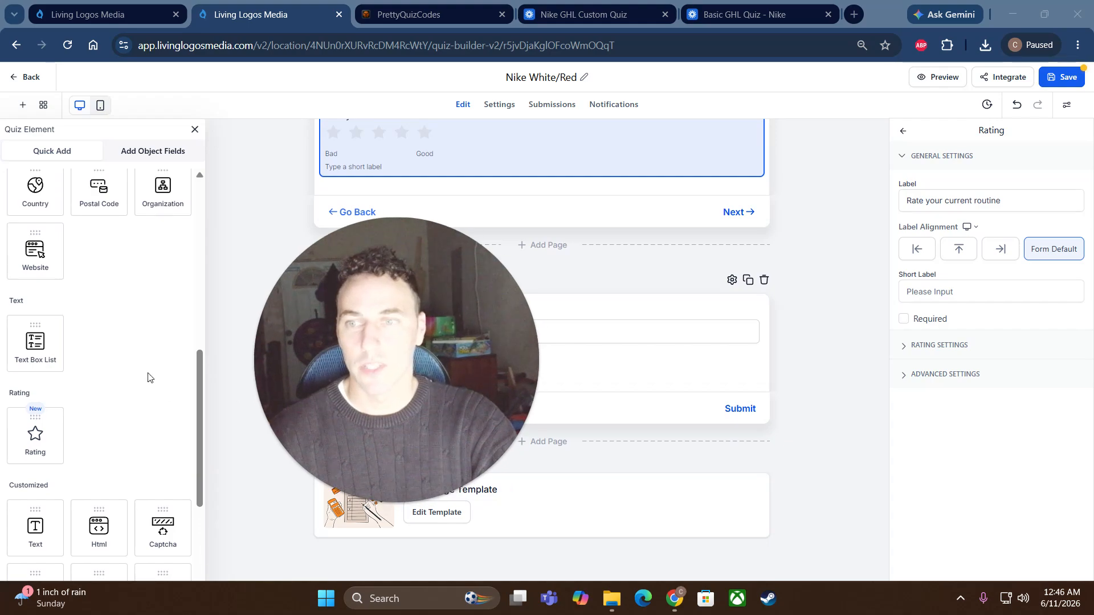
mouse_move(34, 315)
mouse_down()
mouse_move(427, 325)
mouse_move(361, 293)
mouse_move(49, 305)
mouse_up()
drag(291, 310, 113, 243)
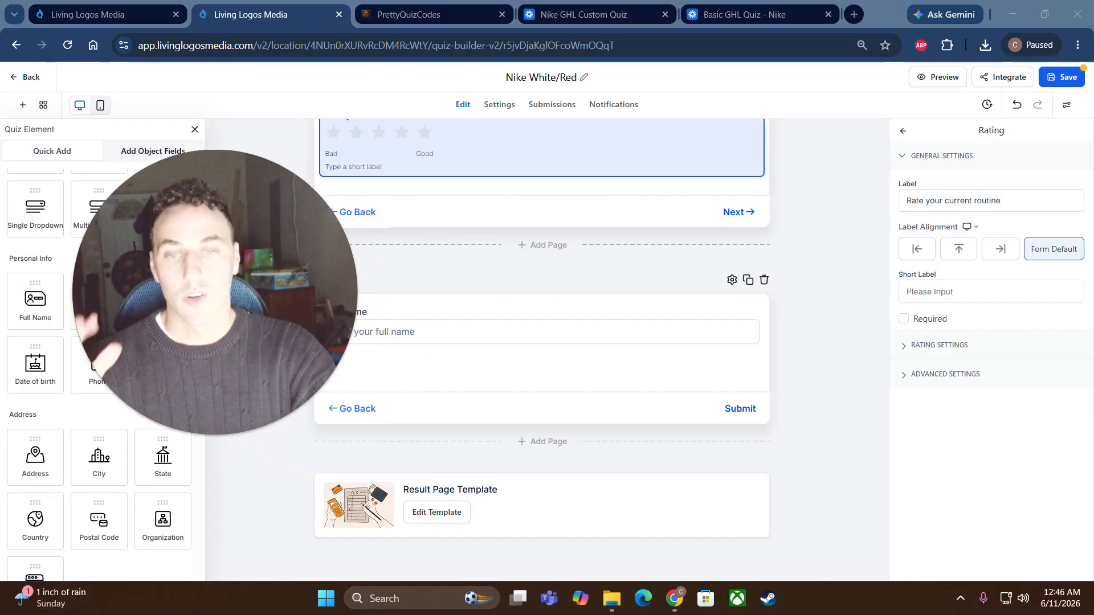
scroll(574, 368, up, 1)
scroll(574, 368, up, 5)
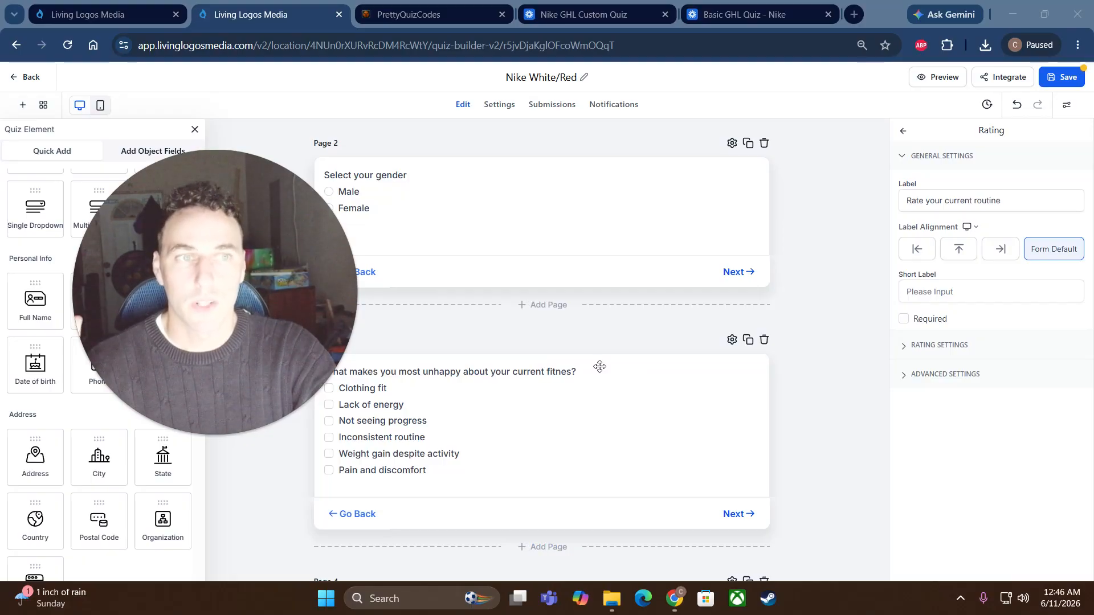
scroll(599, 366, up, 3)
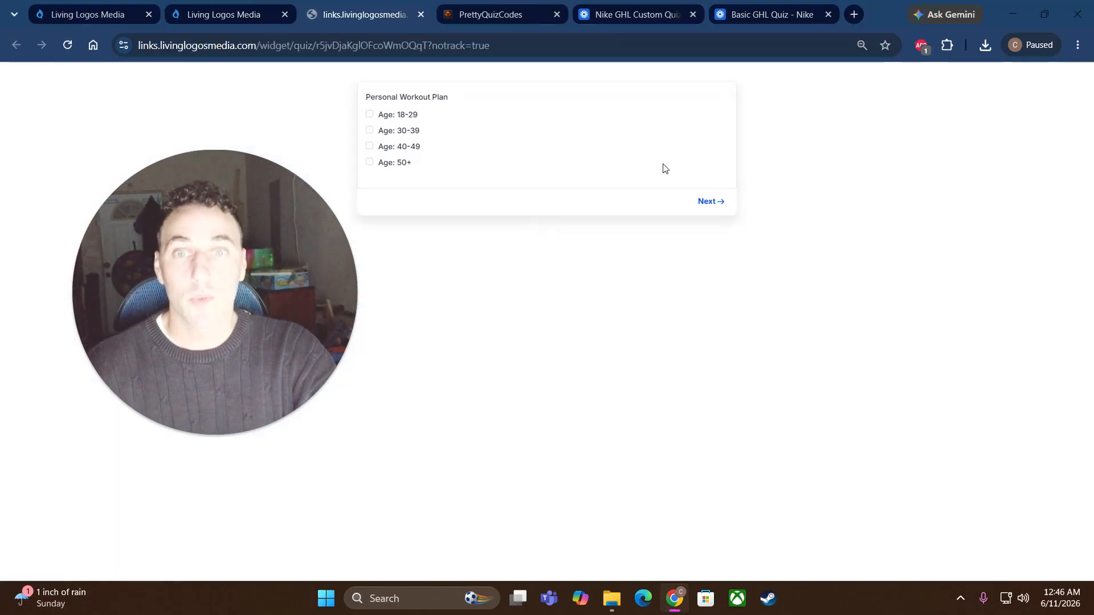
Step: Copy the quiz preview page's web address from the address bar
click(359, 44)
right_click(359, 44)
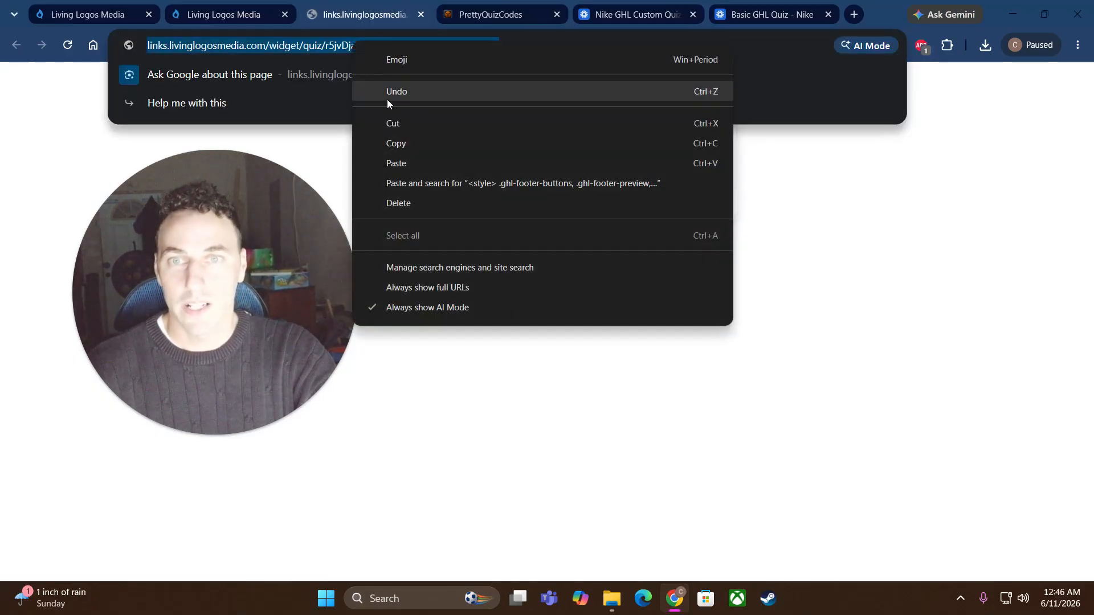
click(410, 143)
click(193, 434)
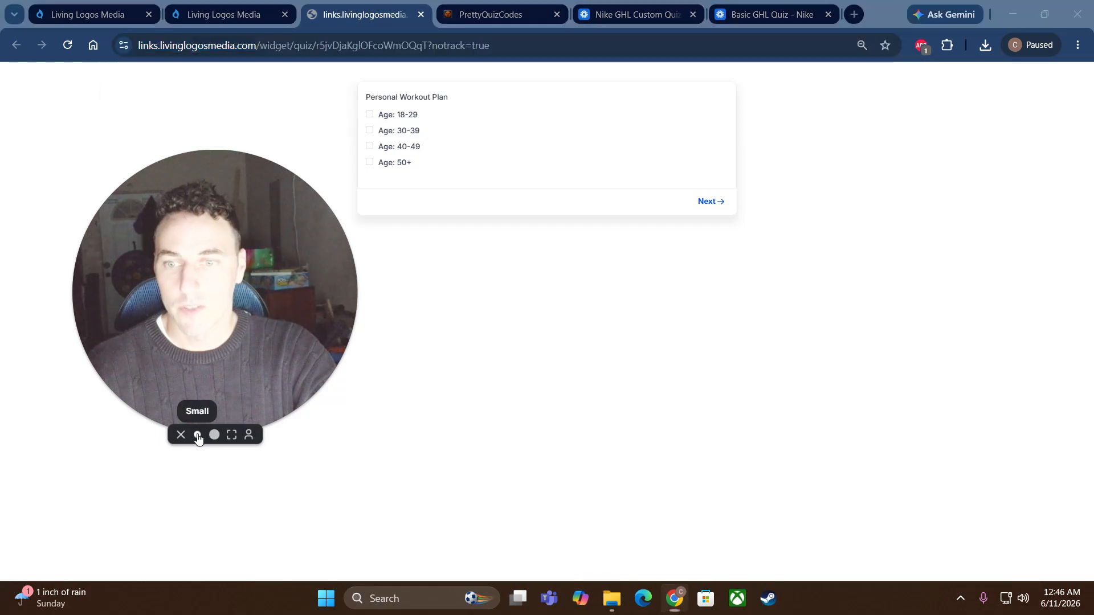
drag(154, 381, 960, 511)
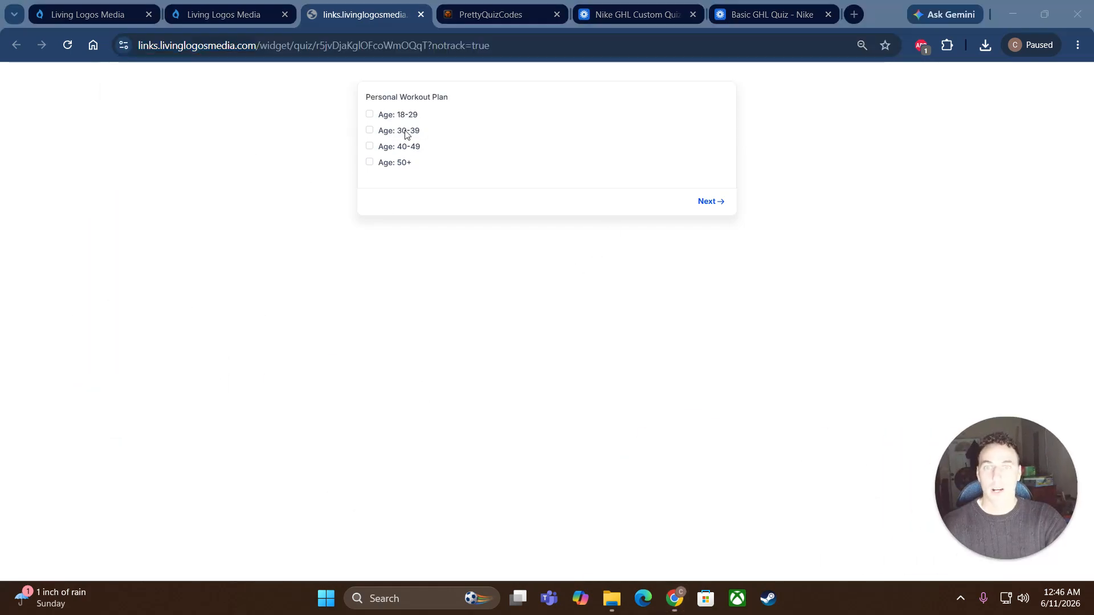
Step: Answer age 18-29, move past the gender question, and bring up the address bar's copy menu
click(370, 116)
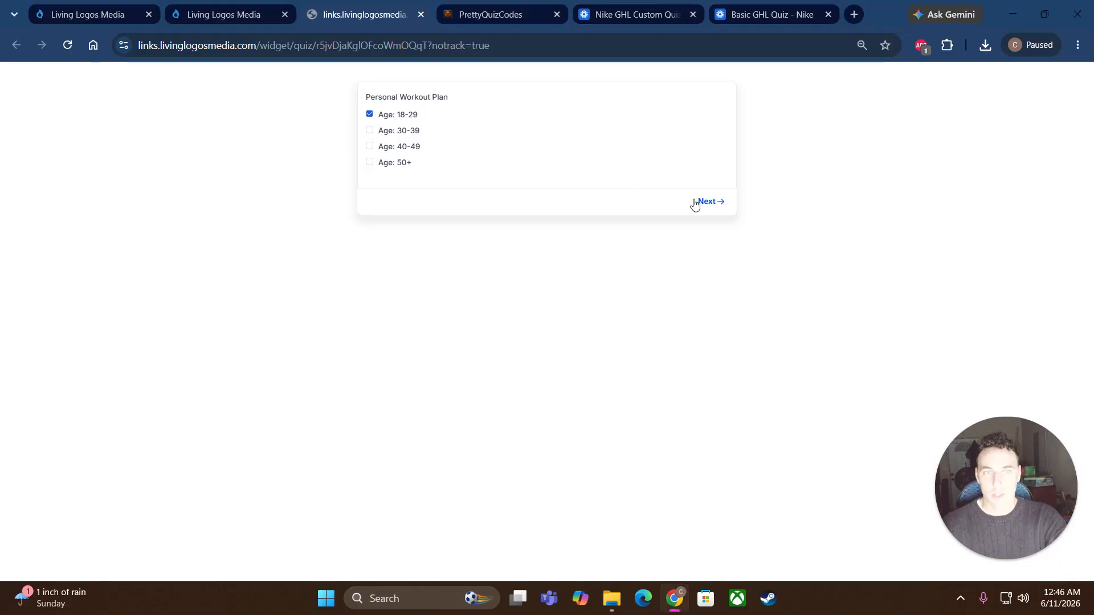
click(706, 201)
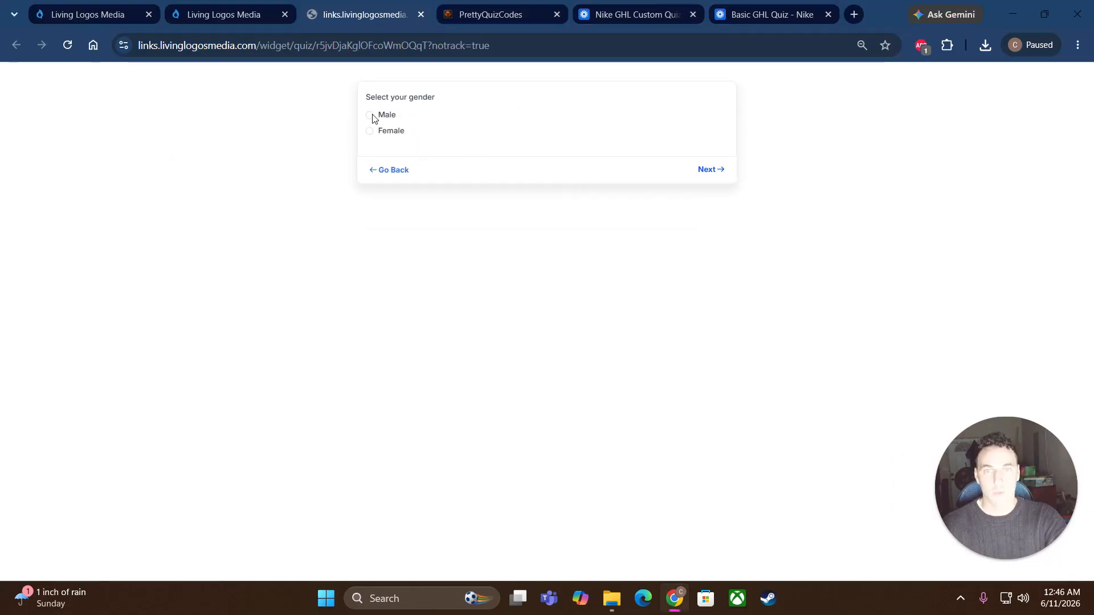
click(371, 116)
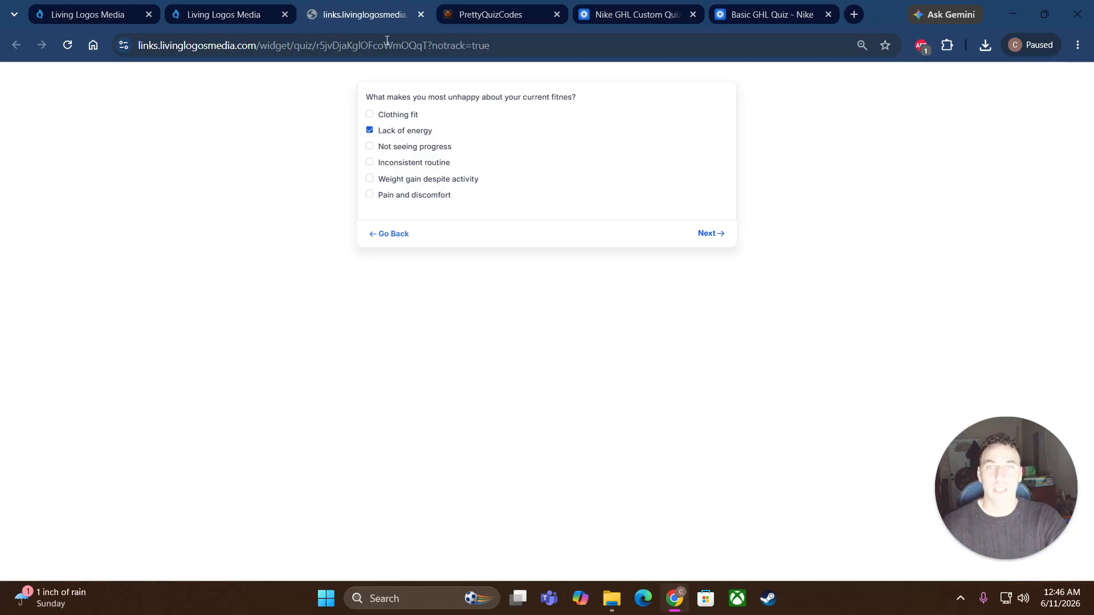
click(387, 45)
right_click(387, 45)
Step: Copy the preview link and expand the sub-account's Quiz section in PrettyQuizCodes
click(446, 151)
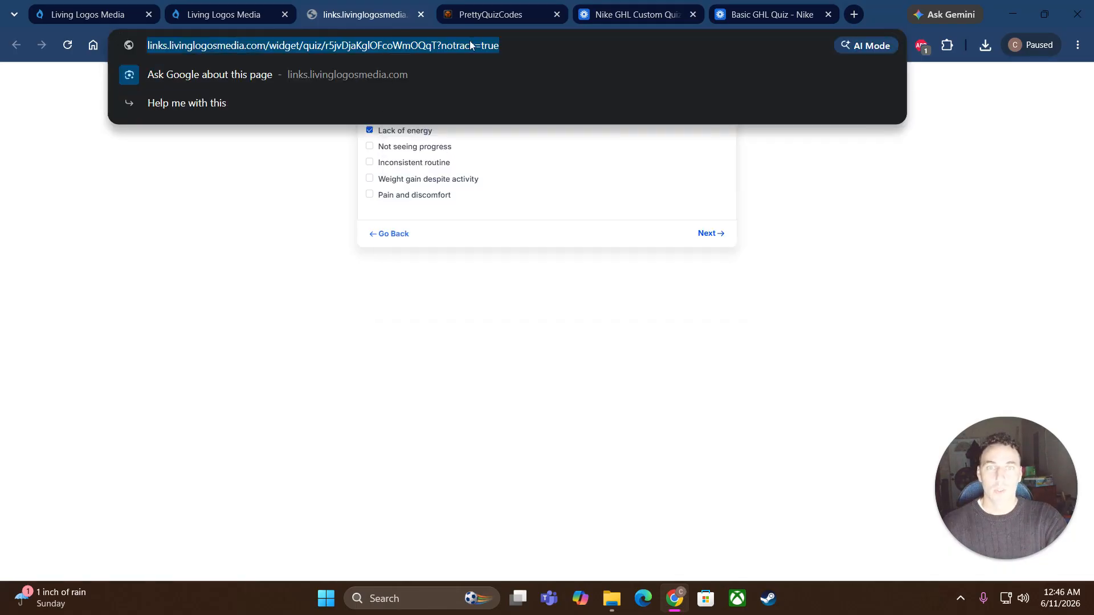
click(490, 15)
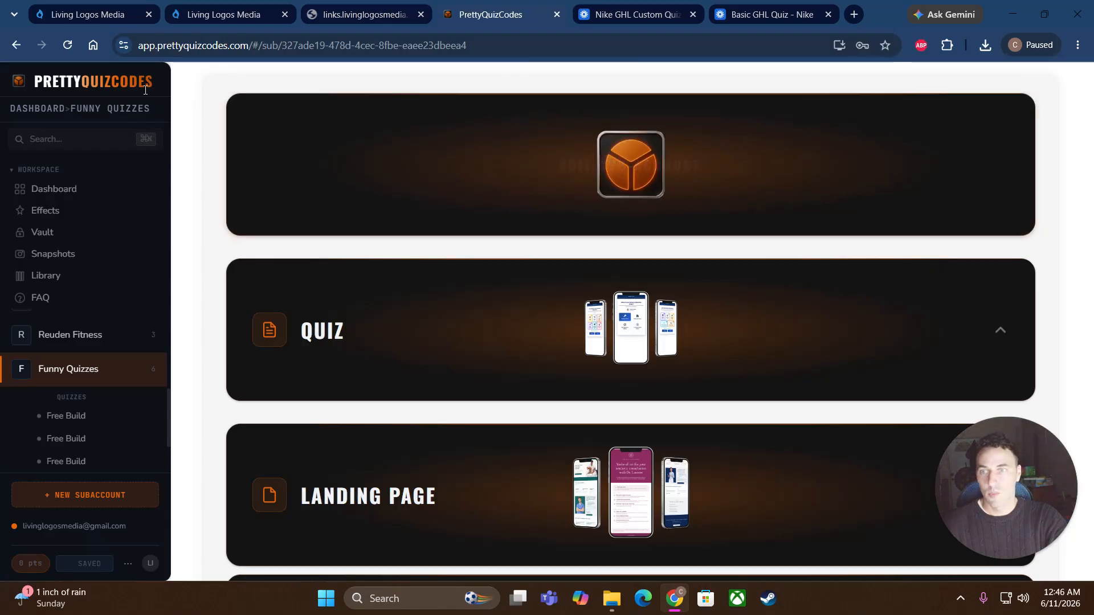
click(431, 335)
click(431, 334)
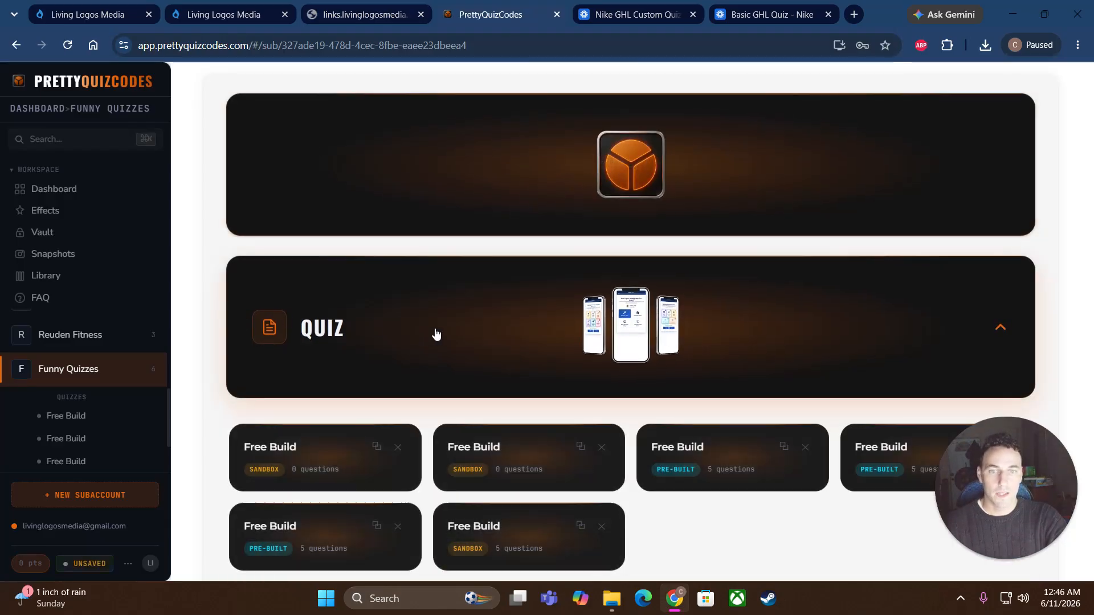
scroll(491, 314, down, 3)
Step: Add a Free Build quiz from the pasted GHL preview URL and detect its fields
click(628, 390)
click(548, 367)
click(480, 357)
click(404, 222)
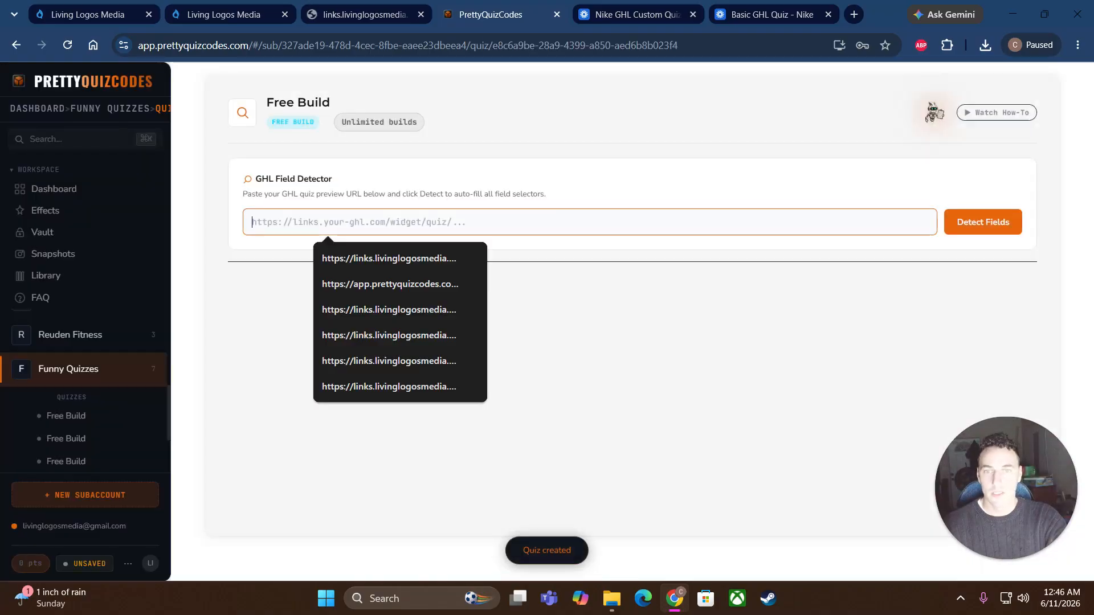
right_click(403, 224)
click(468, 393)
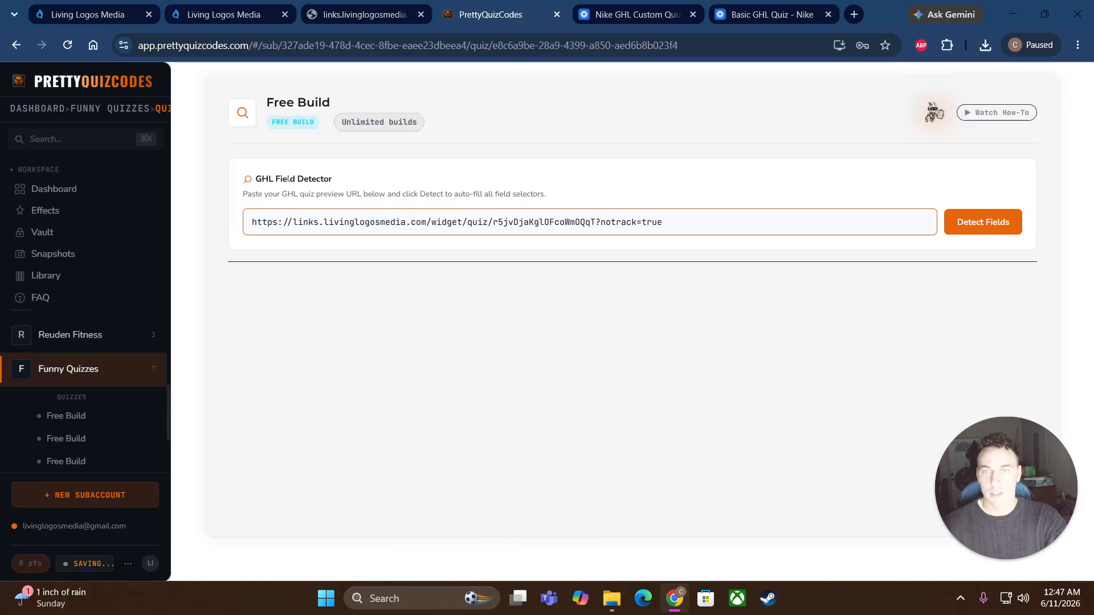
click(975, 226)
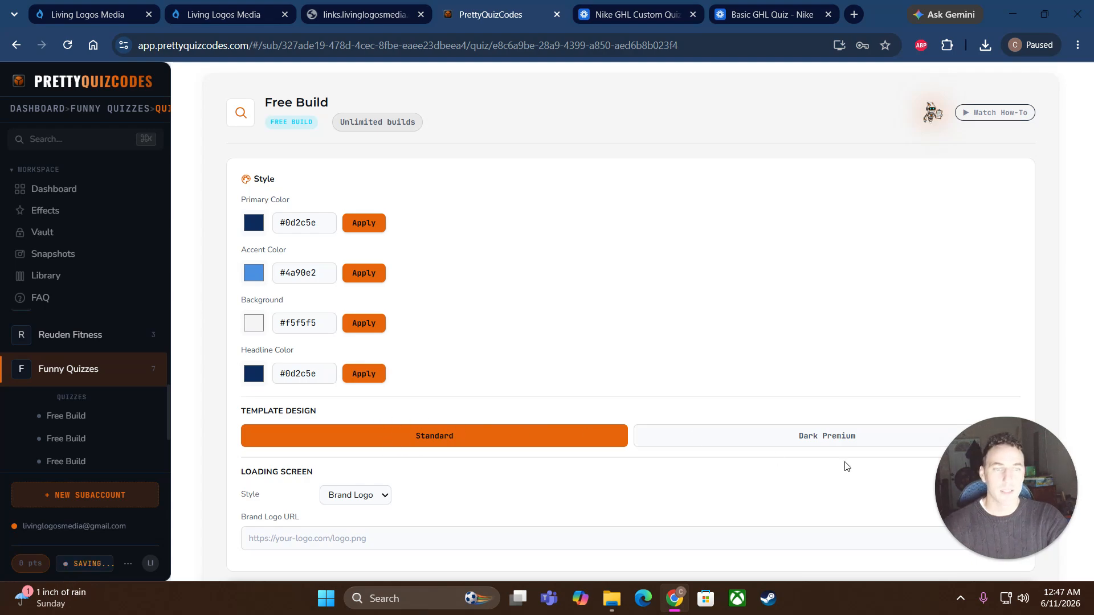
Step: Switch to the Dark Premium template and set the primary colour to black #000000
click(838, 436)
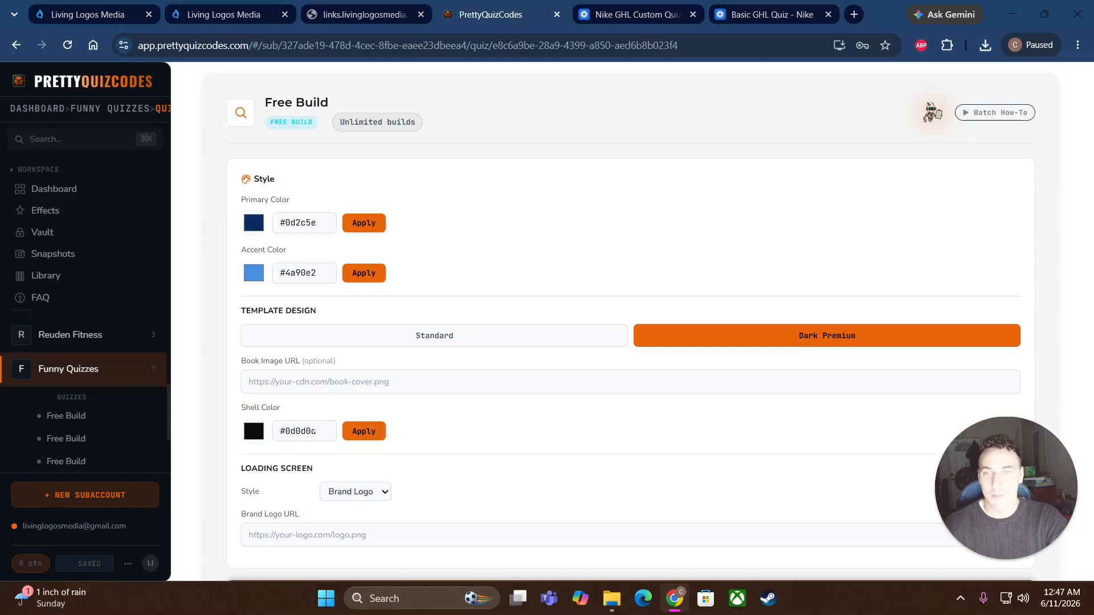
click(254, 223)
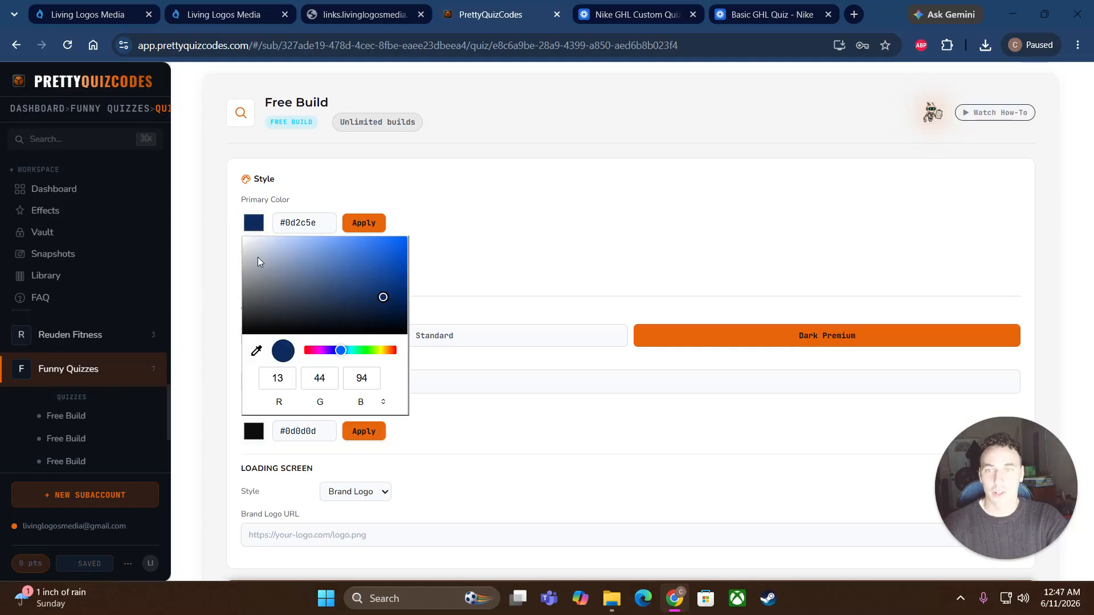
drag(262, 263, 245, 337)
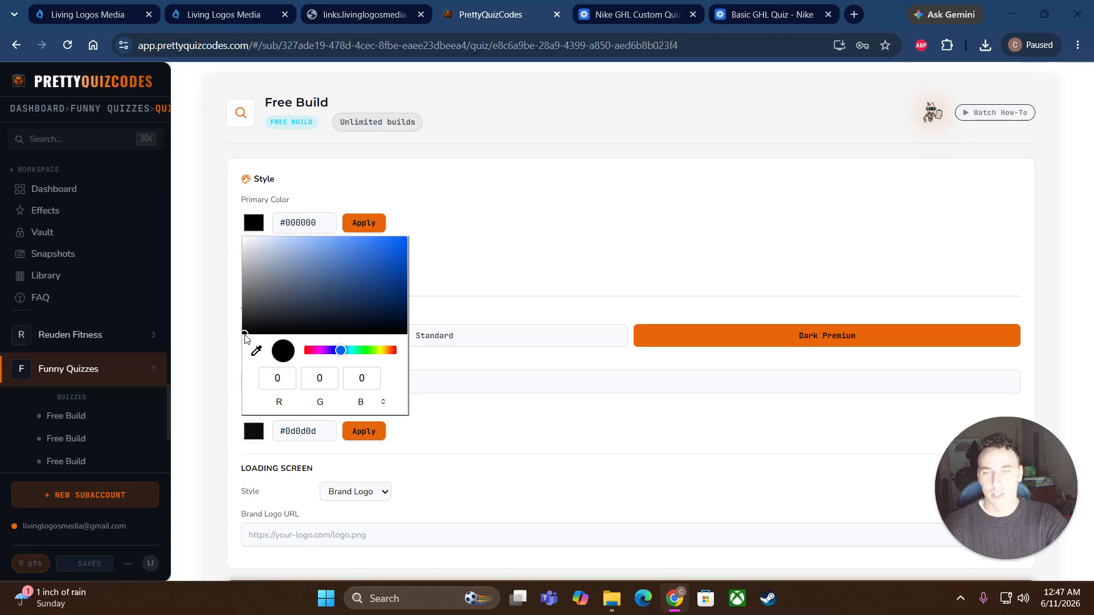
click(349, 234)
Step: Set the accent colour to red #ff0000 and the shell colour to white #ffffff
click(255, 274)
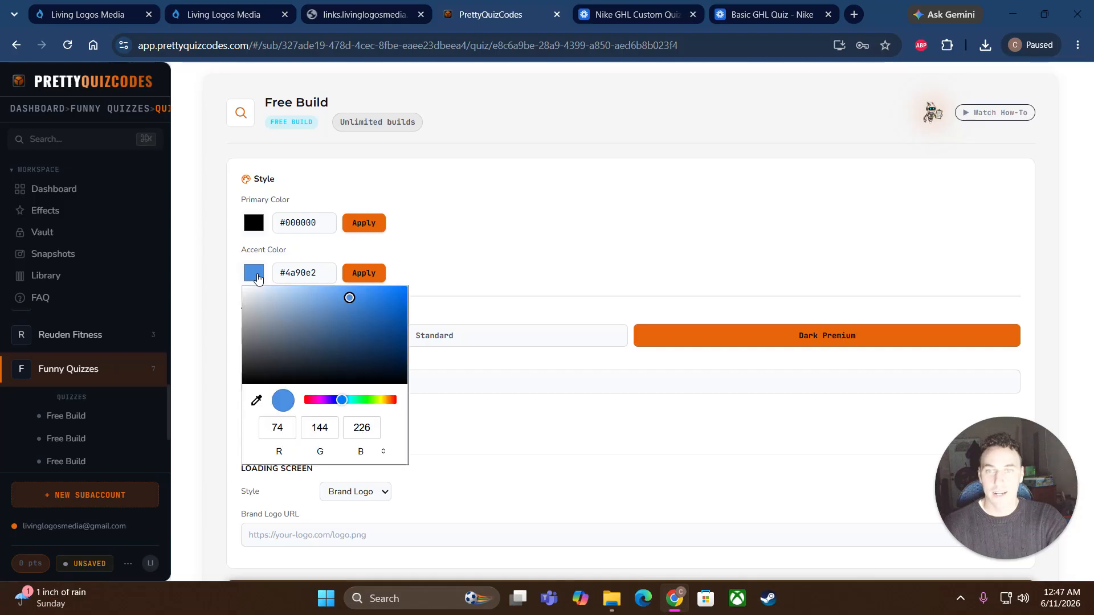
drag(307, 399, 299, 397)
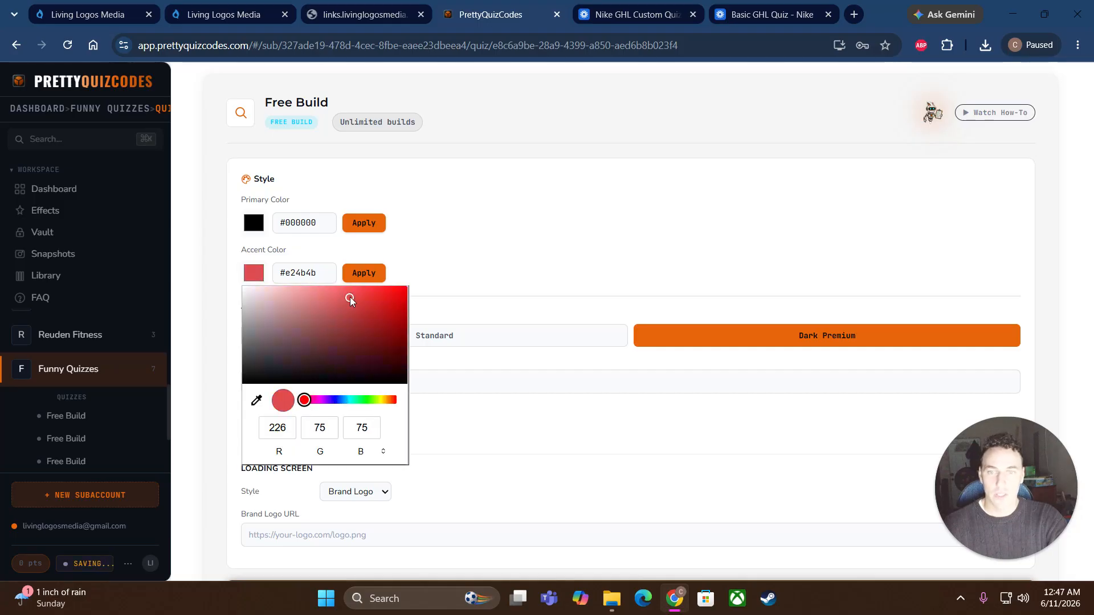
drag(350, 300, 411, 284)
click(362, 274)
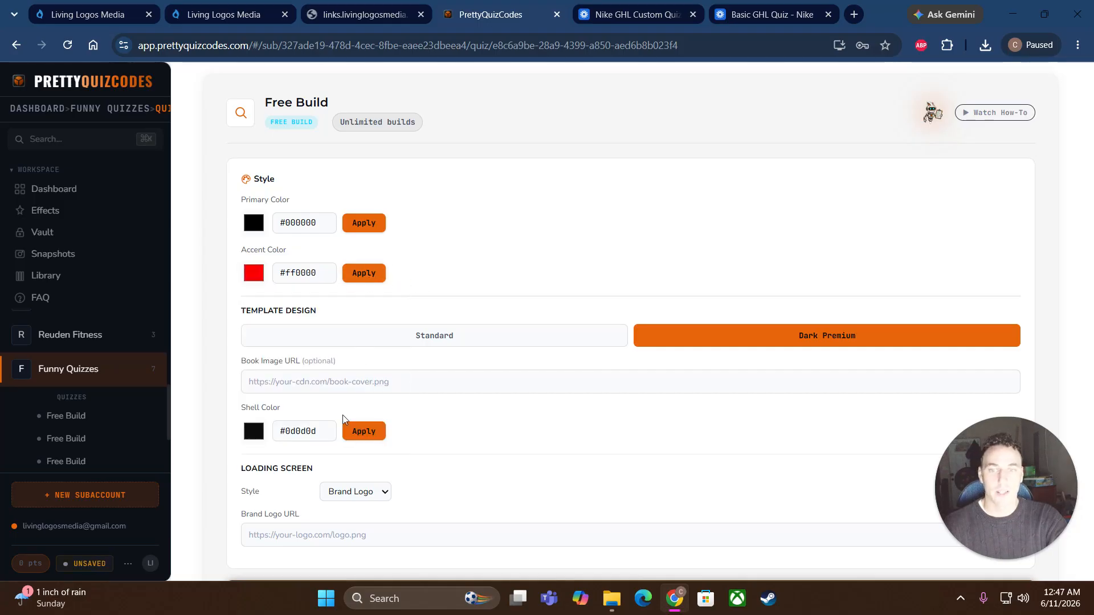
click(253, 431)
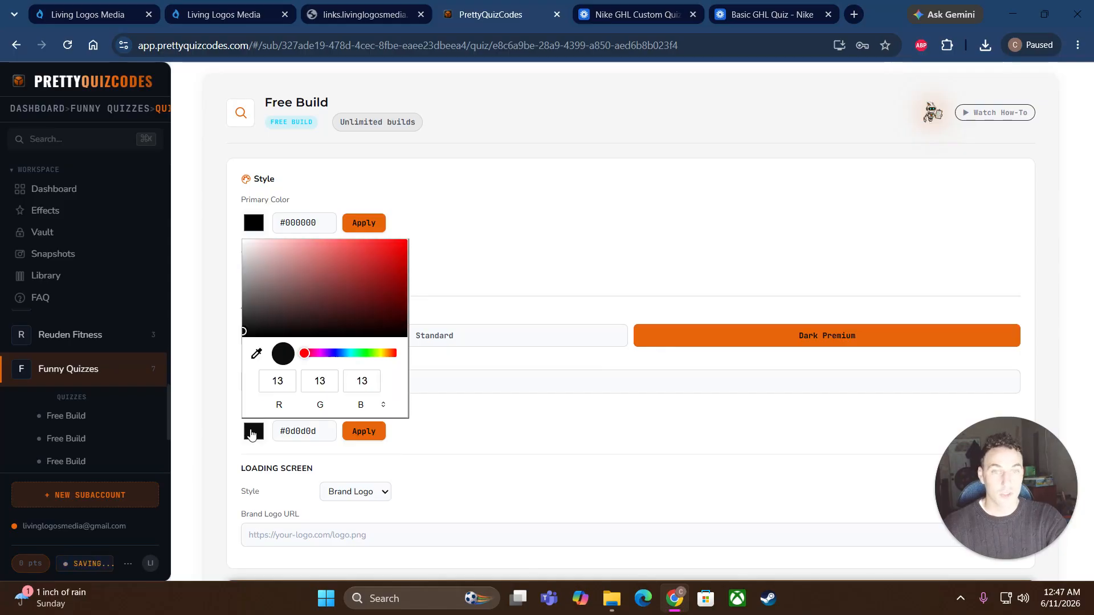
mouse_move(268, 307)
mouse_down()
mouse_move(249, 298)
mouse_move(233, 234)
mouse_up()
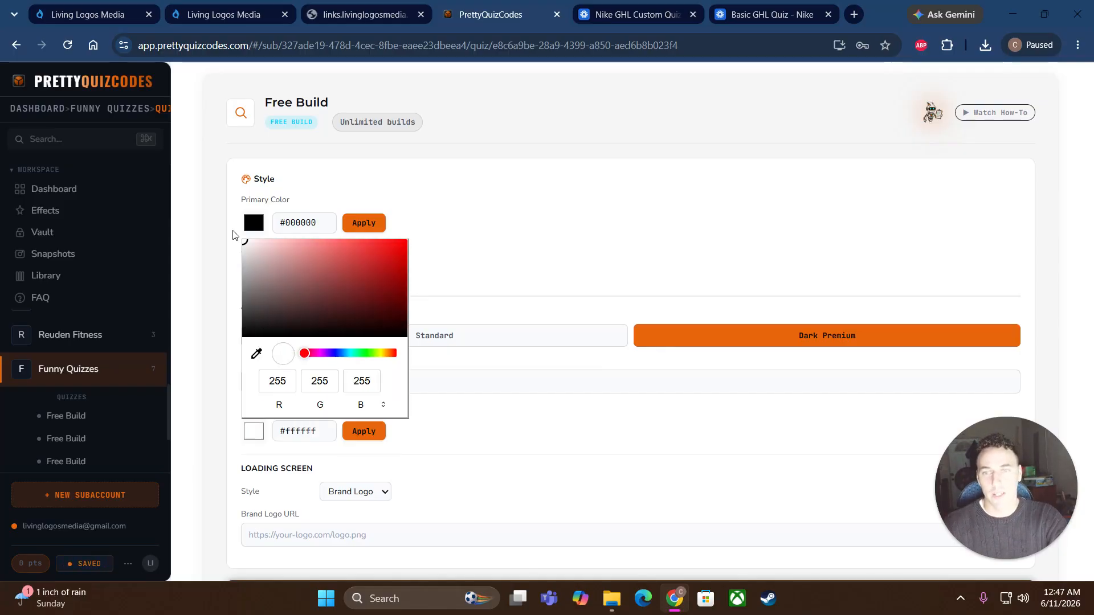
click(364, 432)
scroll(450, 447, down, 1)
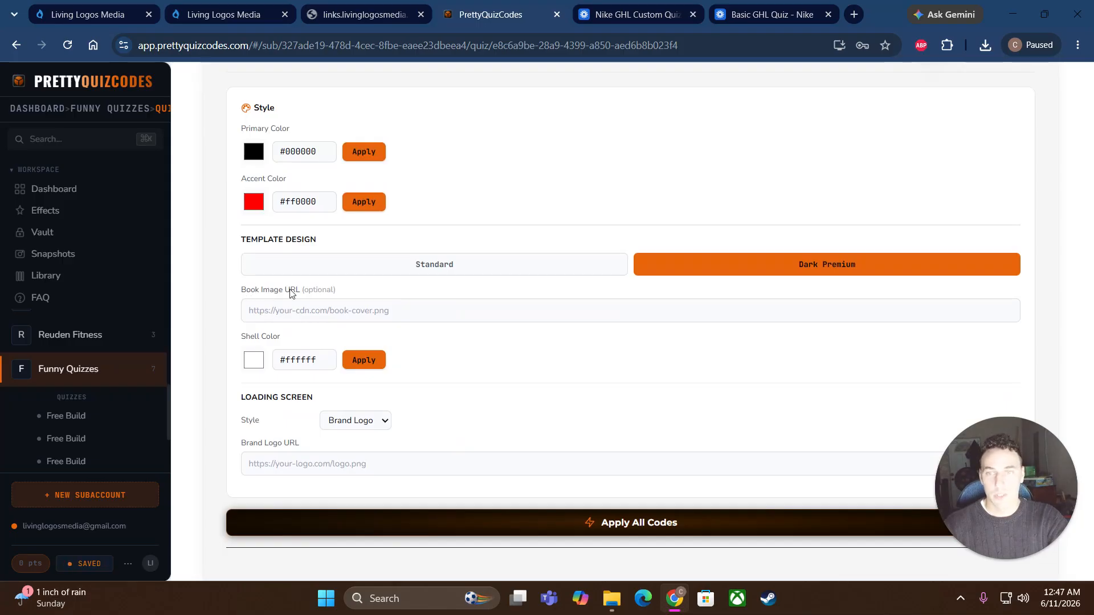
Step: Copy the nike-4-logo image link via Get Link in Media Storage, then return to the style settings
click(249, 310)
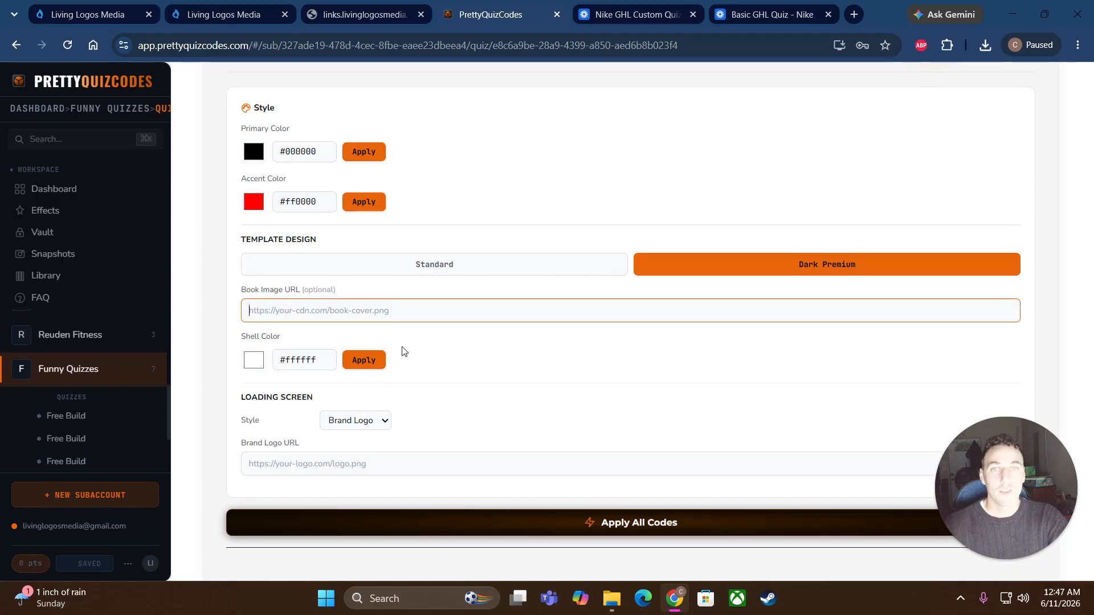
click(89, 15)
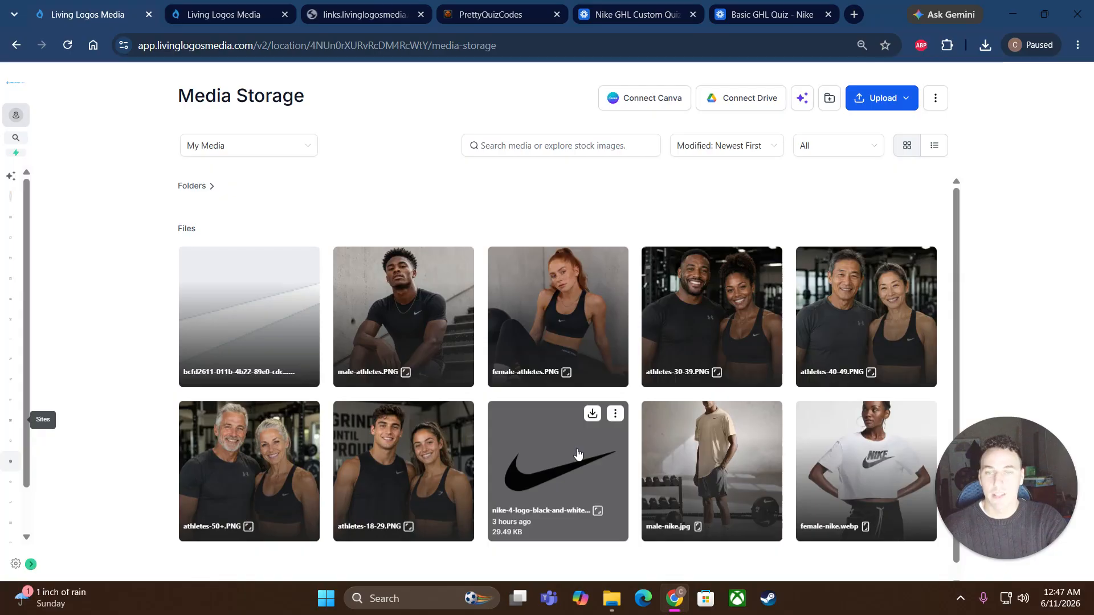
click(615, 415)
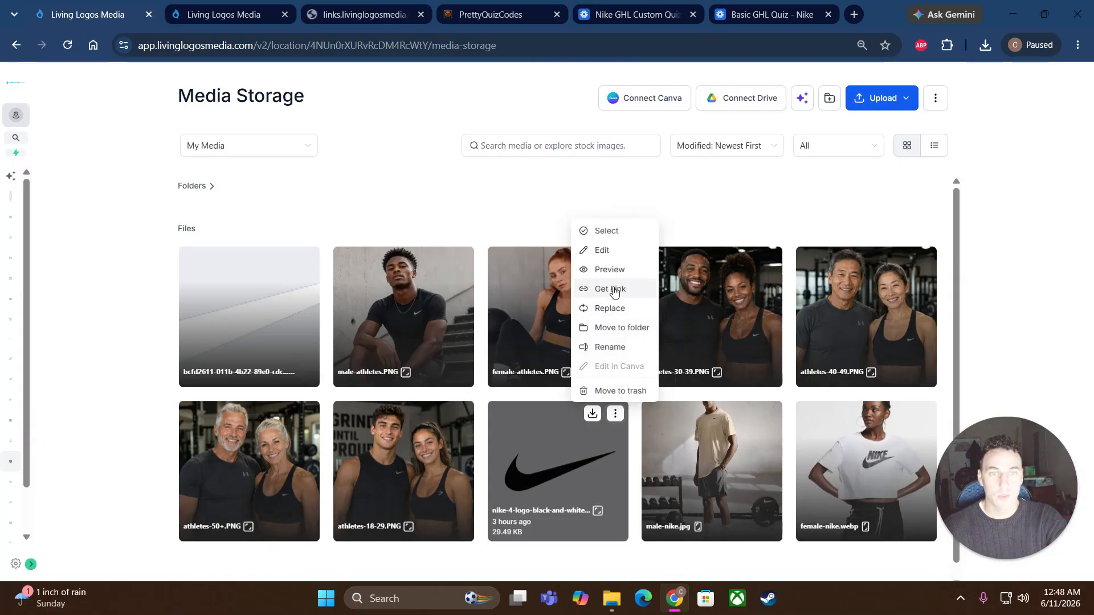
click(595, 290)
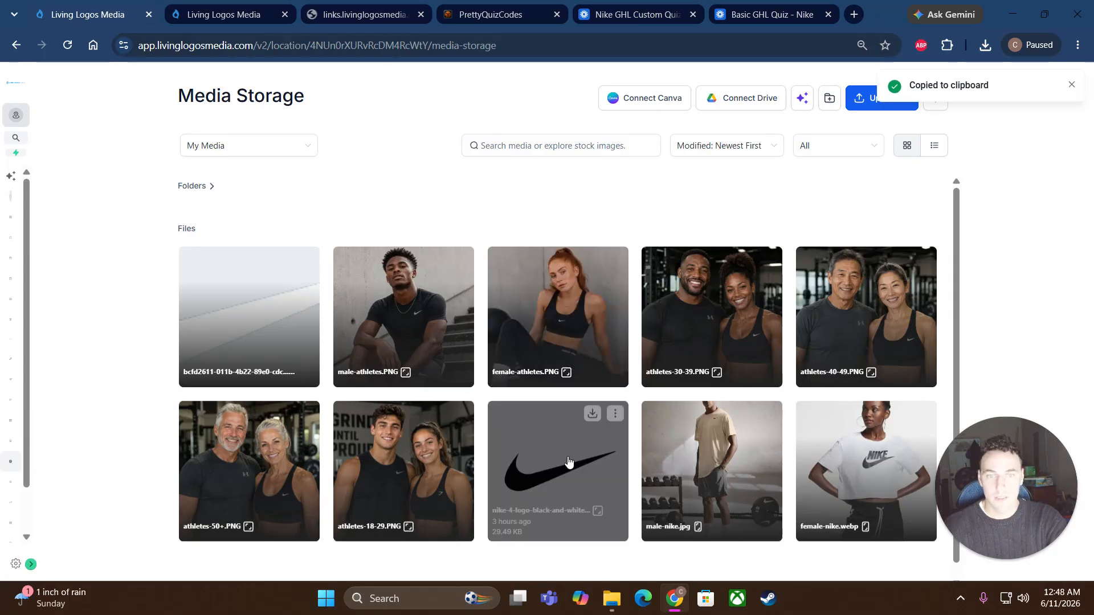
click(615, 414)
click(610, 291)
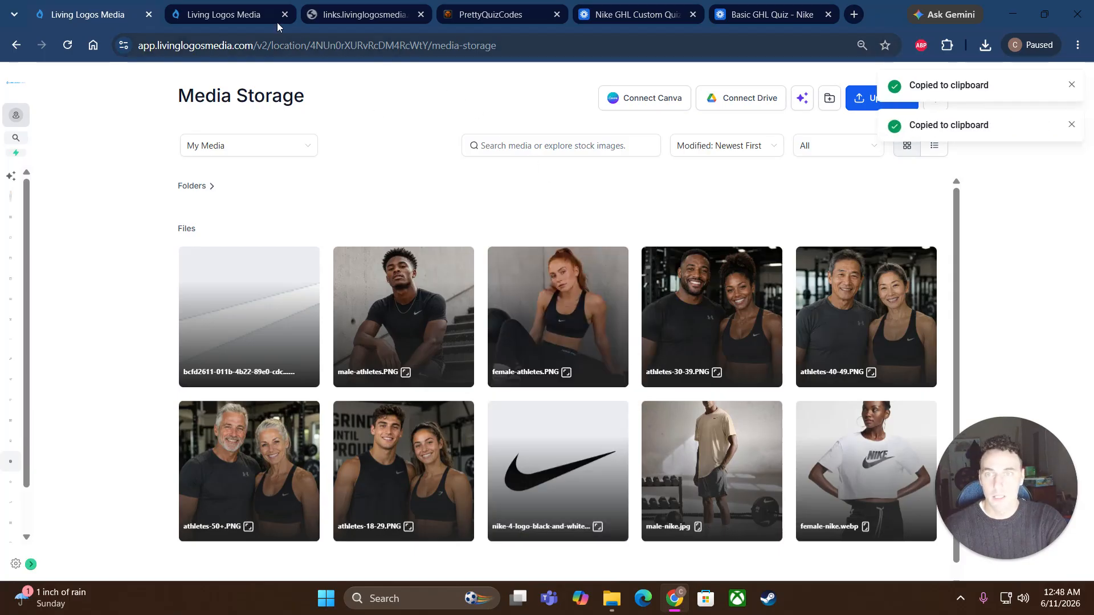
click(399, 14)
click(478, 16)
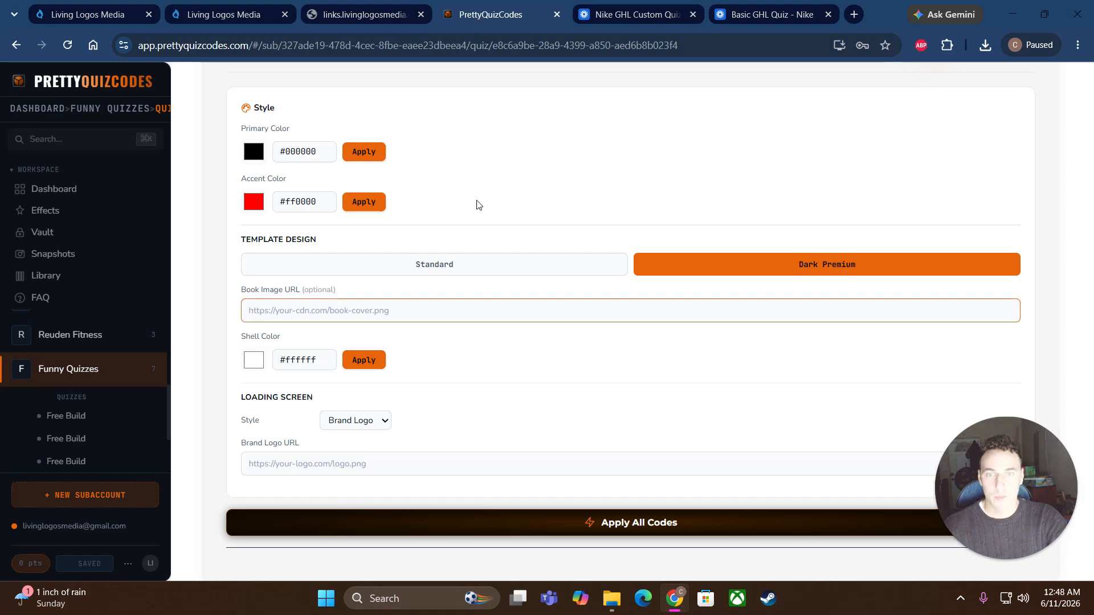
Step: Paste the copied image link into the Book Image URL field
right_click(330, 311)
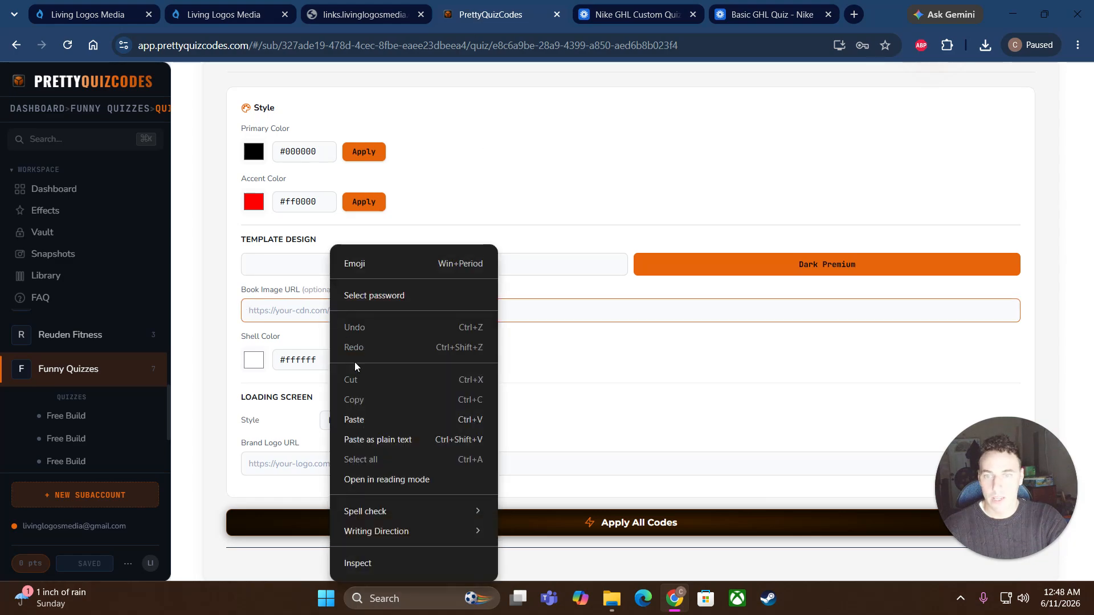
click(372, 420)
click(513, 359)
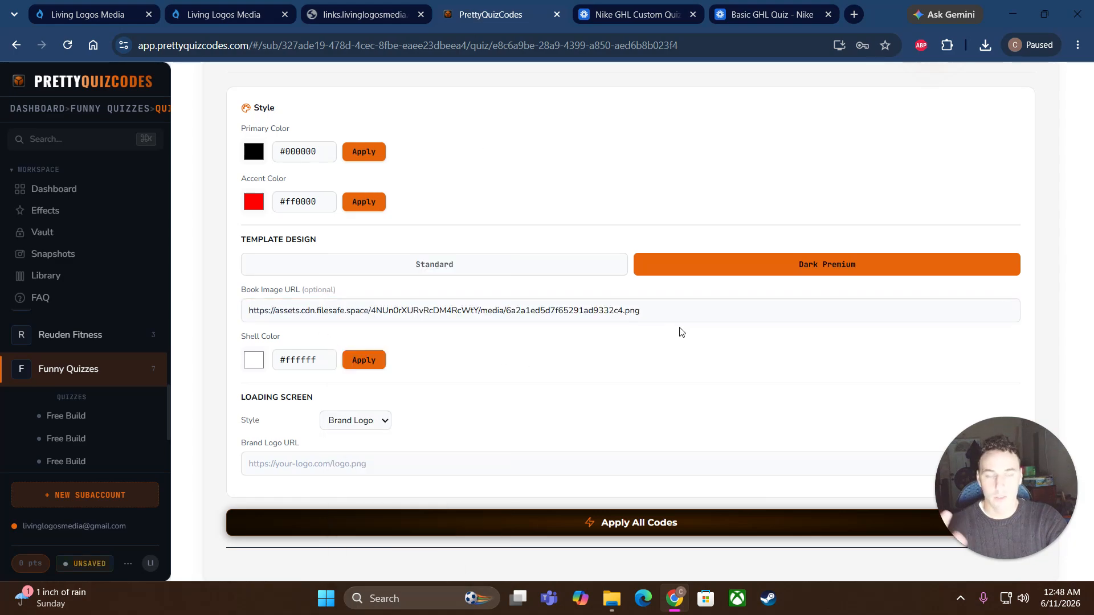
scroll(618, 442, down, 1)
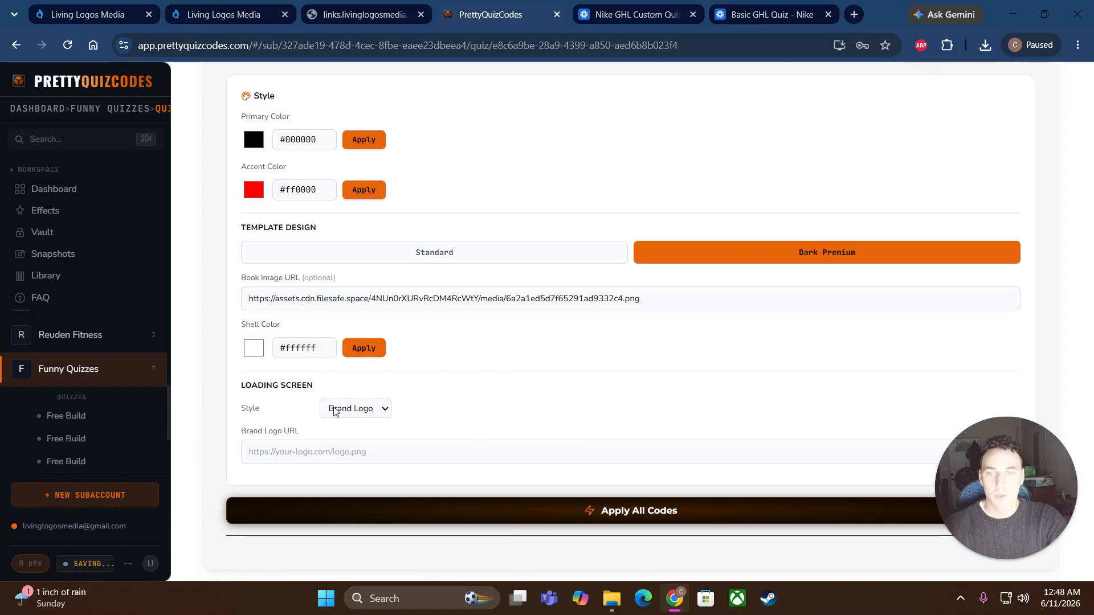
Step: Paste the first uploaded image's link into Brand Logo URL and generate codes for all 5 questions
click(373, 451)
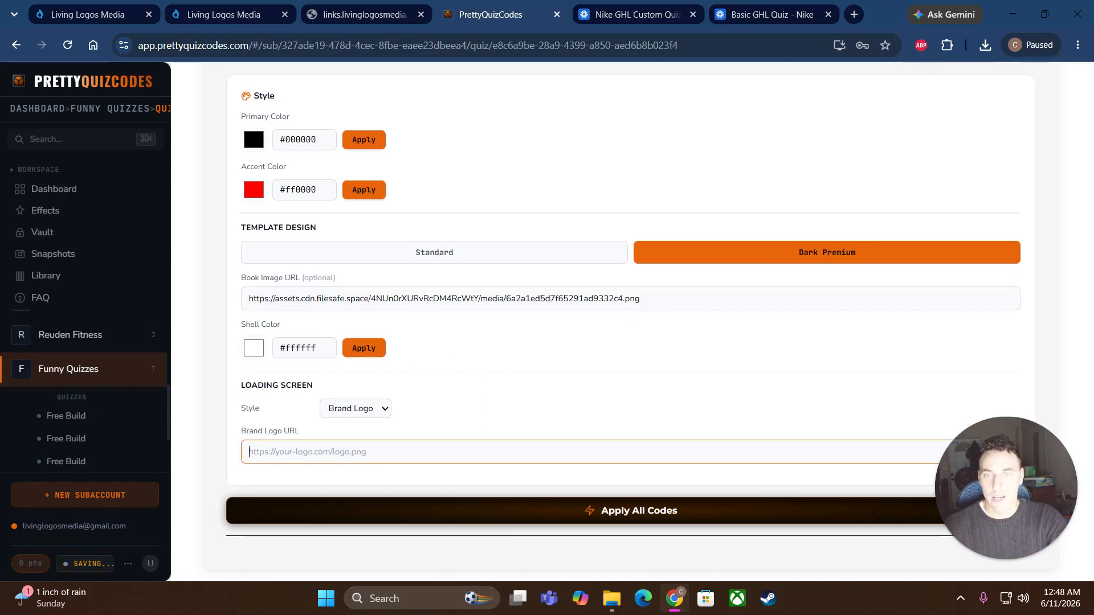
click(86, 15)
click(307, 259)
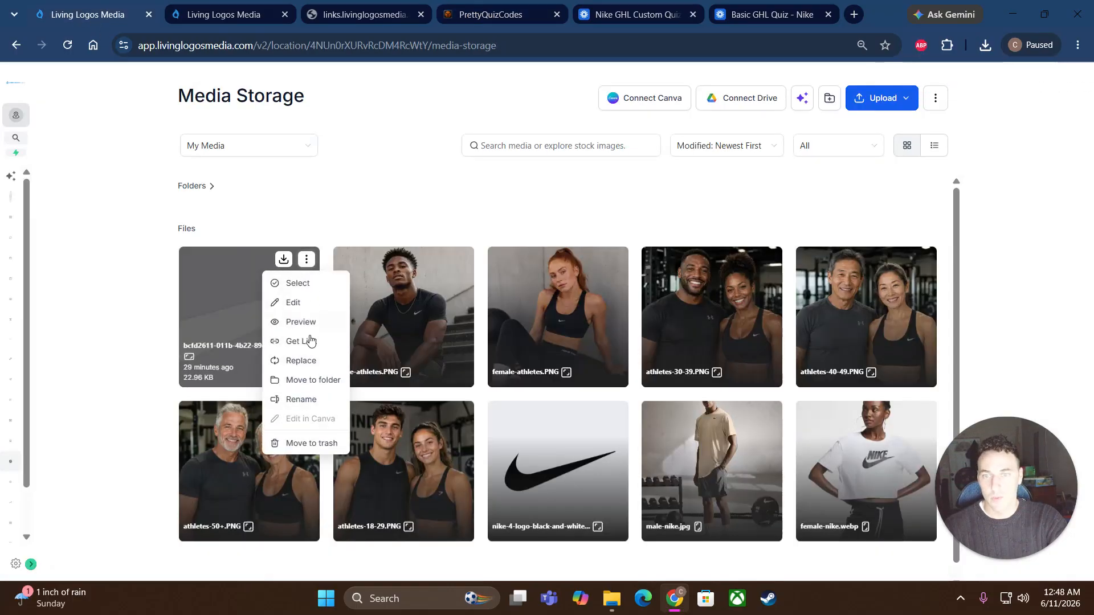
click(310, 341)
click(236, 16)
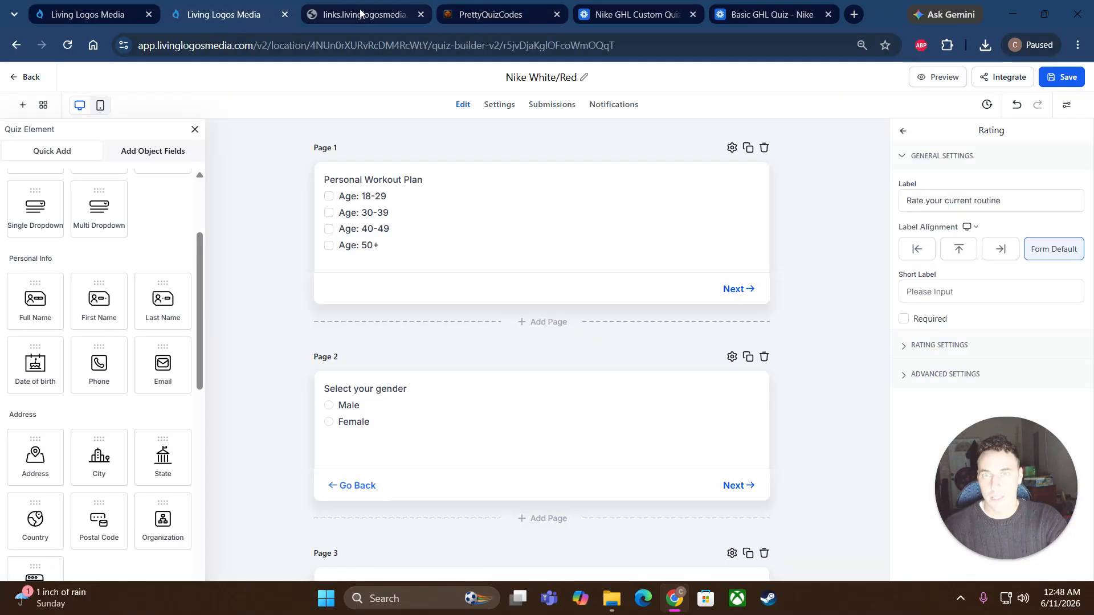
click(493, 17)
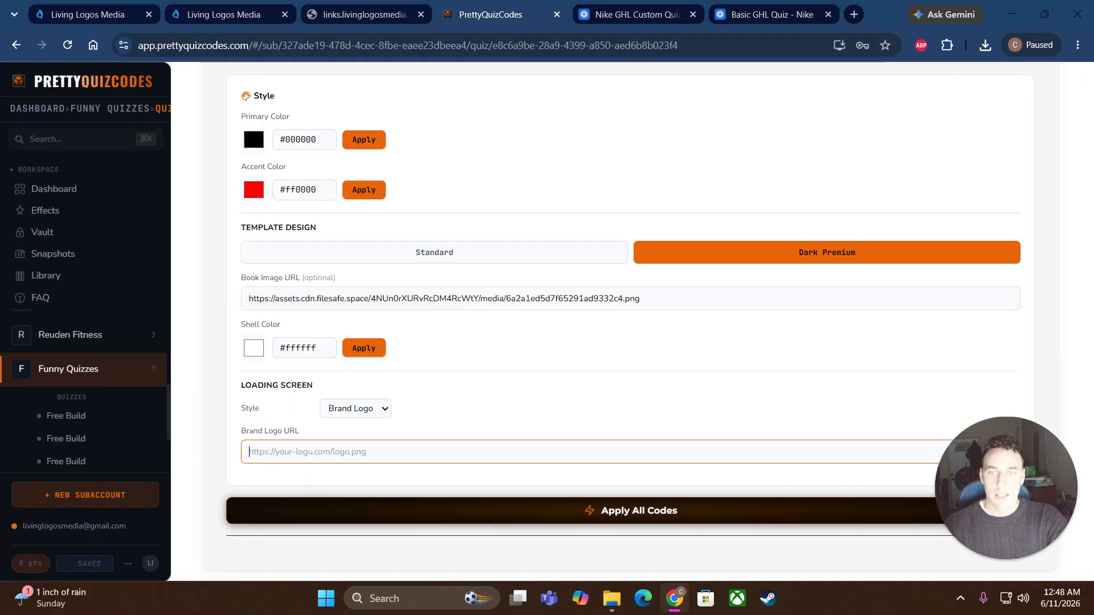
right_click(306, 456)
click(371, 281)
click(524, 390)
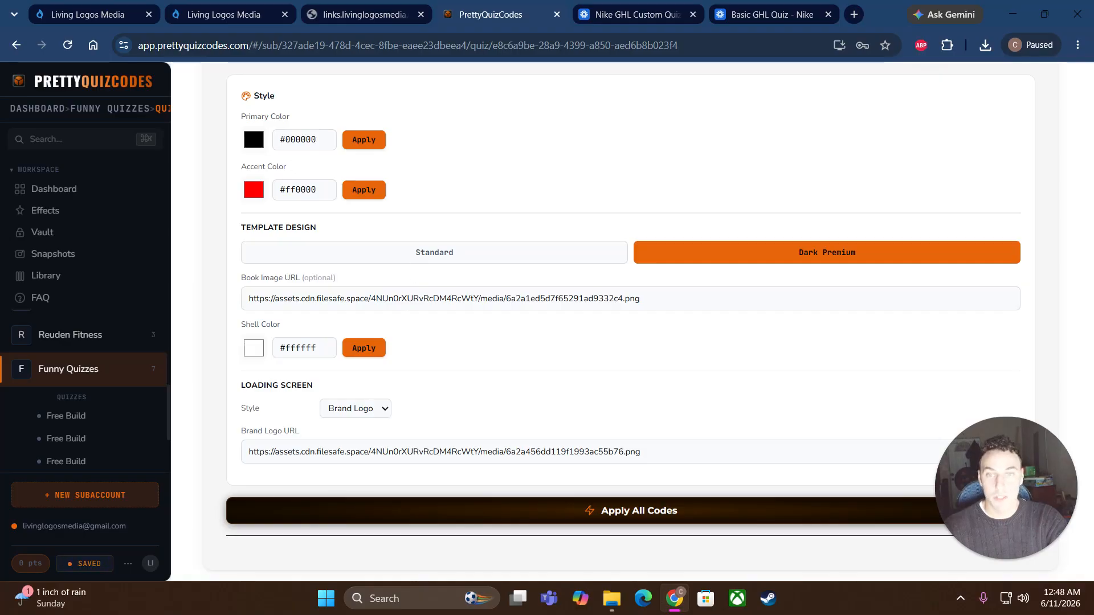
click(620, 512)
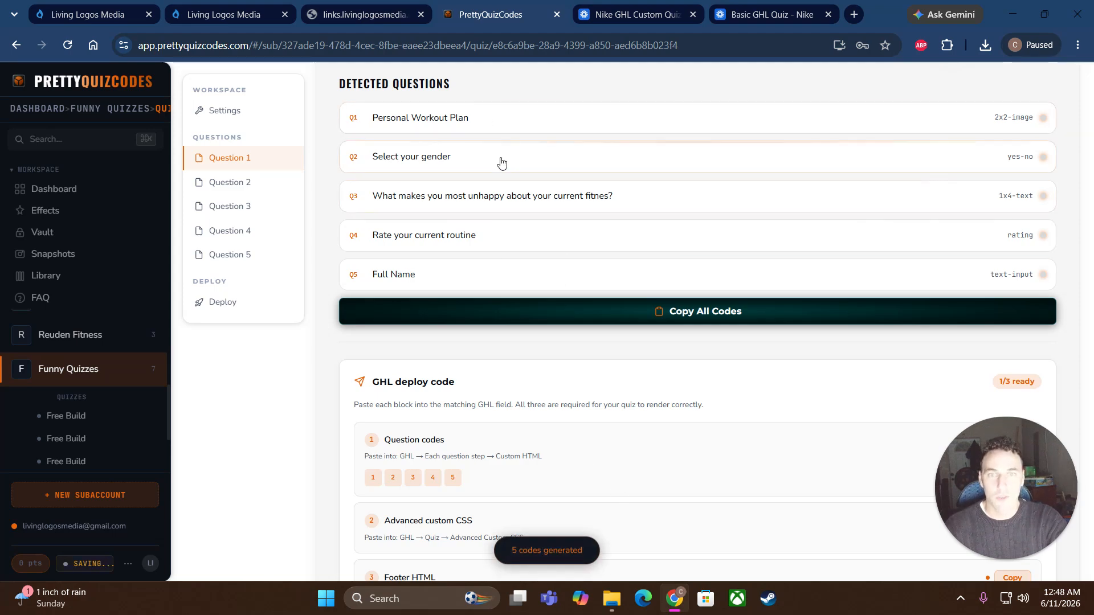
Step: Review the Free Build's five detected questions: 2x2-image, yes-no, 1x4-text, rating and text-input
scroll(511, 287, up, 2)
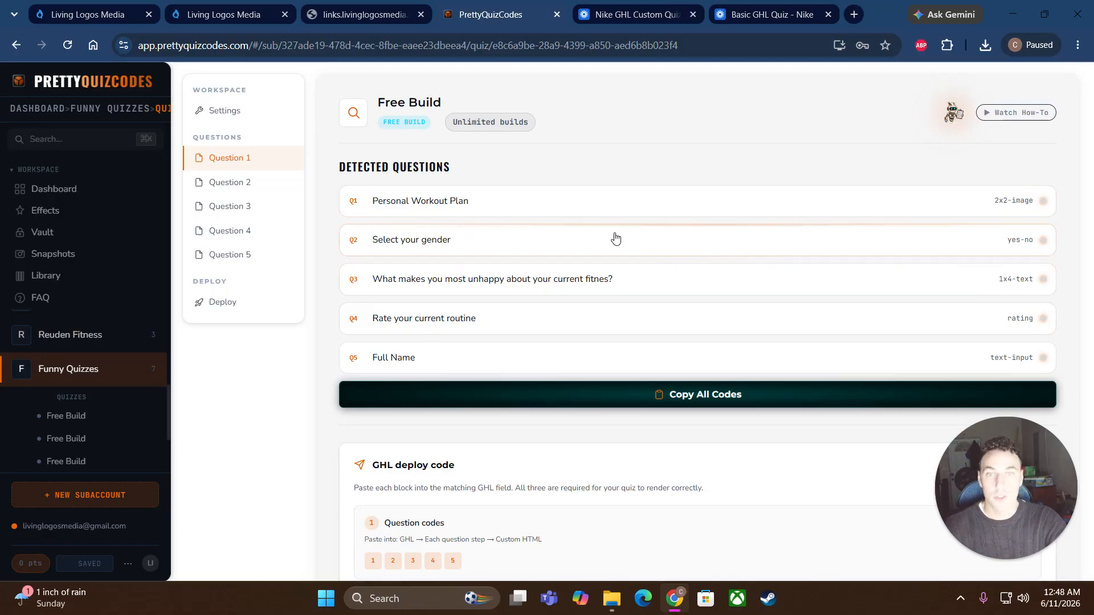
Step: Expand the Personal Workout Plan question and browse its type options and settings without changing anything
click(499, 212)
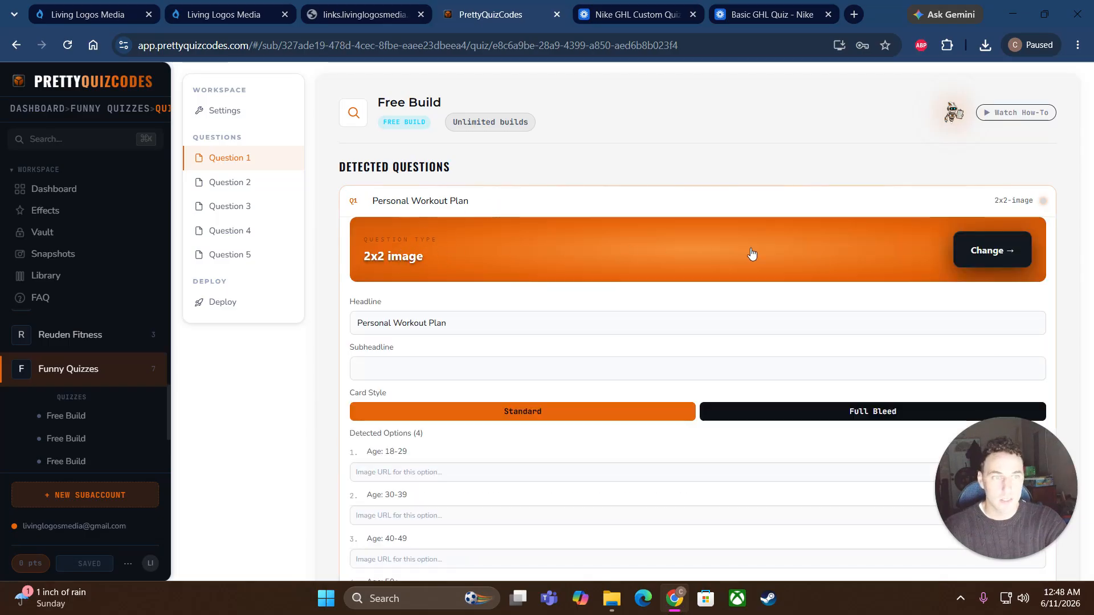
click(982, 258)
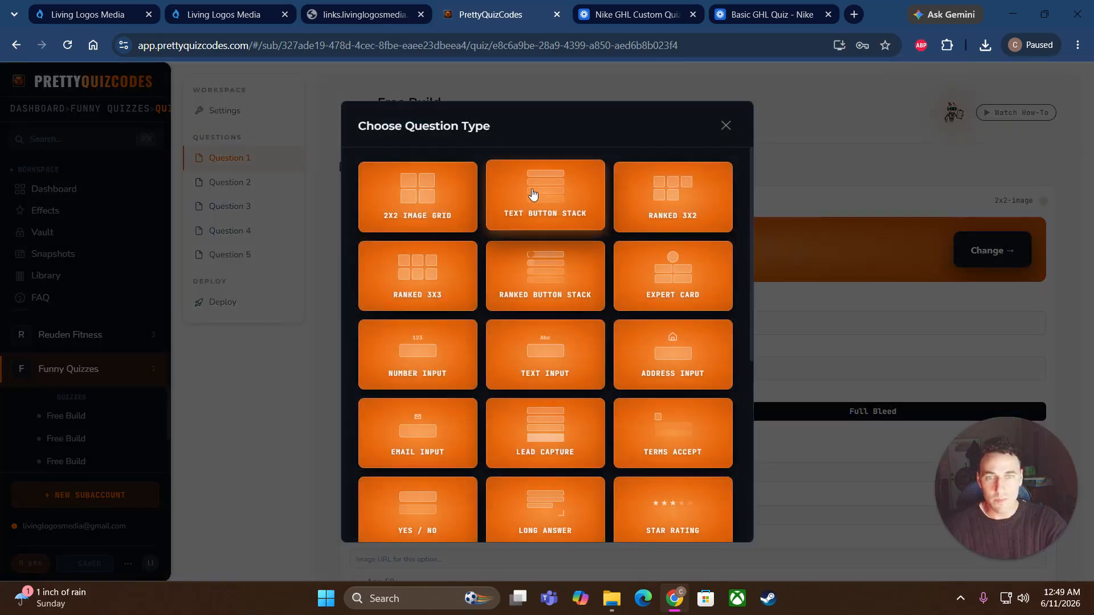
scroll(525, 376, down, 3)
scroll(526, 374, up, 3)
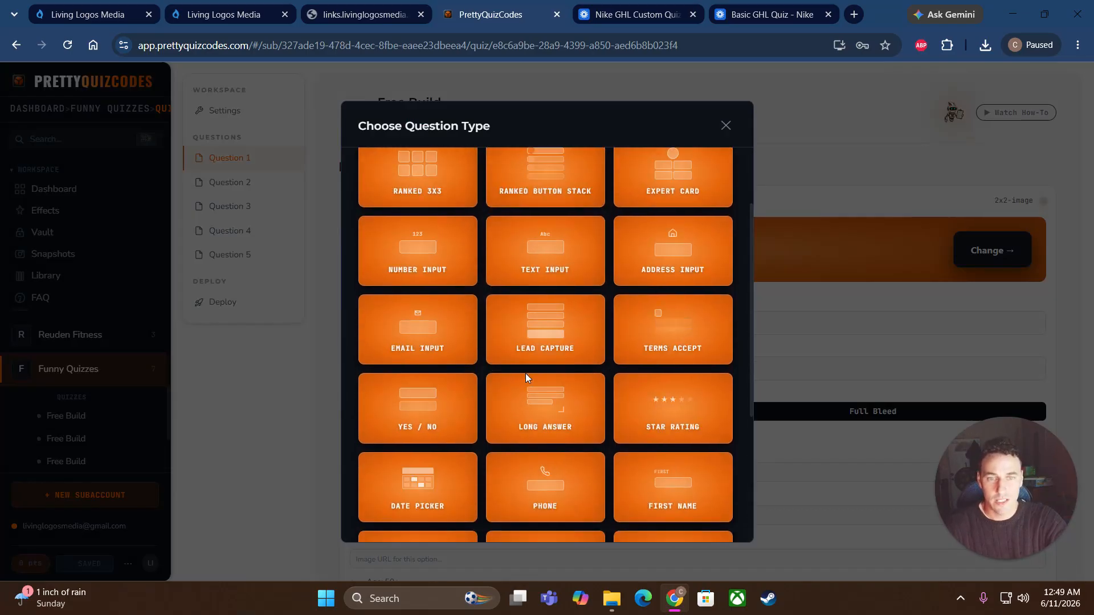
click(726, 126)
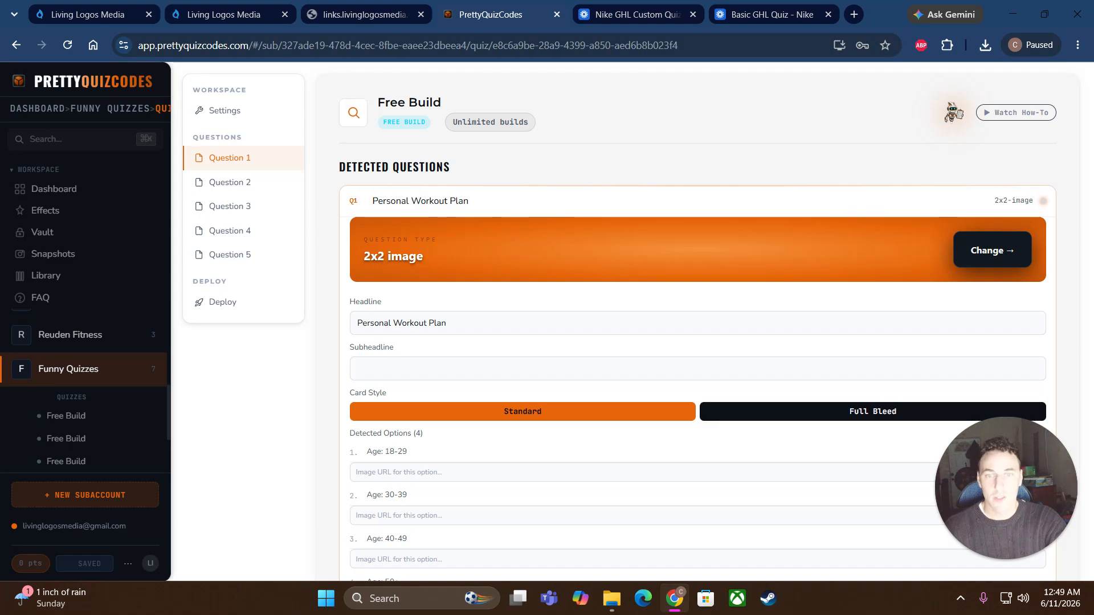
scroll(514, 353, down, 1)
scroll(595, 362, down, 2)
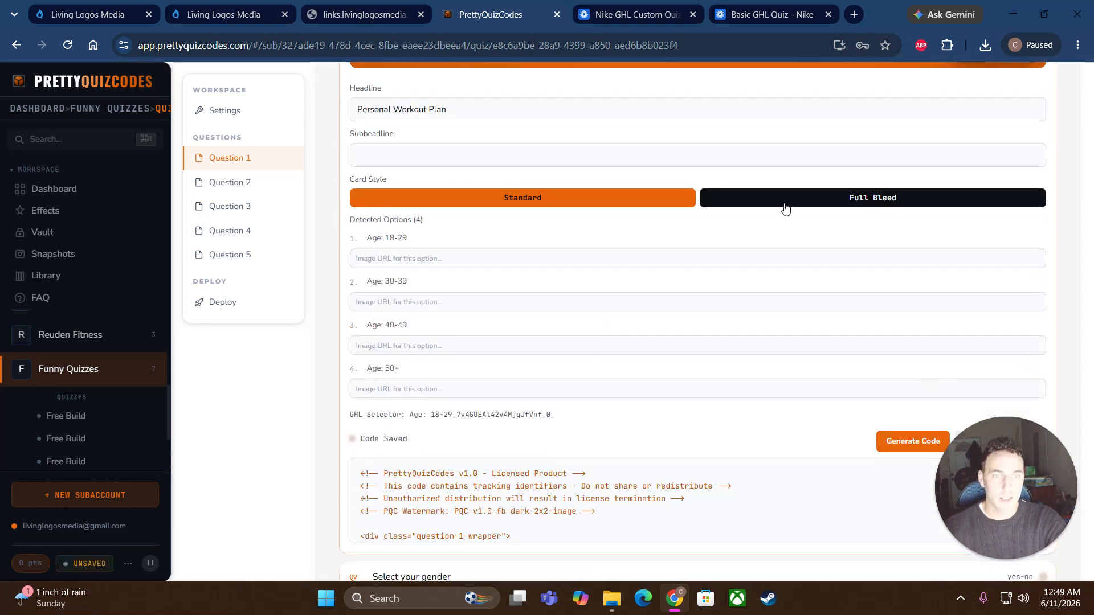
scroll(569, 500, down, 2)
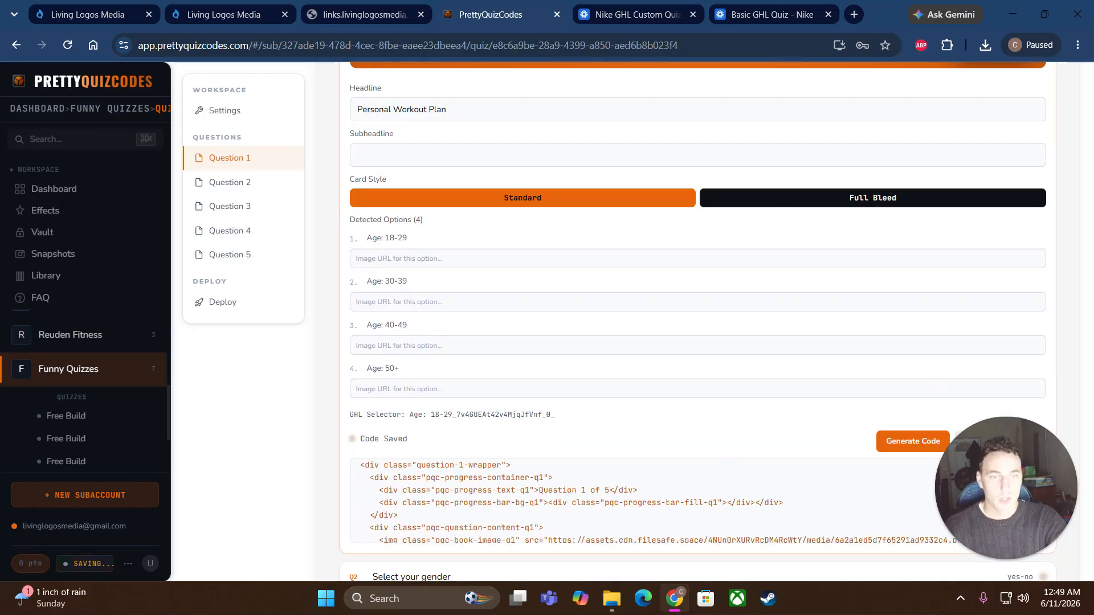
scroll(570, 500, down, 2)
scroll(570, 500, up, 3)
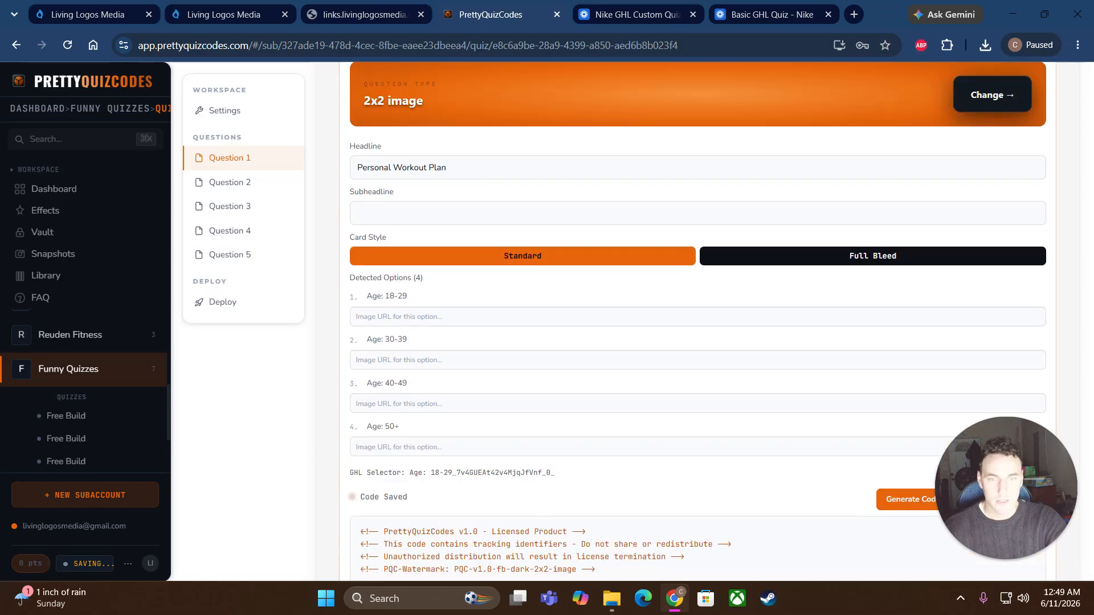
scroll(570, 500, down, 2)
scroll(638, 430, down, 2)
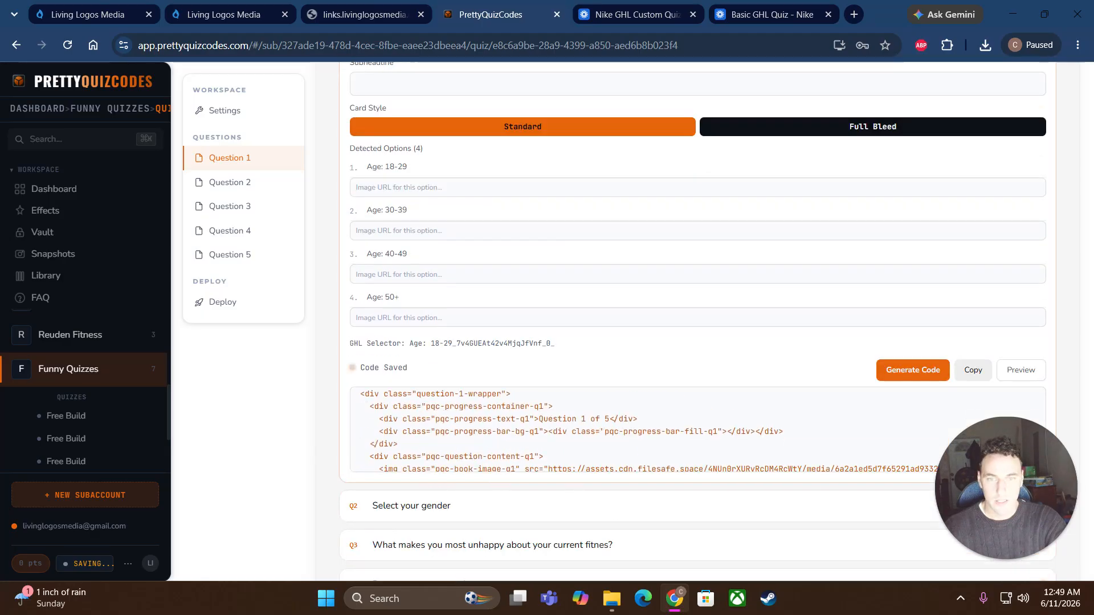
scroll(638, 430, up, 2)
scroll(498, 247, up, 3)
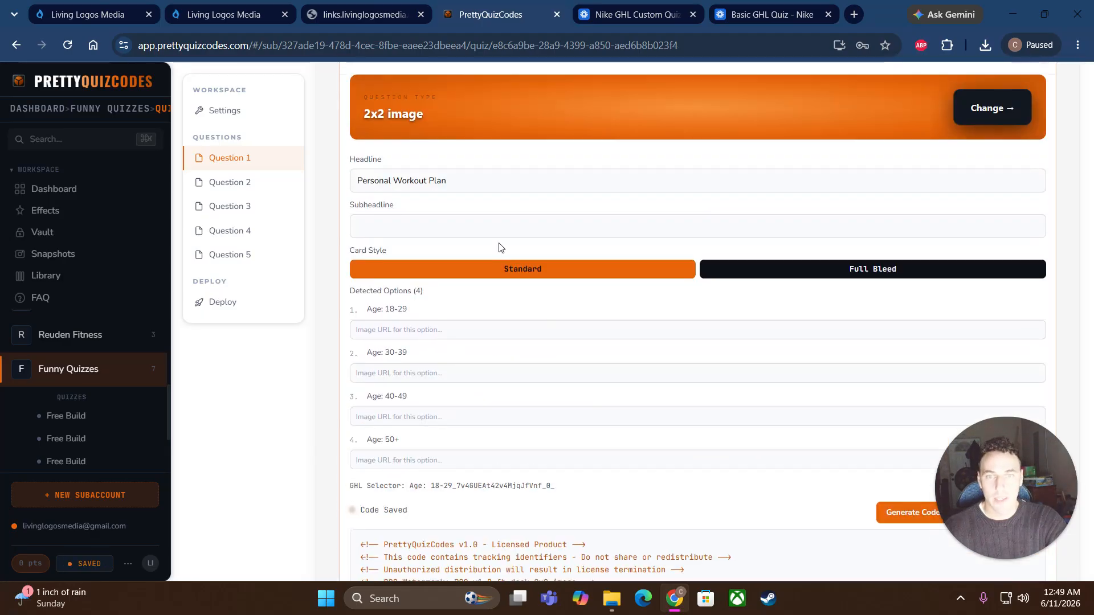
Step: Keep the 2x2 Image Grid type, switch to Full Bleed cards, and regenerate Question 1's code
click(477, 117)
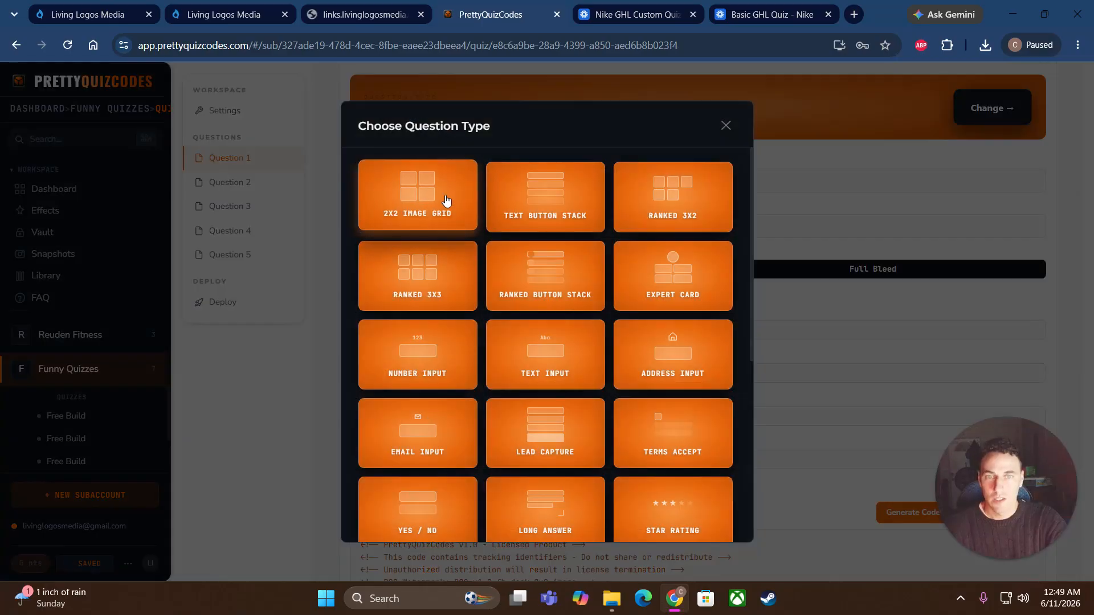
click(447, 208)
click(707, 273)
scroll(647, 345, down, 3)
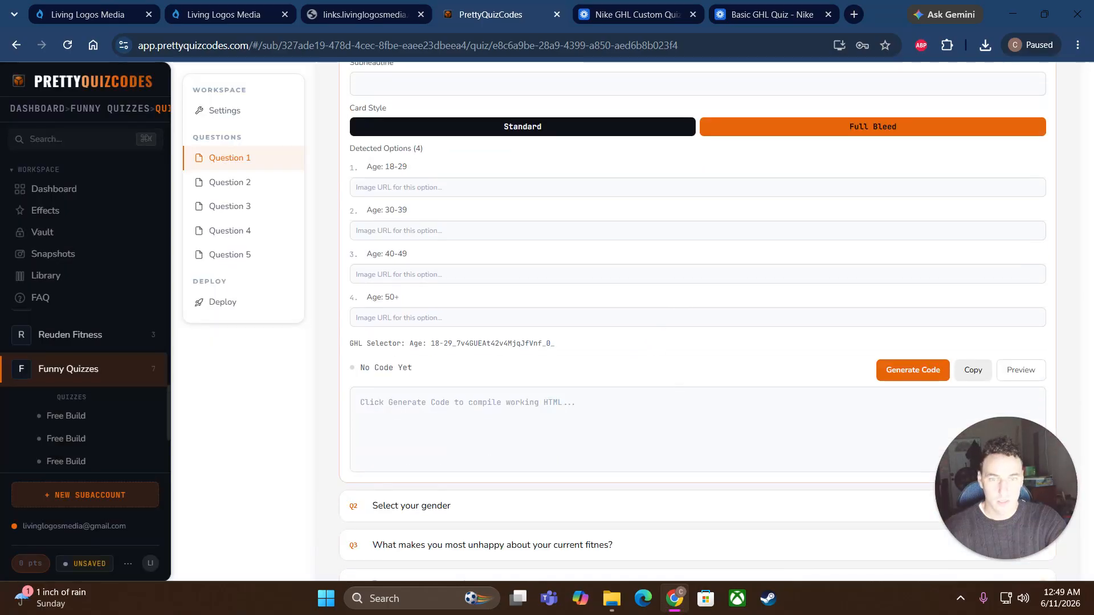
click(913, 370)
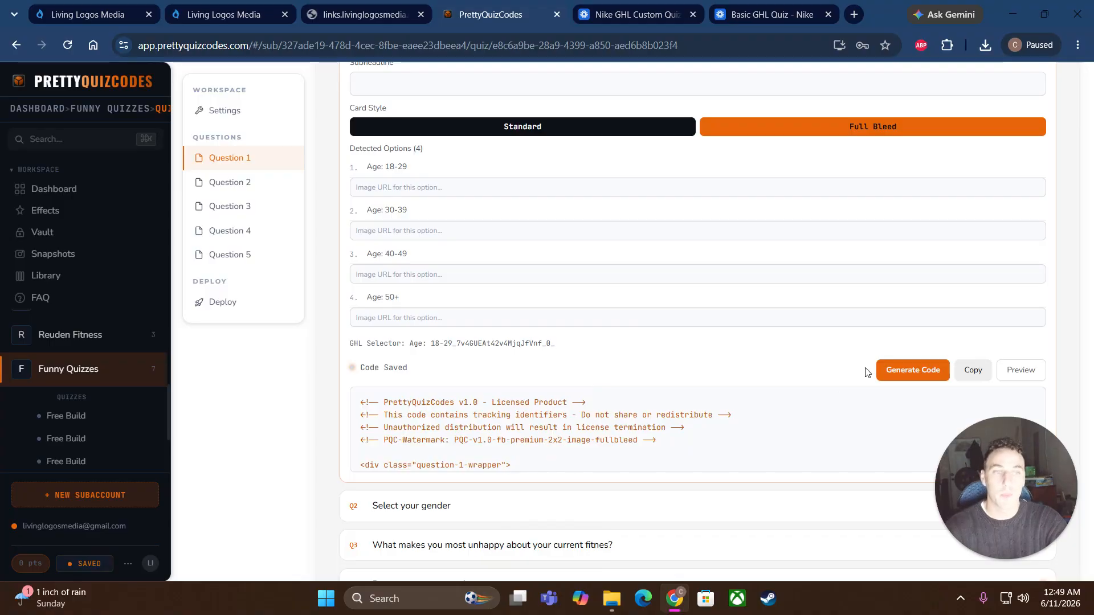
Step: Fill the Age 18-29 and 30-39 Image URL fields with the athletes-18-29 and athletes-30-39 Media Storage links
click(484, 188)
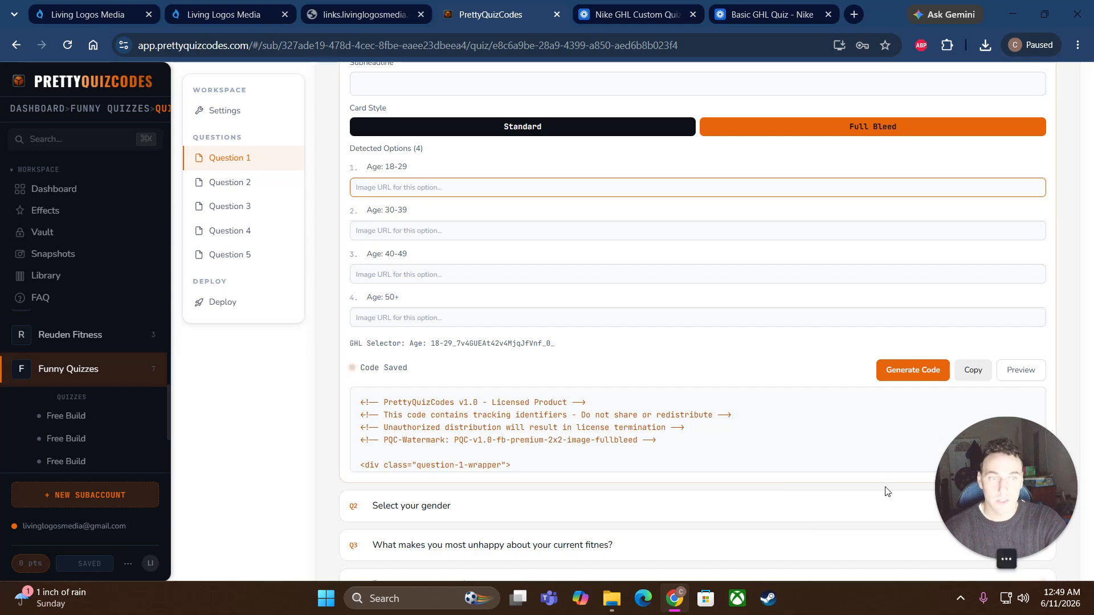
click(93, 18)
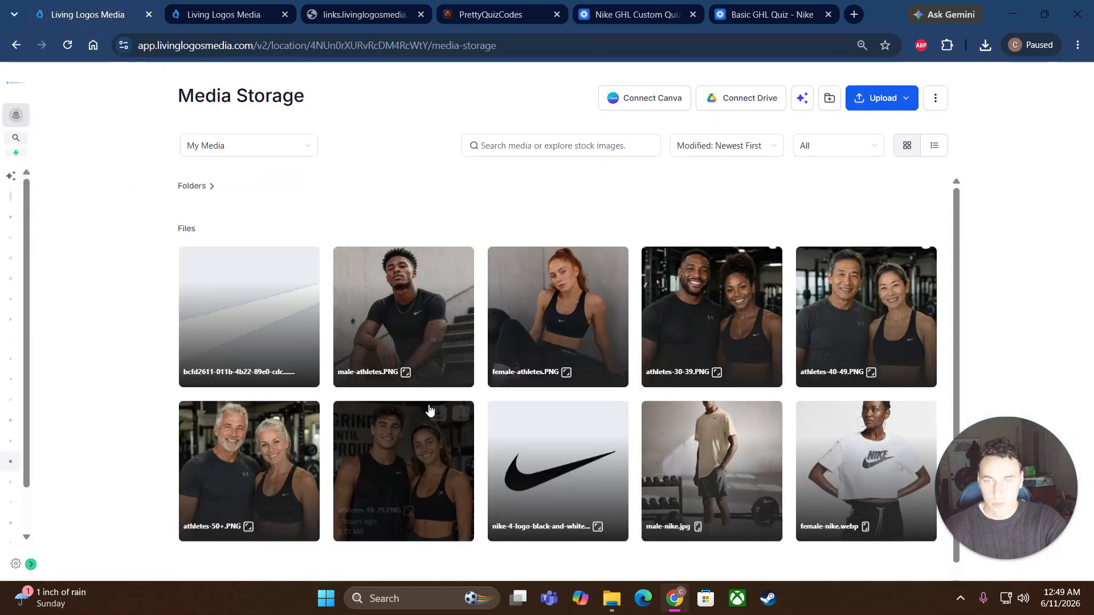
click(461, 413)
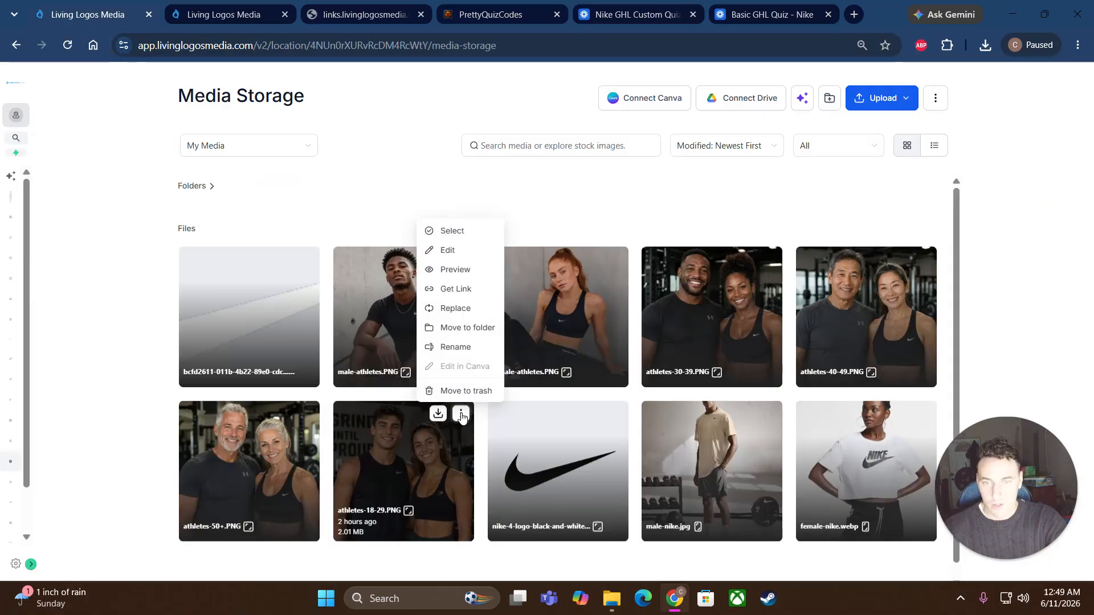
click(451, 295)
click(492, 14)
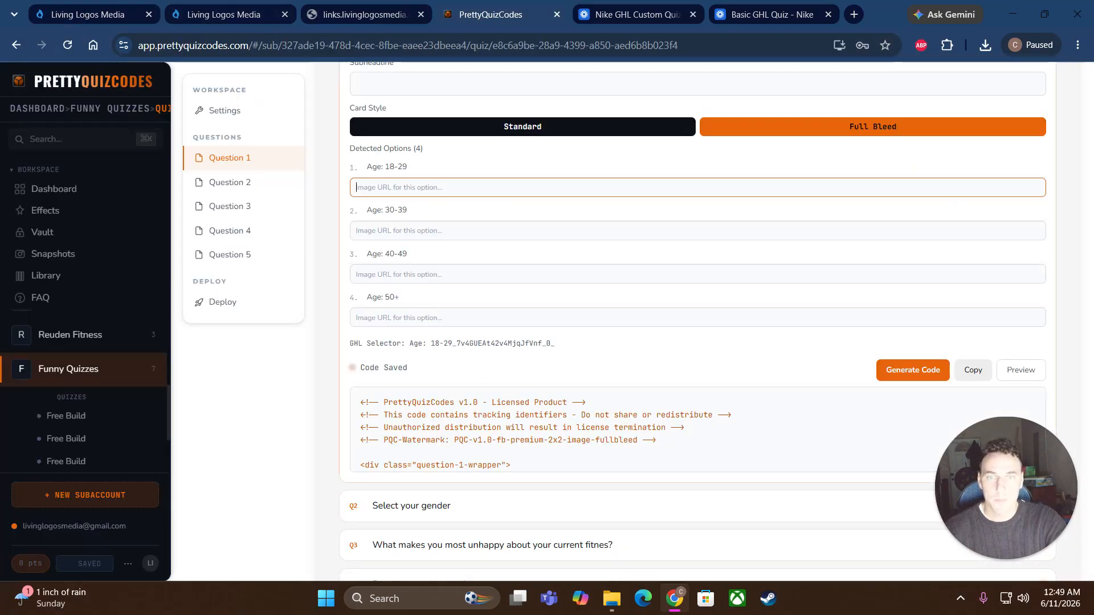
right_click(415, 190)
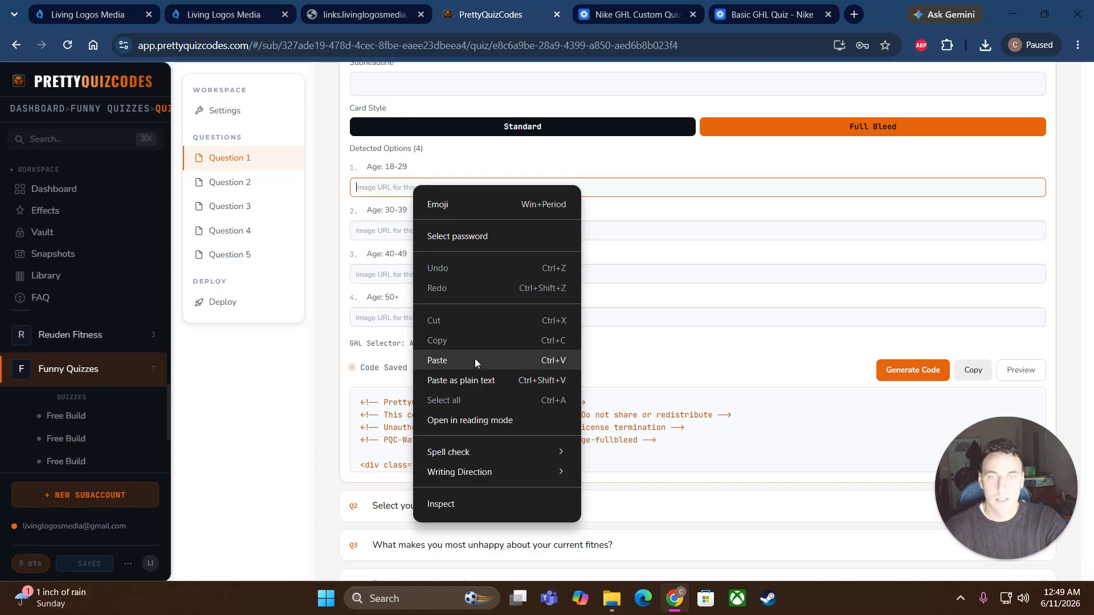
click(474, 358)
key(Tab)
click(77, 16)
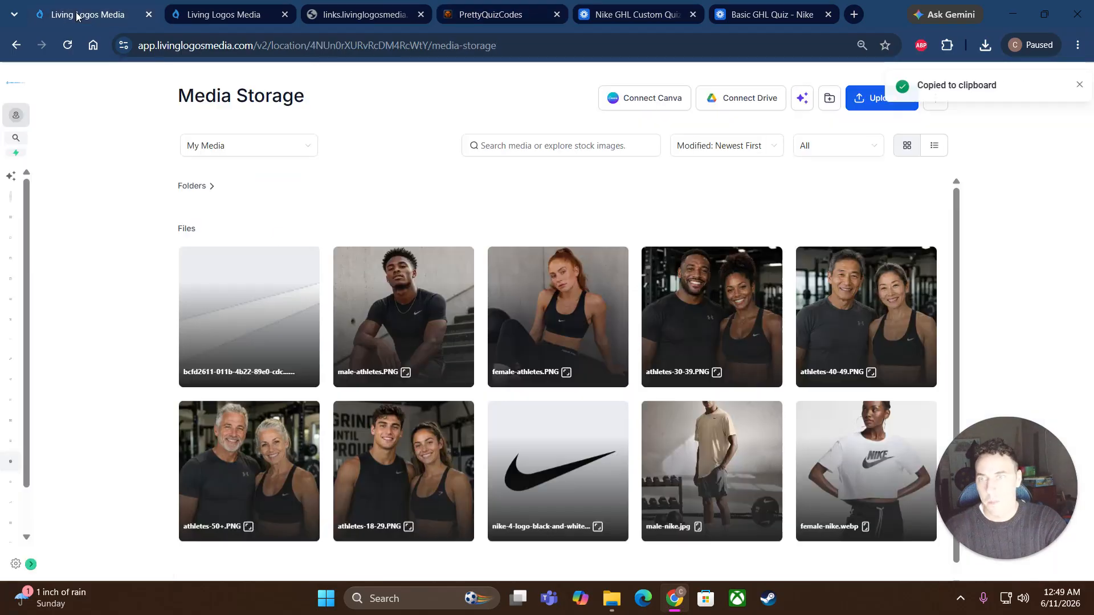
click(769, 259)
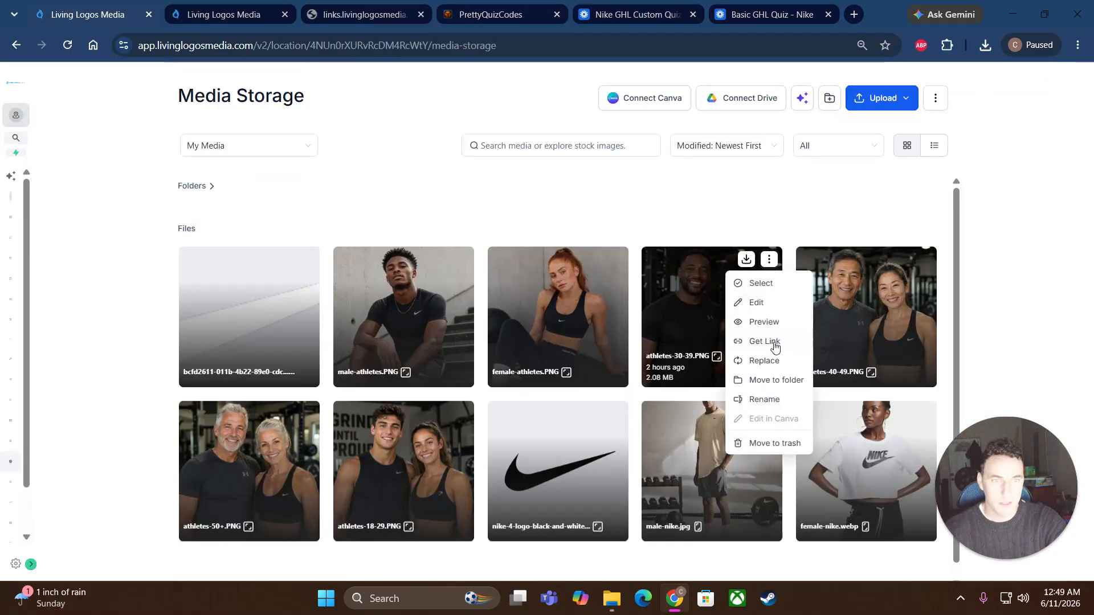
click(765, 341)
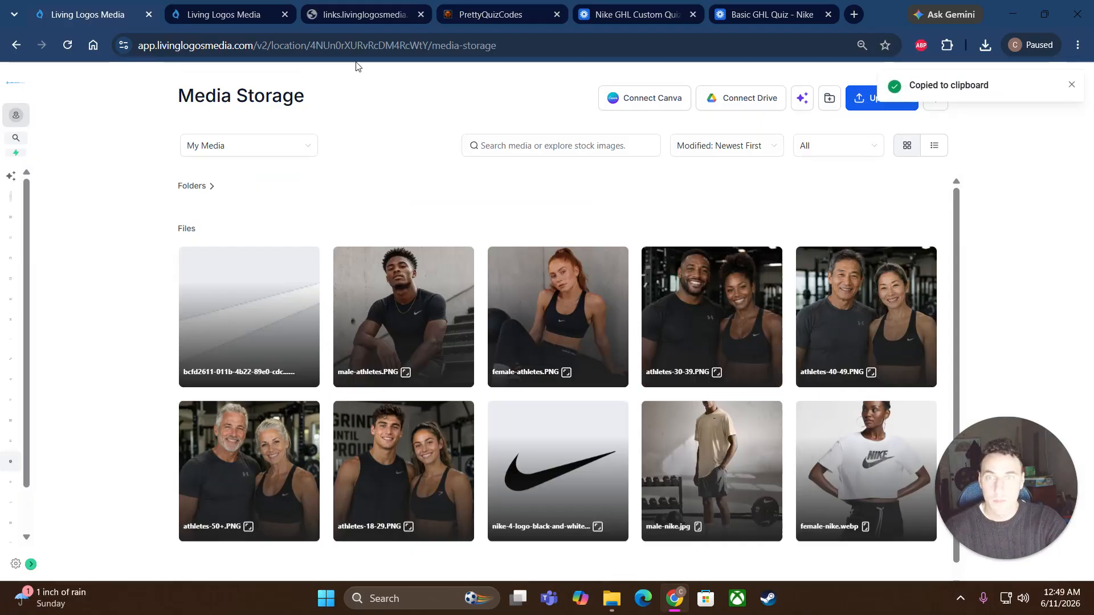
click(488, 13)
right_click(423, 228)
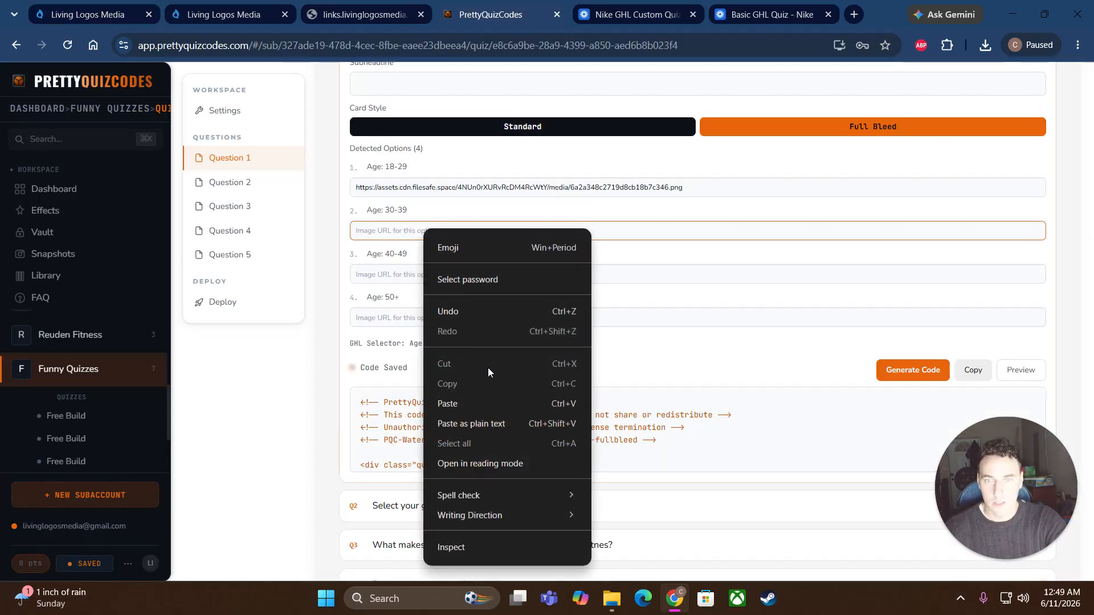
click(494, 405)
key(Tab)
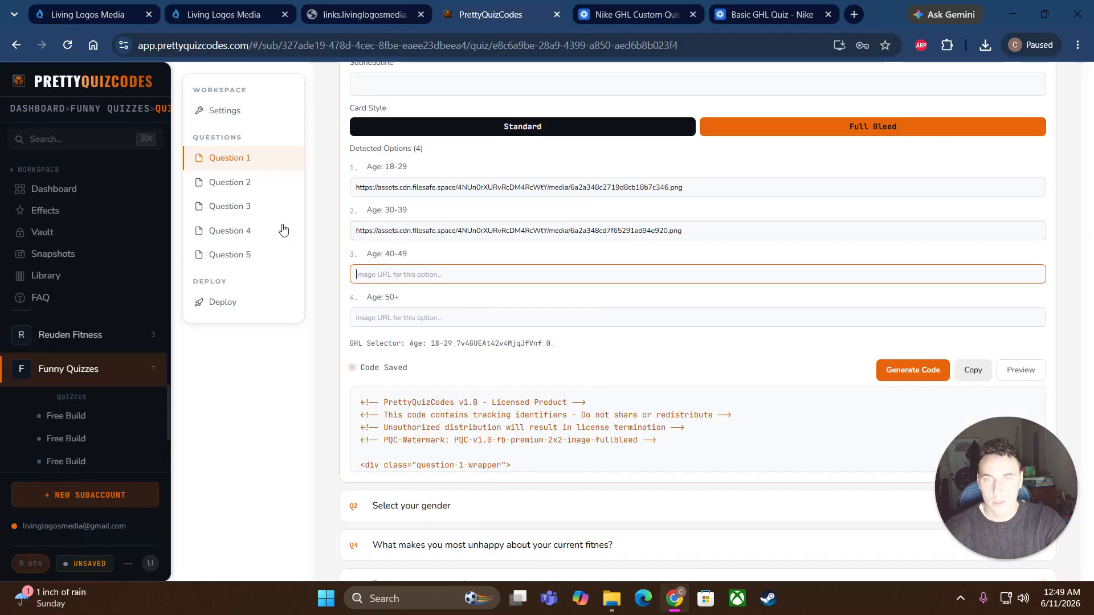
Step: Fill the Age 40-49 and 50+ Image URL fields with the athletes-40-49 and athletes-50+ links
click(101, 24)
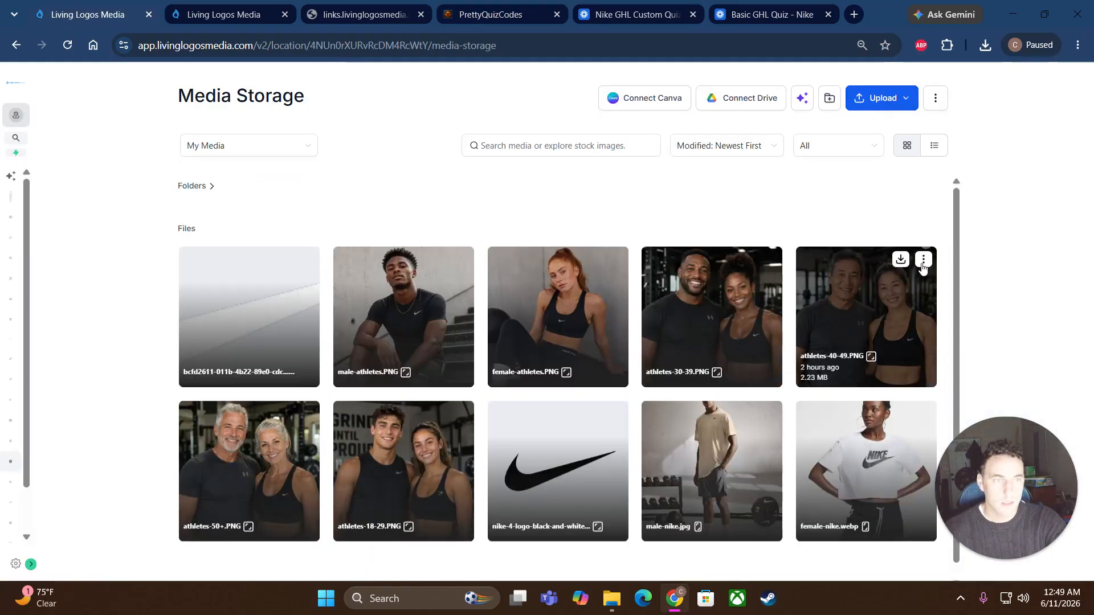
click(922, 261)
click(919, 340)
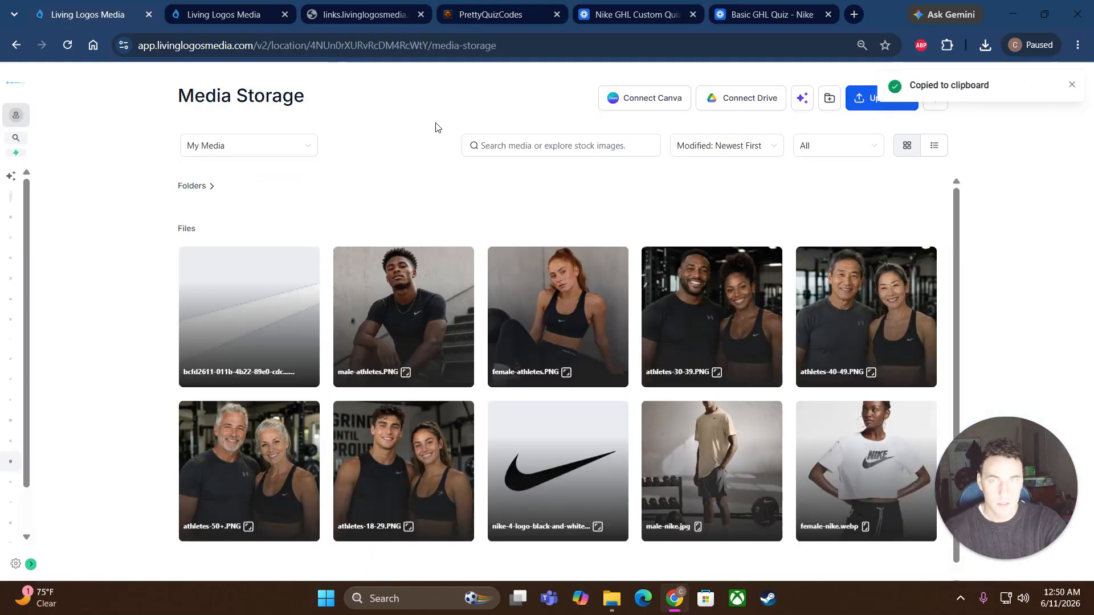
click(493, 14)
right_click(473, 282)
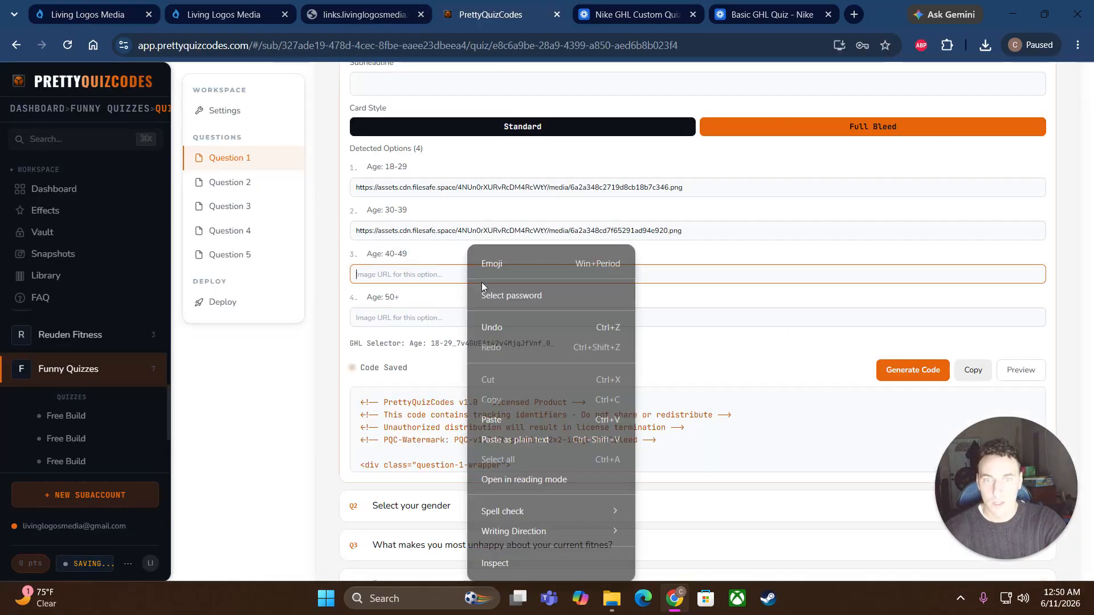
click(534, 415)
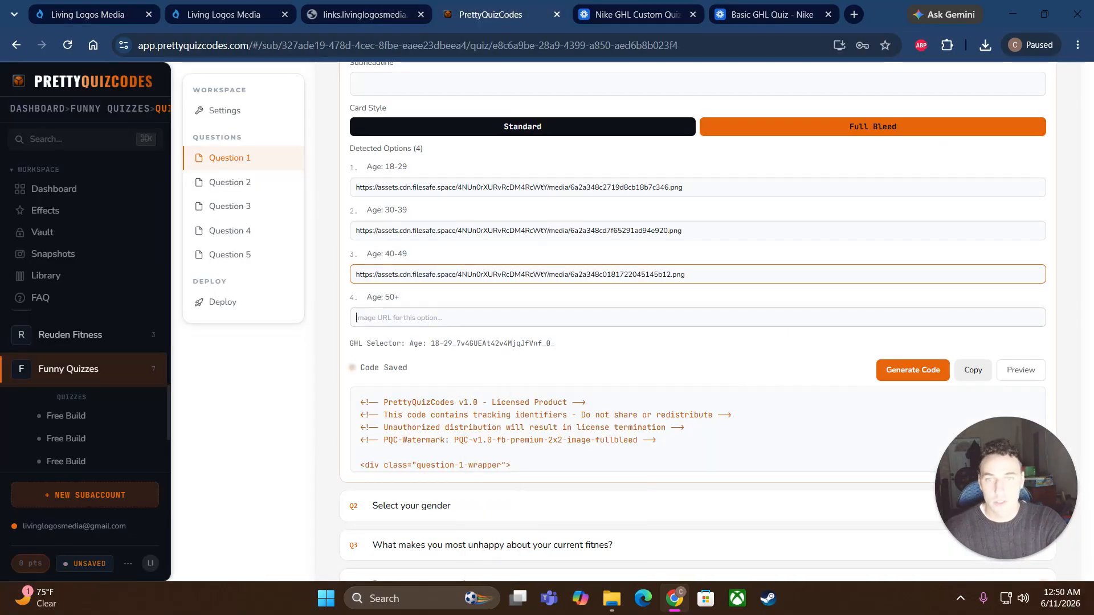
click(94, 14)
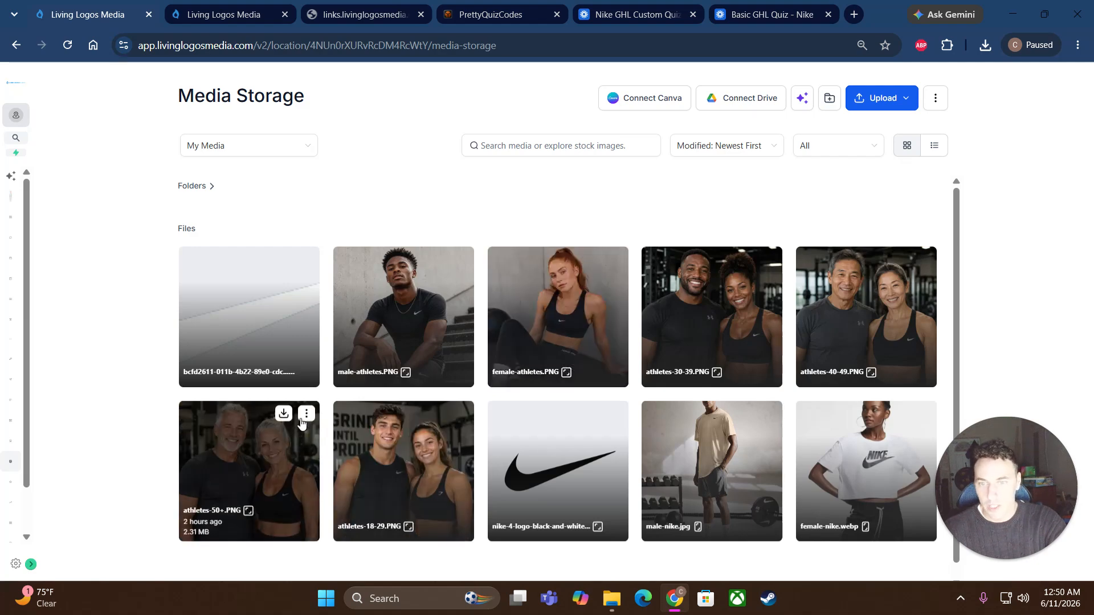
click(307, 414)
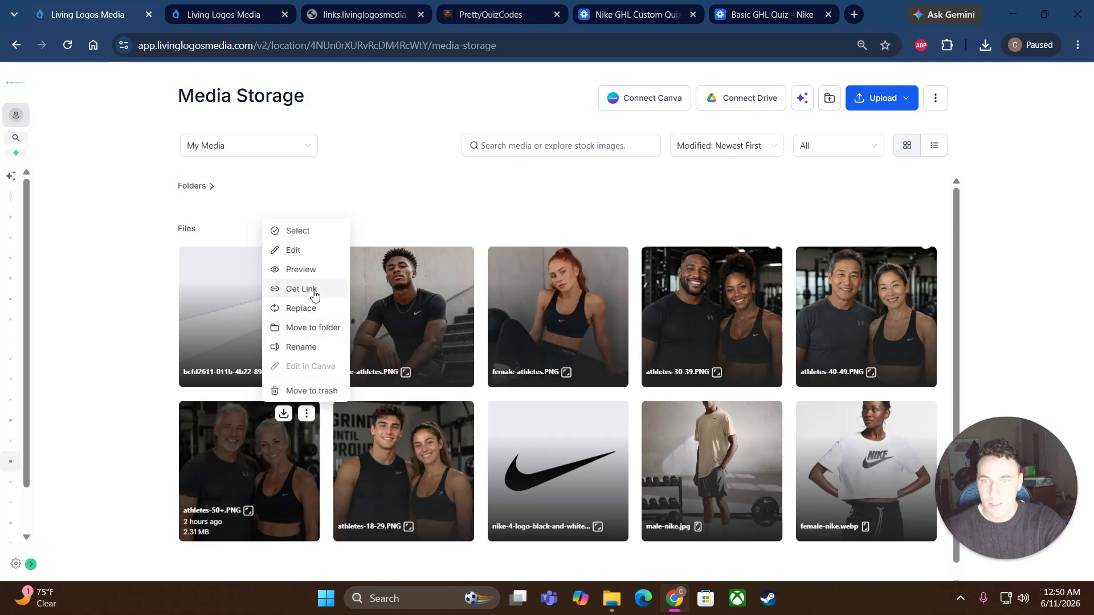
click(301, 289)
click(490, 14)
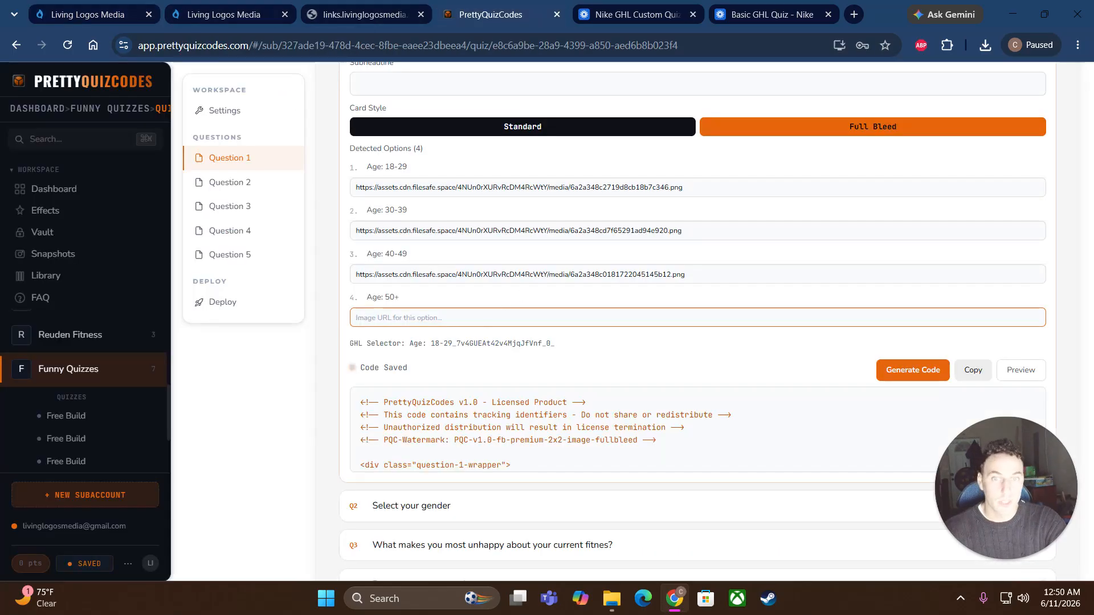
right_click(424, 322)
click(477, 417)
click(686, 353)
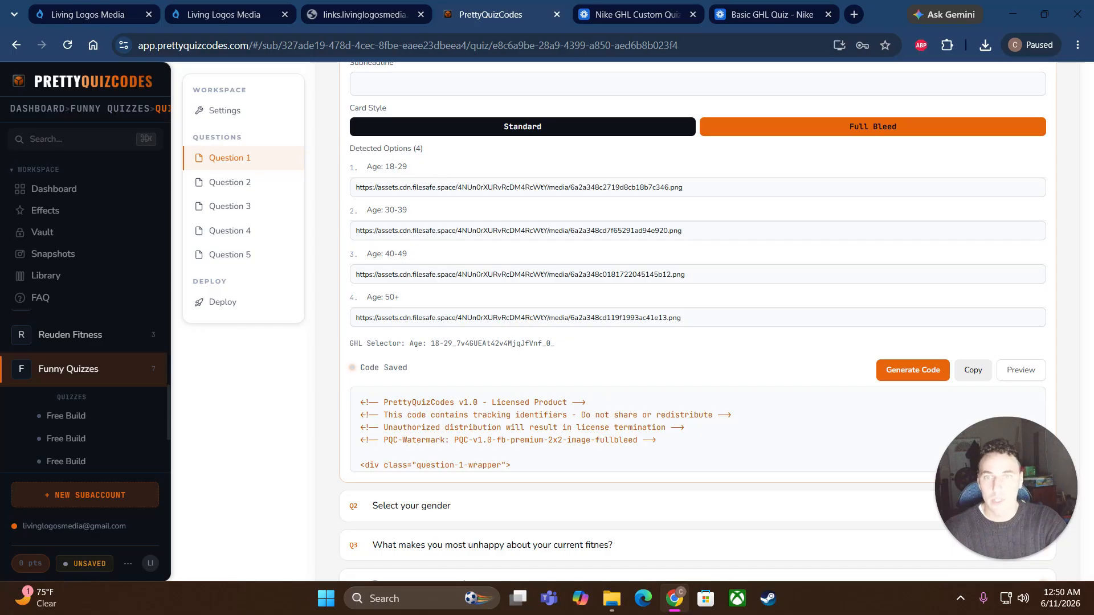
scroll(442, 284, up, 3)
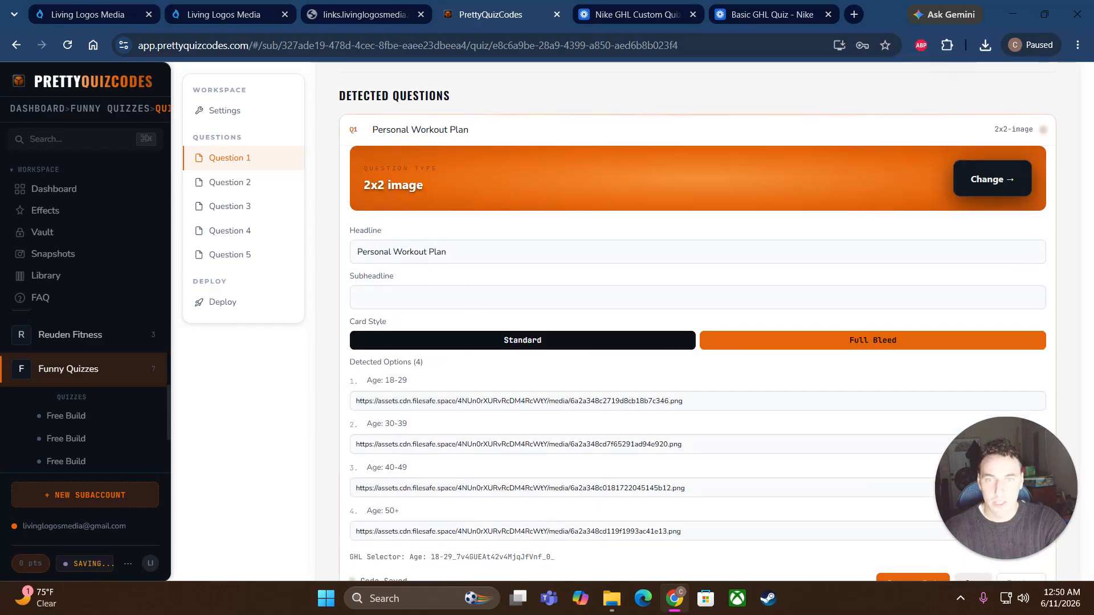
Step: Regenerate Question 1's code and check the Live Preview of the Nike athlete age-range cards
scroll(908, 426, down, 2)
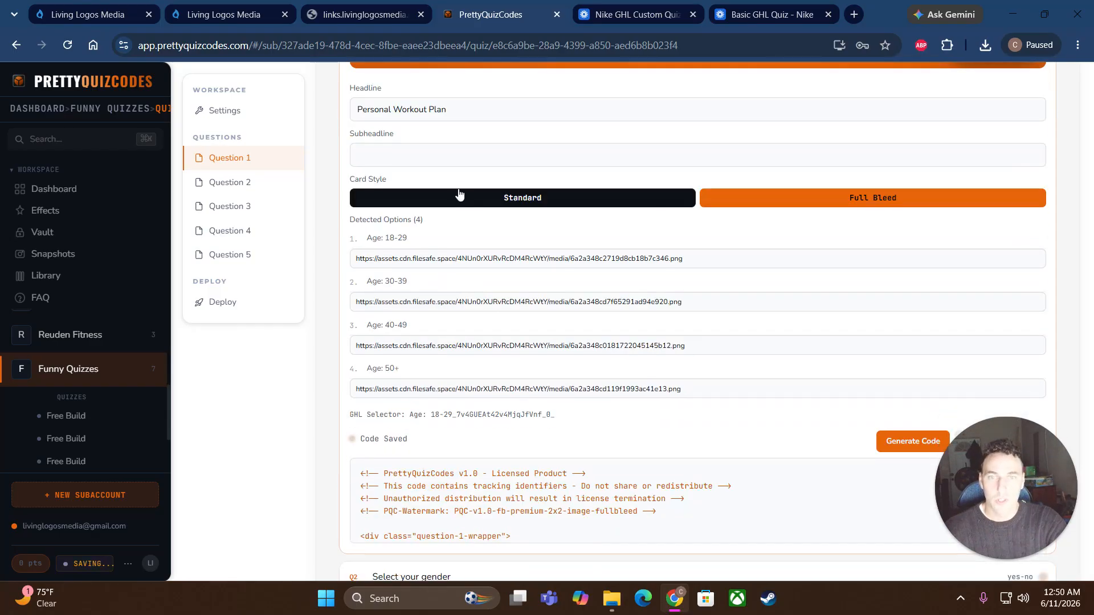
click(911, 442)
scroll(997, 399, down, 1)
click(1023, 370)
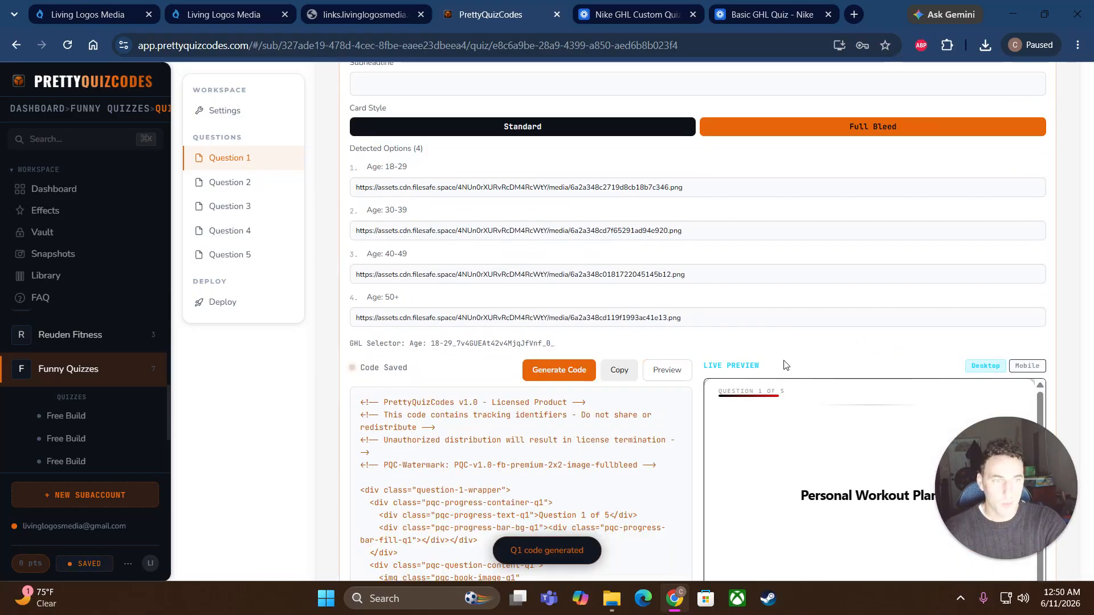
scroll(748, 363, down, 2)
scroll(748, 363, down, 2)
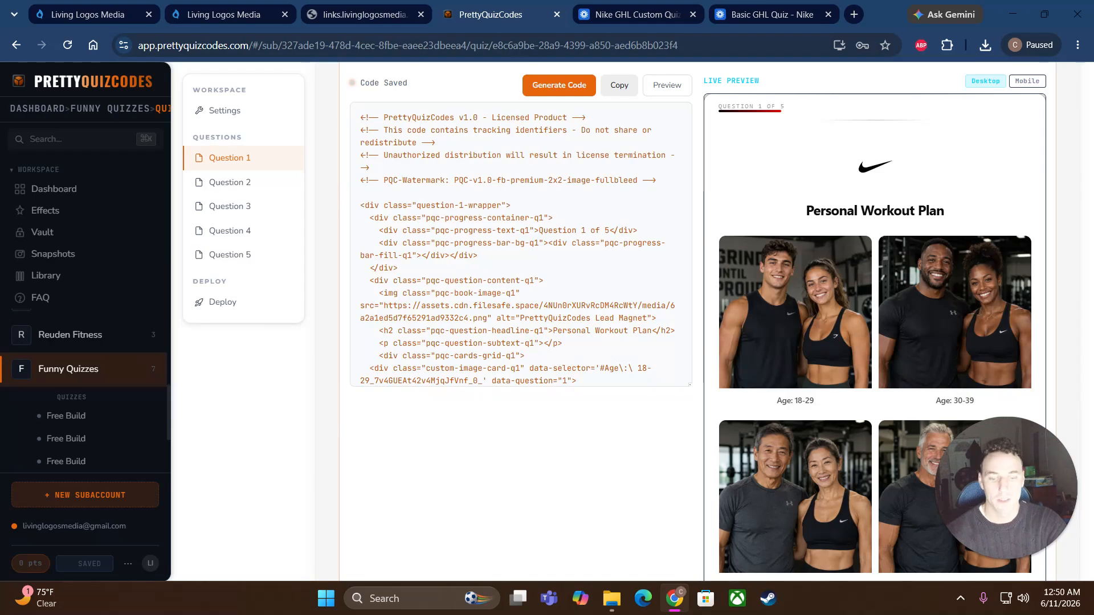
scroll(677, 376, down, 2)
scroll(702, 419, up, 3)
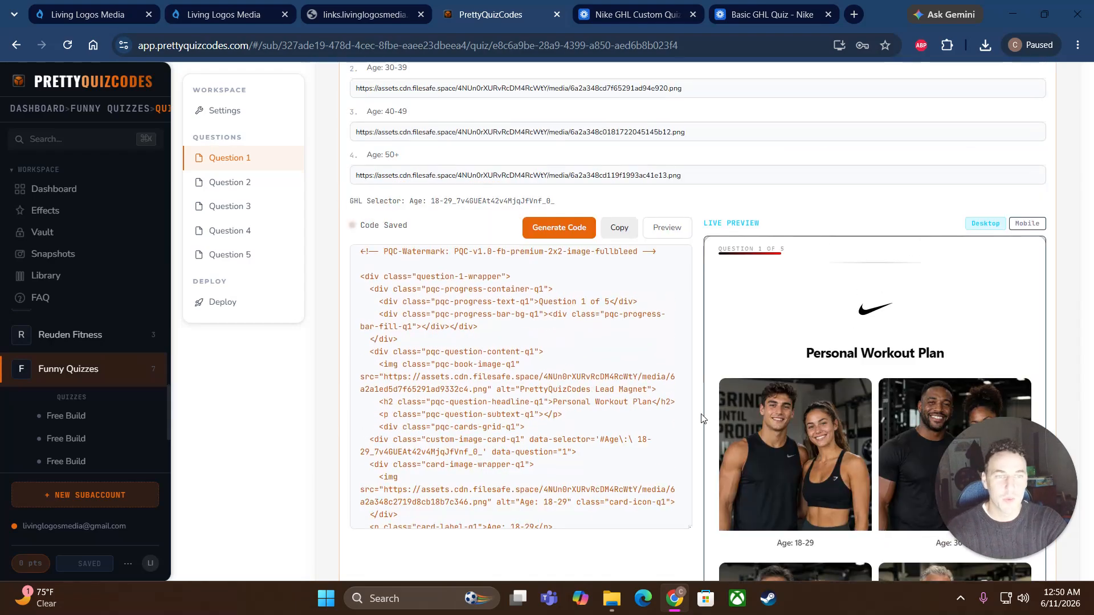
scroll(848, 371, up, 4)
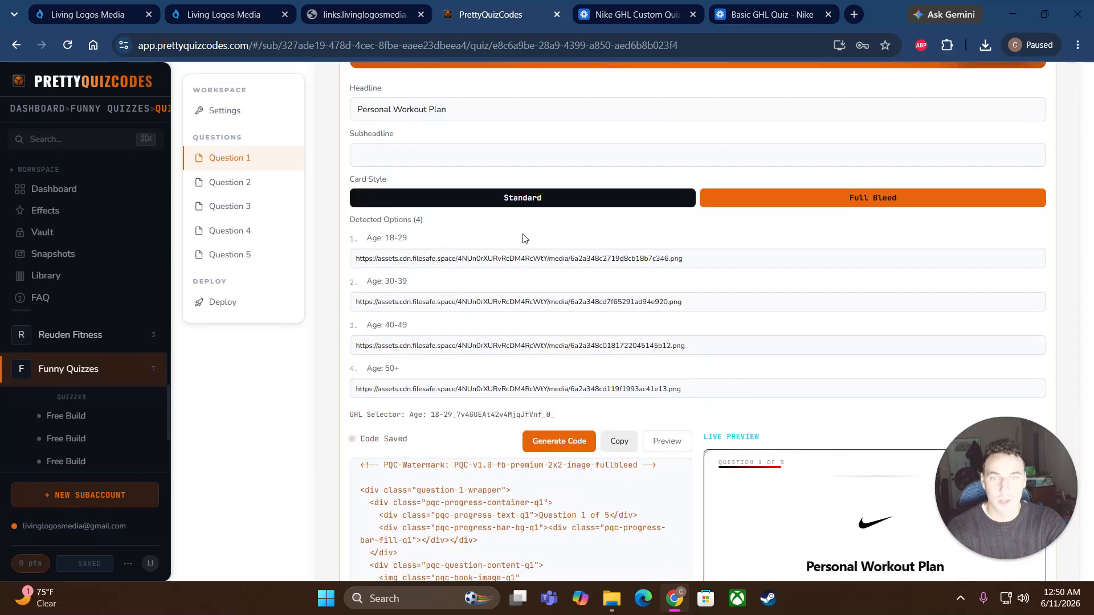
Step: Add the subheadline 'choose your age range.' to Question 1, then regenerate and copy its code
click(698, 155)
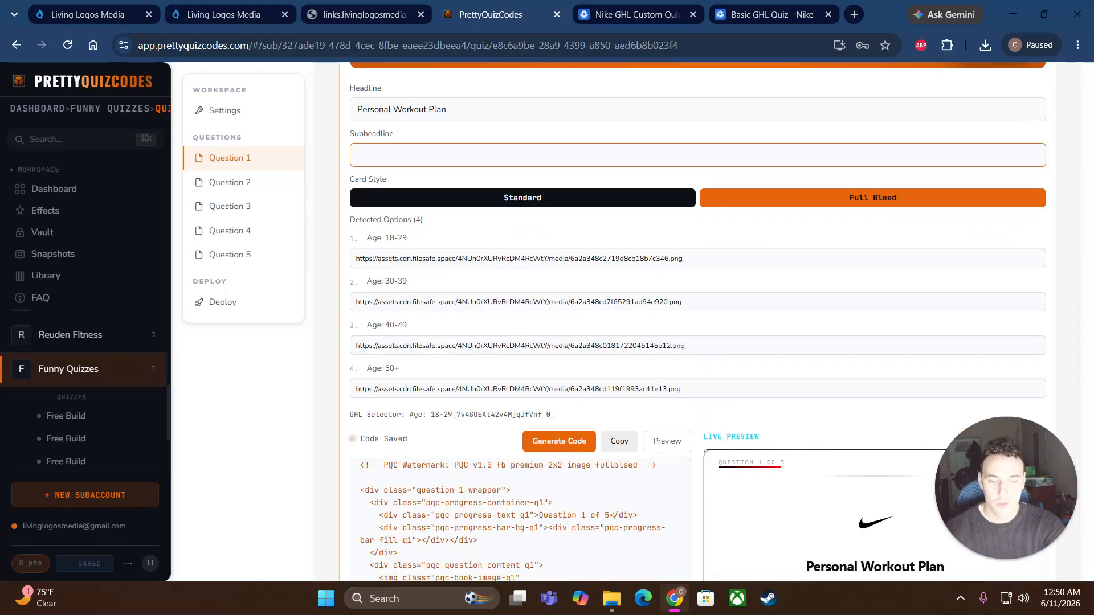
text(choose your a)
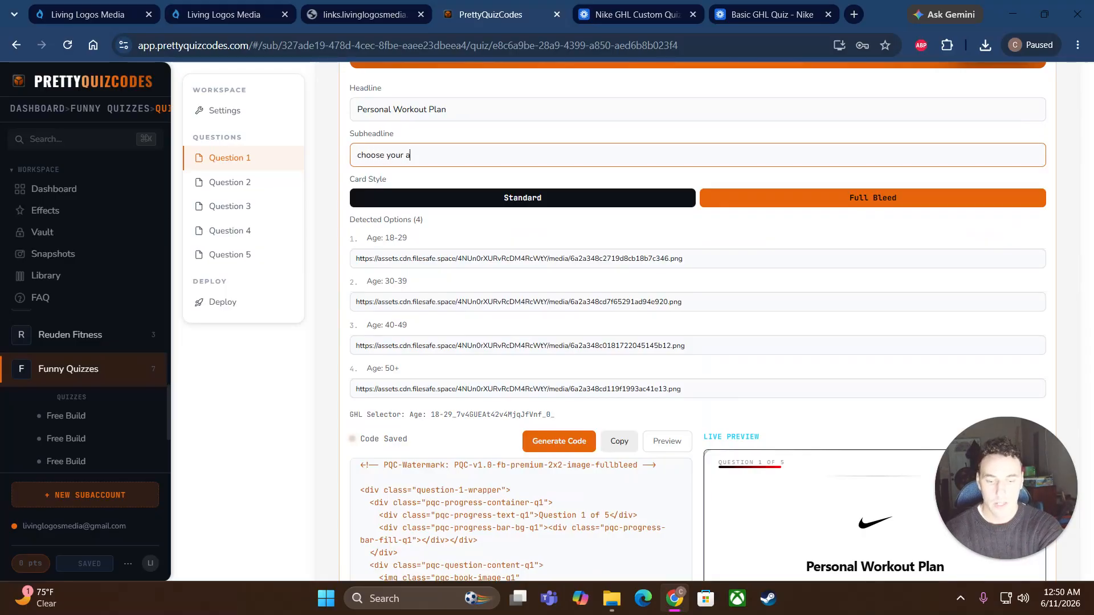
text(ge range.)
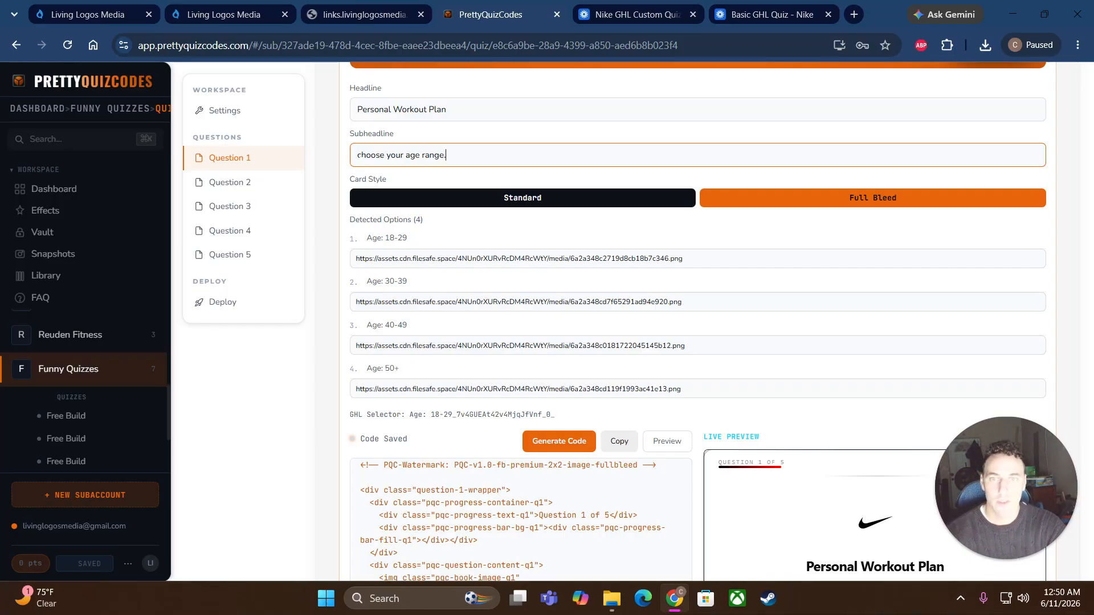
scroll(683, 320, down, 3)
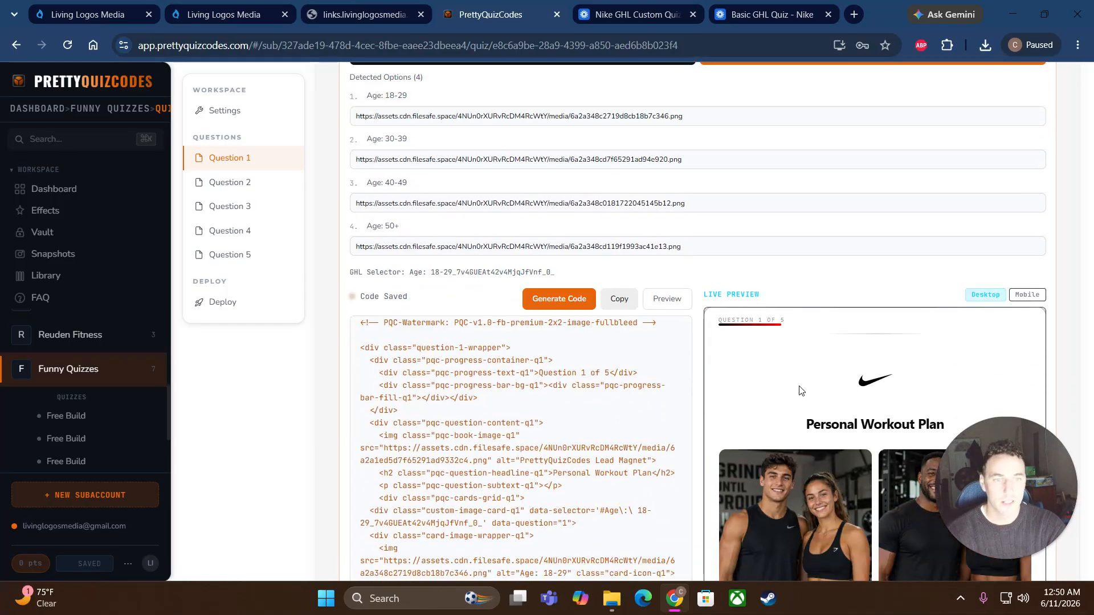
scroll(699, 313, up, 3)
scroll(723, 389, down, 3)
click(560, 304)
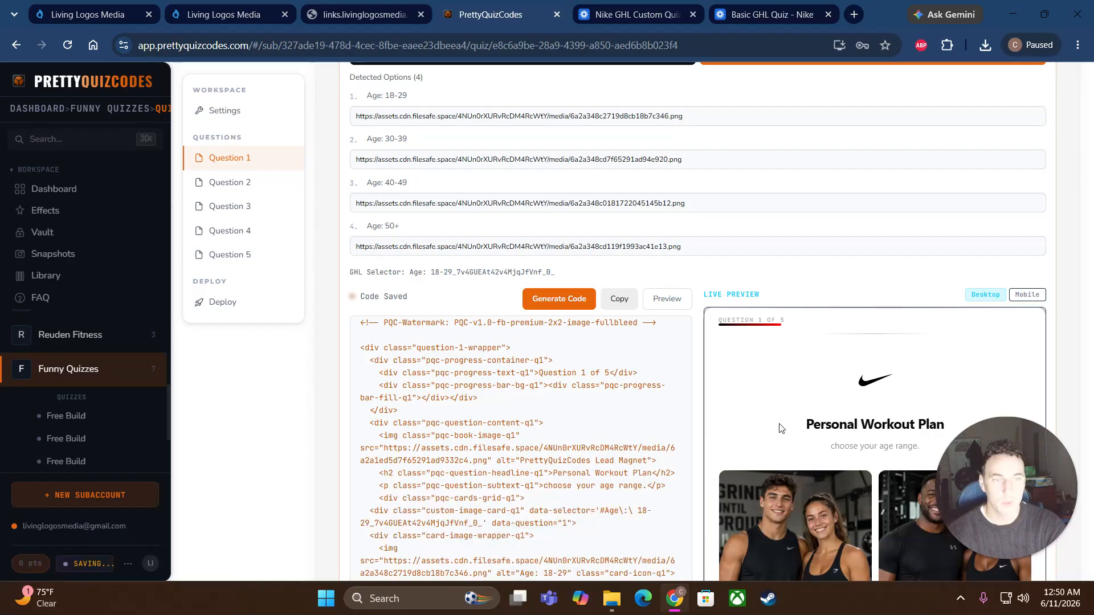
scroll(794, 427, down, 3)
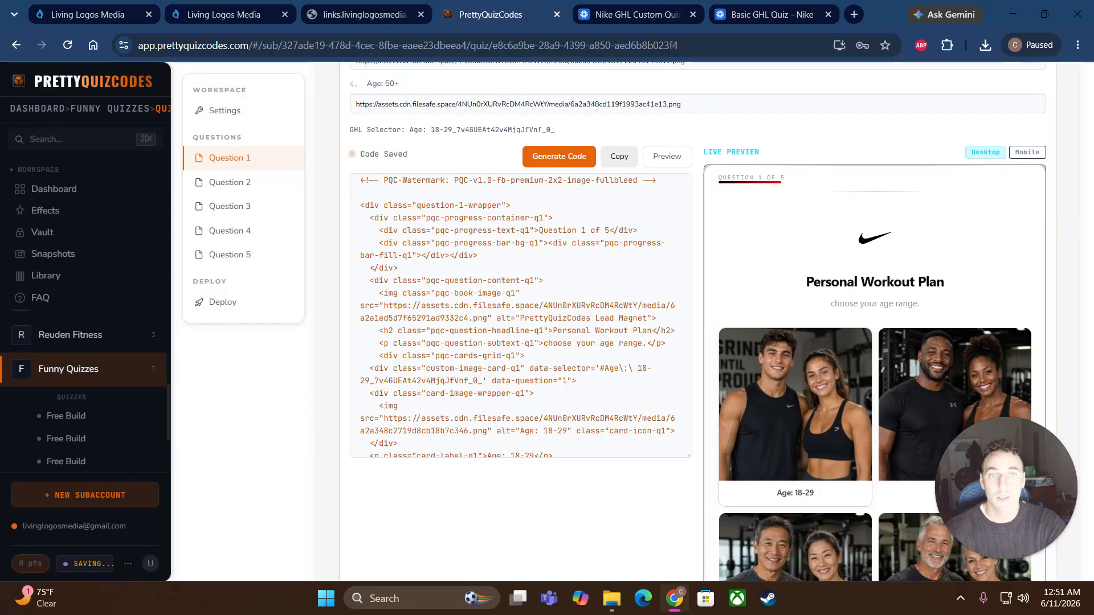
click(618, 156)
click(89, 14)
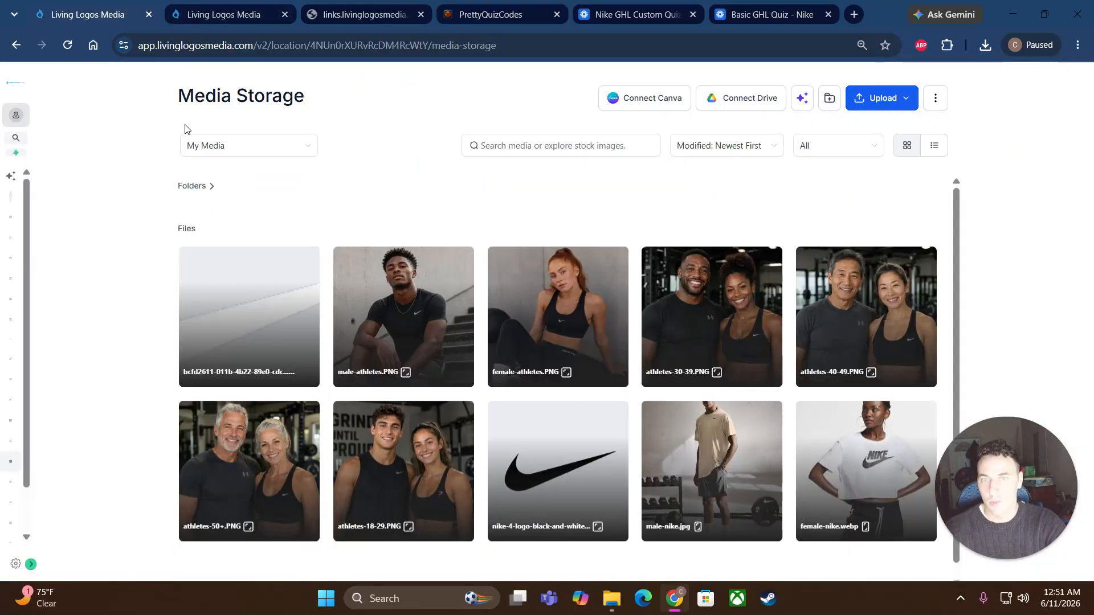
Step: Add a custom HTML block to quiz Page 1 and save the pasted Question 1 code in it
click(213, 15)
scroll(132, 416, down, 8)
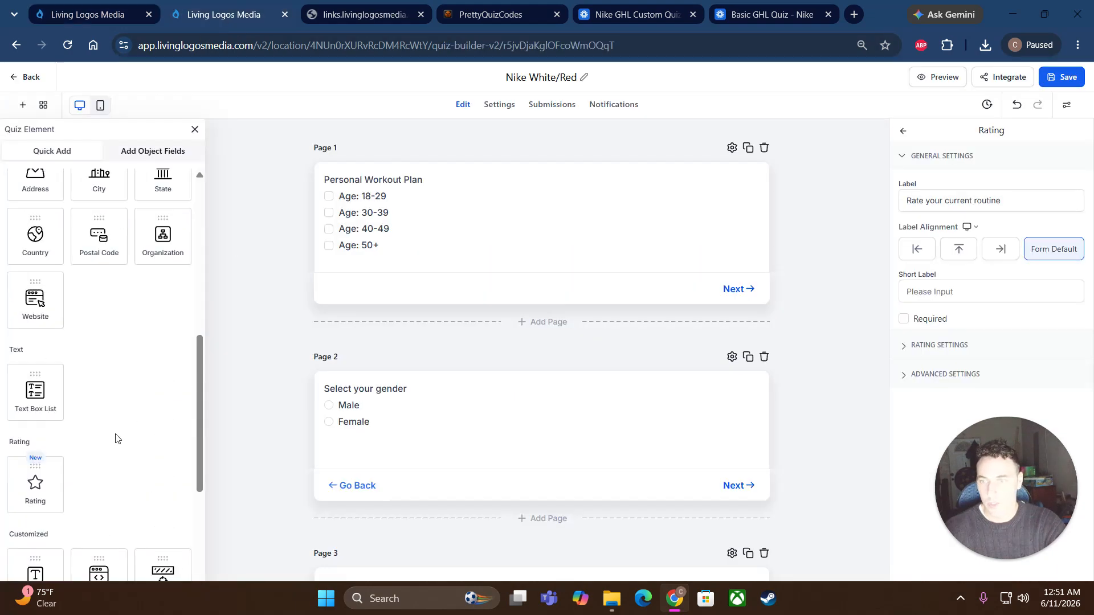
drag(93, 364, 381, 183)
click(951, 219)
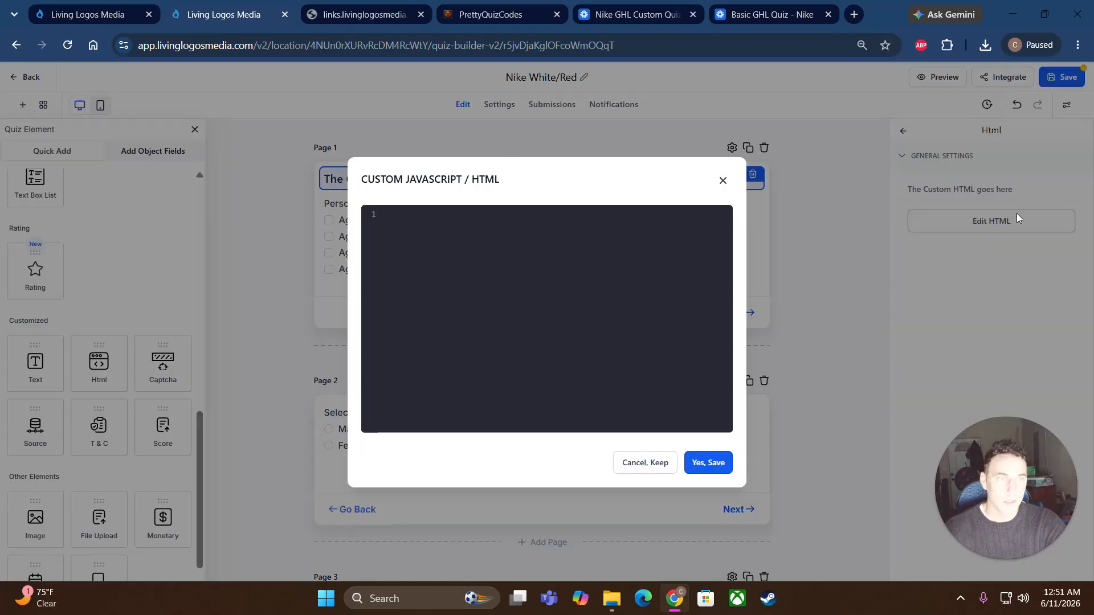
right_click(447, 229)
click(496, 370)
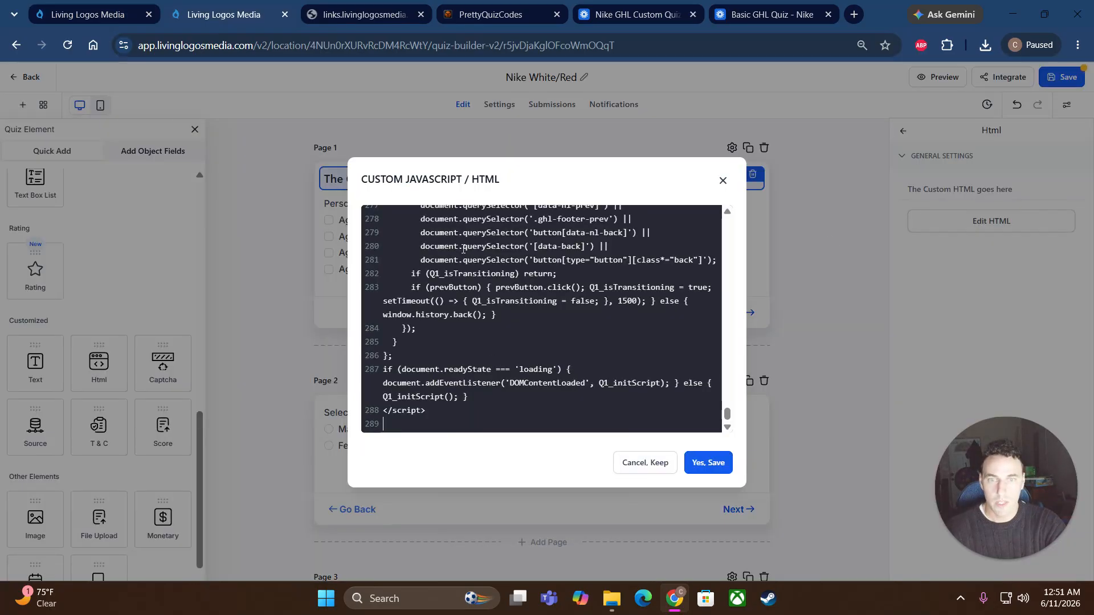
click(706, 465)
scroll(422, 342, down, 3)
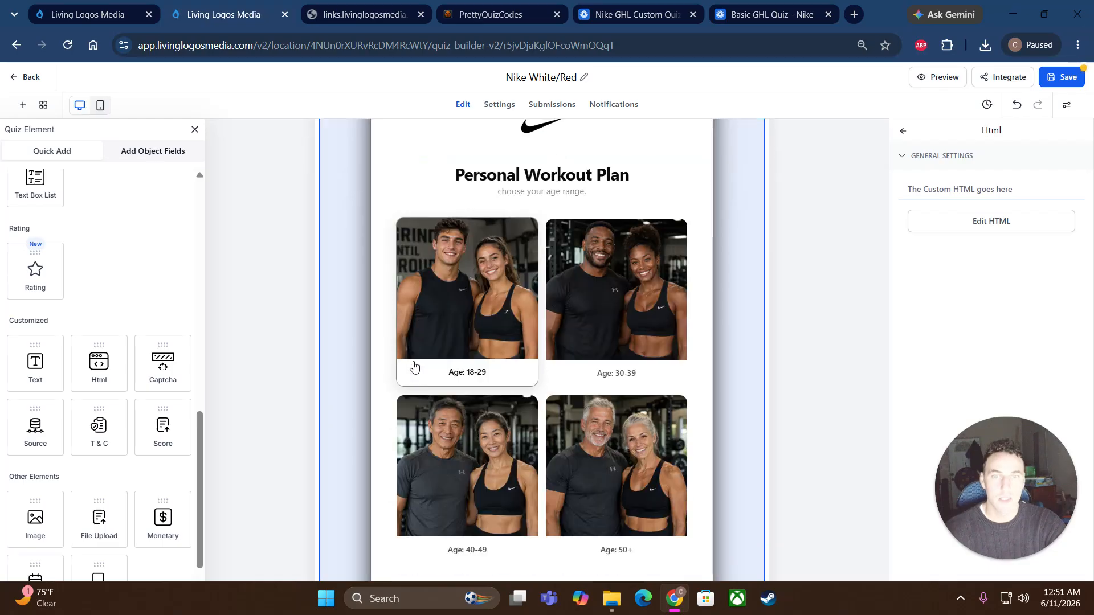
scroll(410, 336, down, 1)
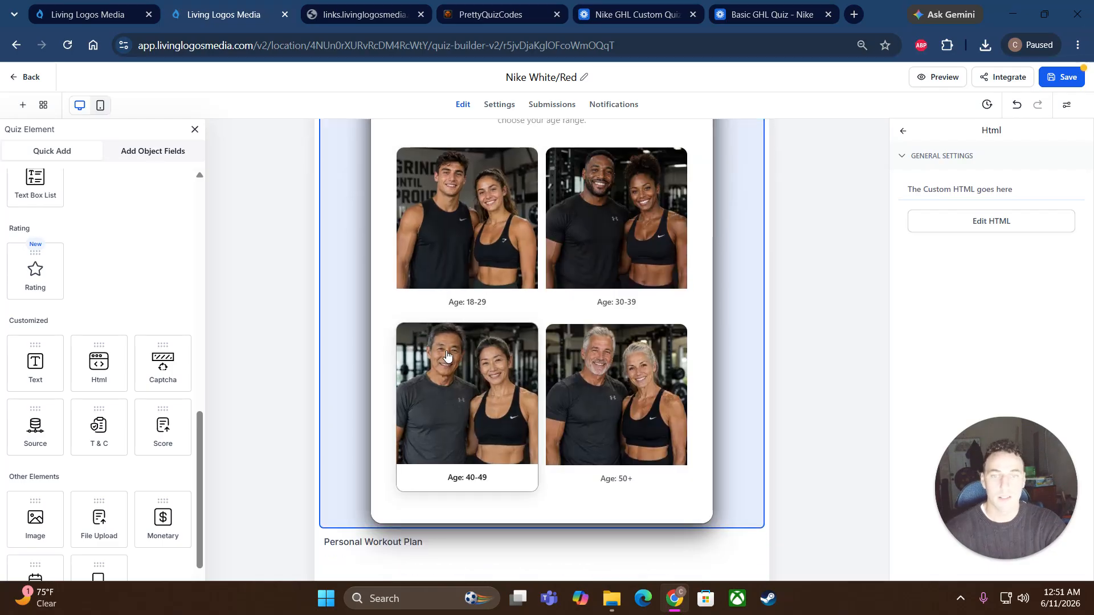
scroll(433, 350, down, 3)
scroll(598, 384, up, 5)
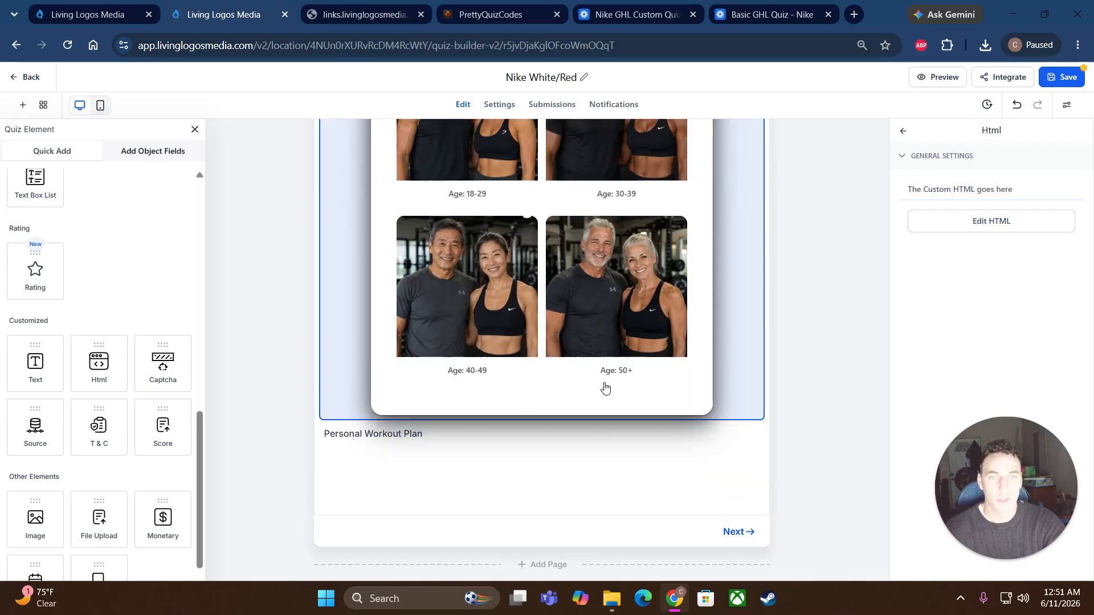
scroll(777, 335, down, 10)
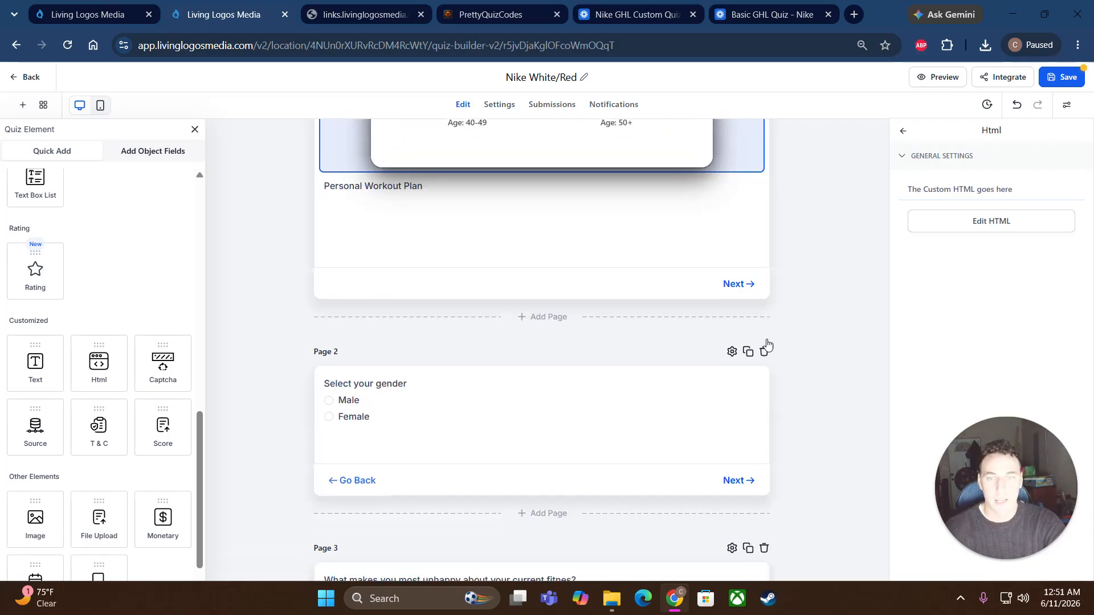
Step: In PrettyQuizCodes, collapse Personal Workout Plan and expand the Select your gender question
click(515, 14)
scroll(336, 300, up, 9)
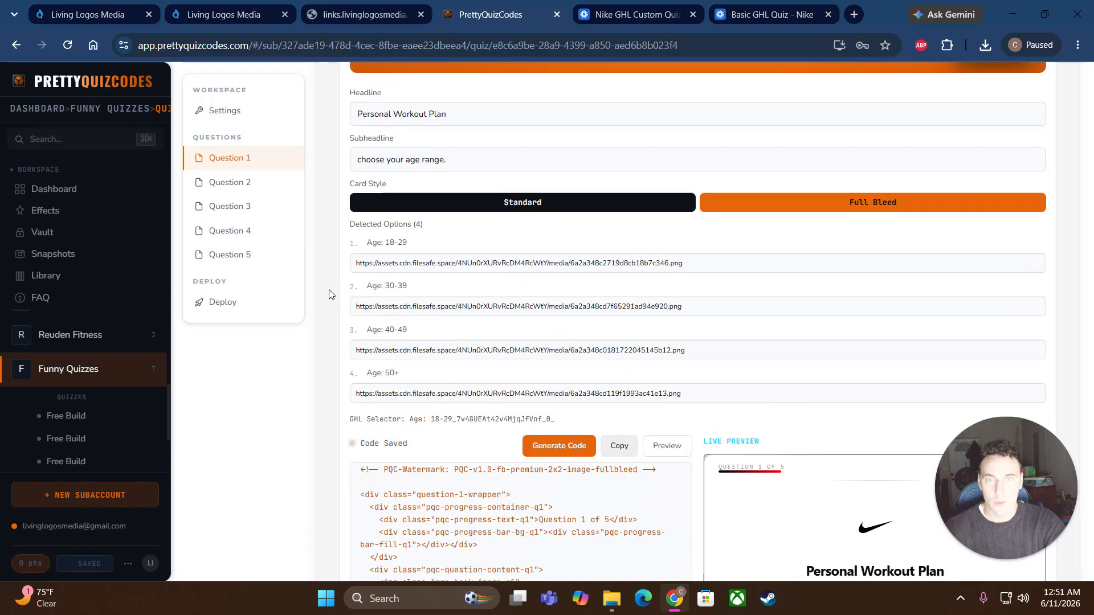
click(462, 209)
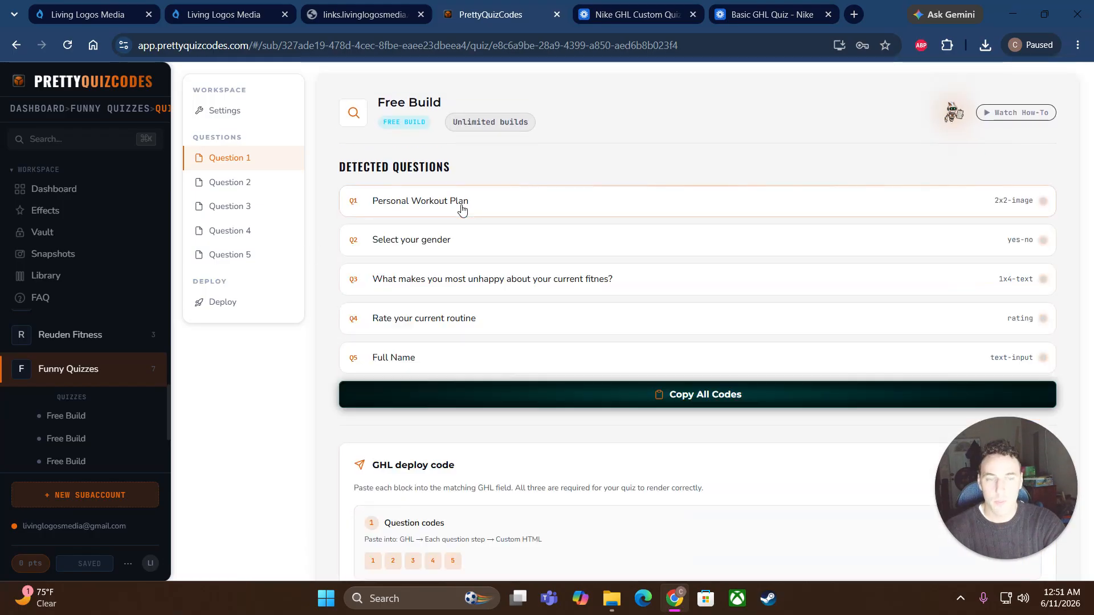
click(465, 239)
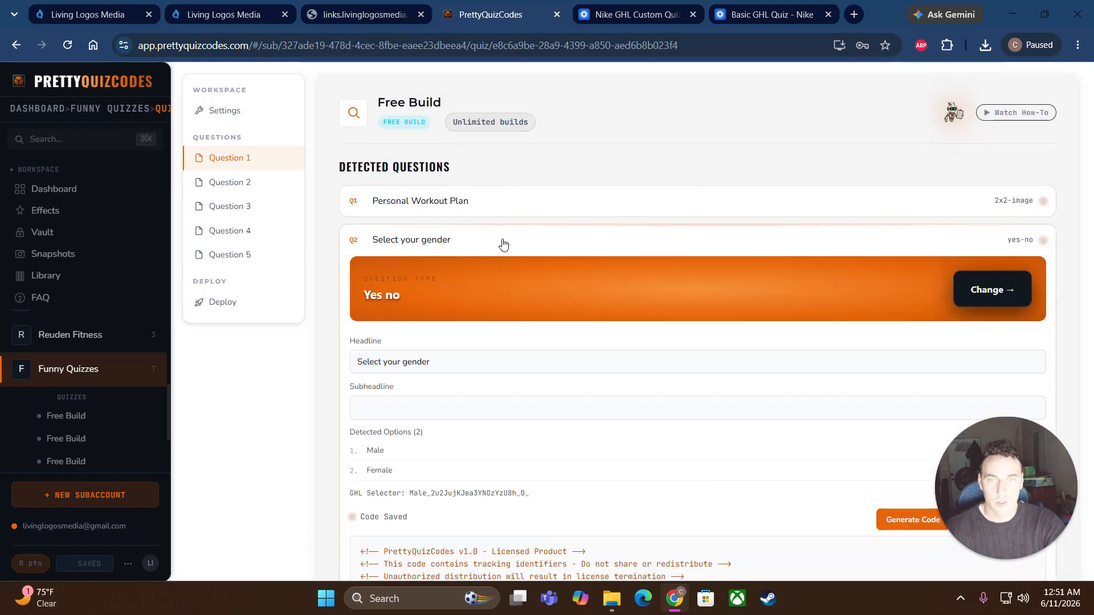
scroll(566, 283, down, 3)
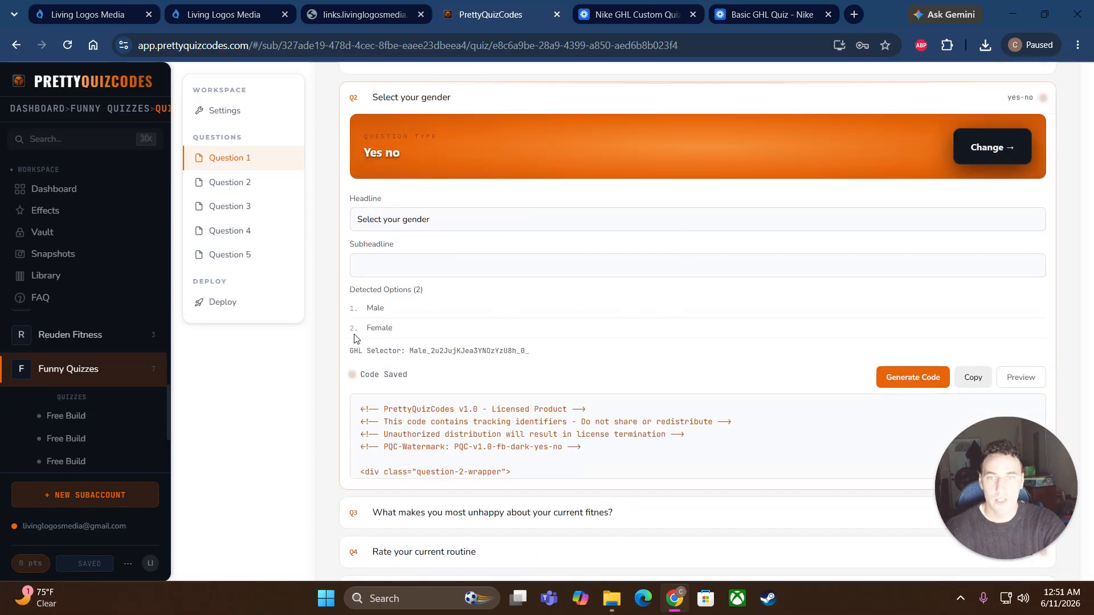
Step: Make Select your gender a 2x2 Image Grid question with Full Bleed cards and generate its code
click(555, 151)
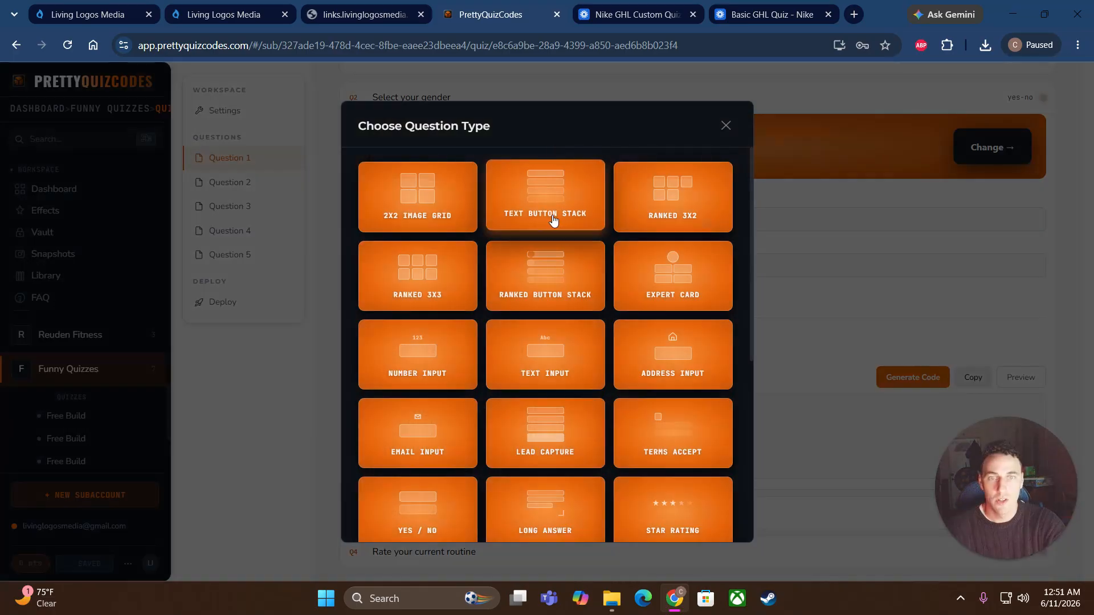
click(544, 206)
click(522, 166)
click(405, 204)
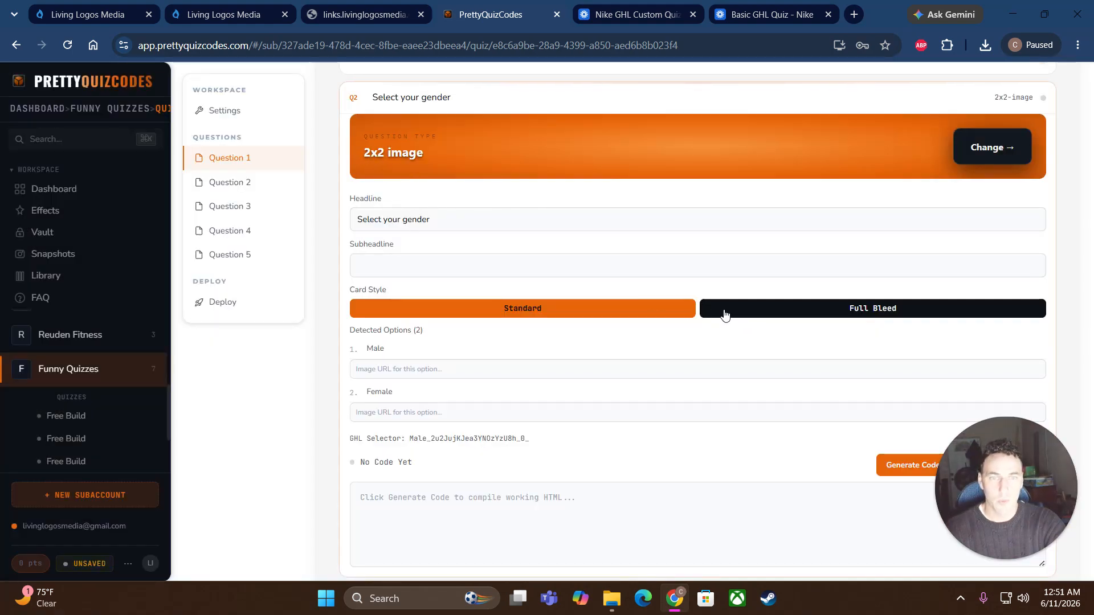
scroll(689, 439, down, 3)
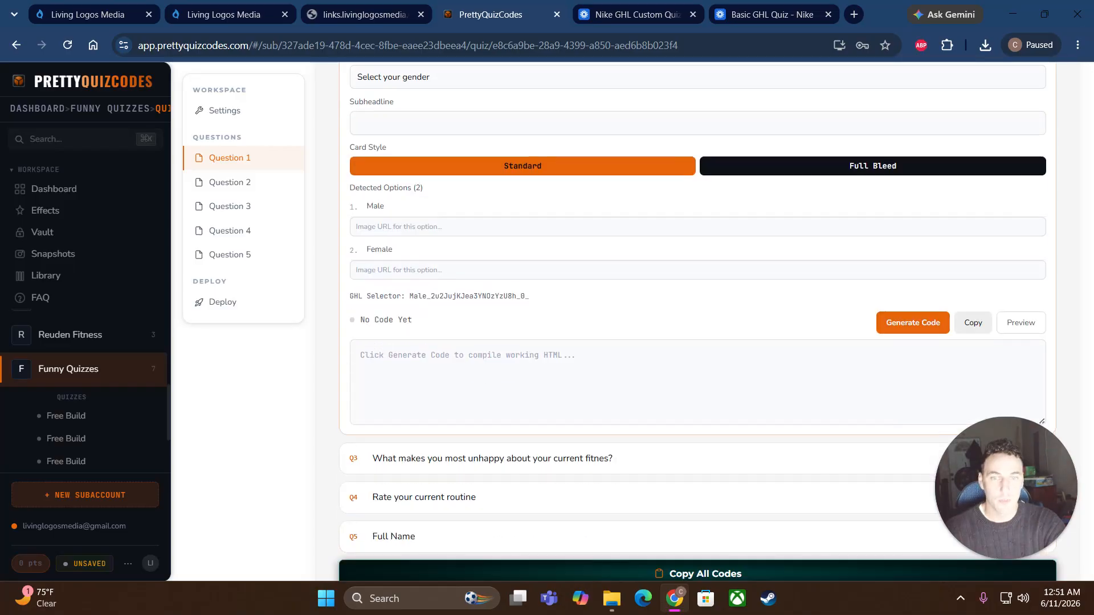
click(912, 323)
scroll(567, 239, up, 2)
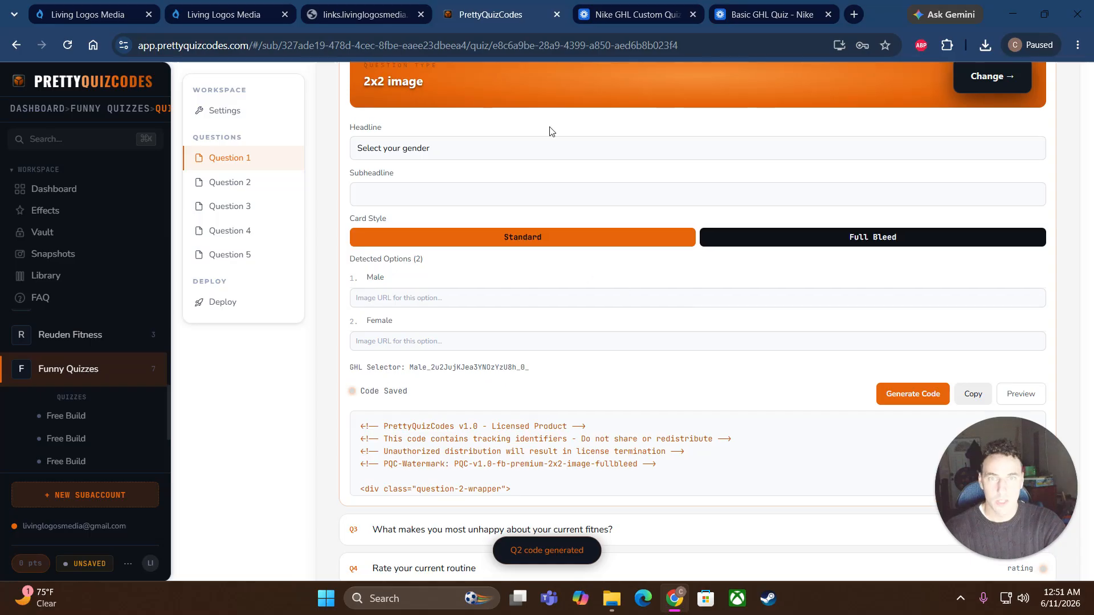
click(544, 91)
click(410, 208)
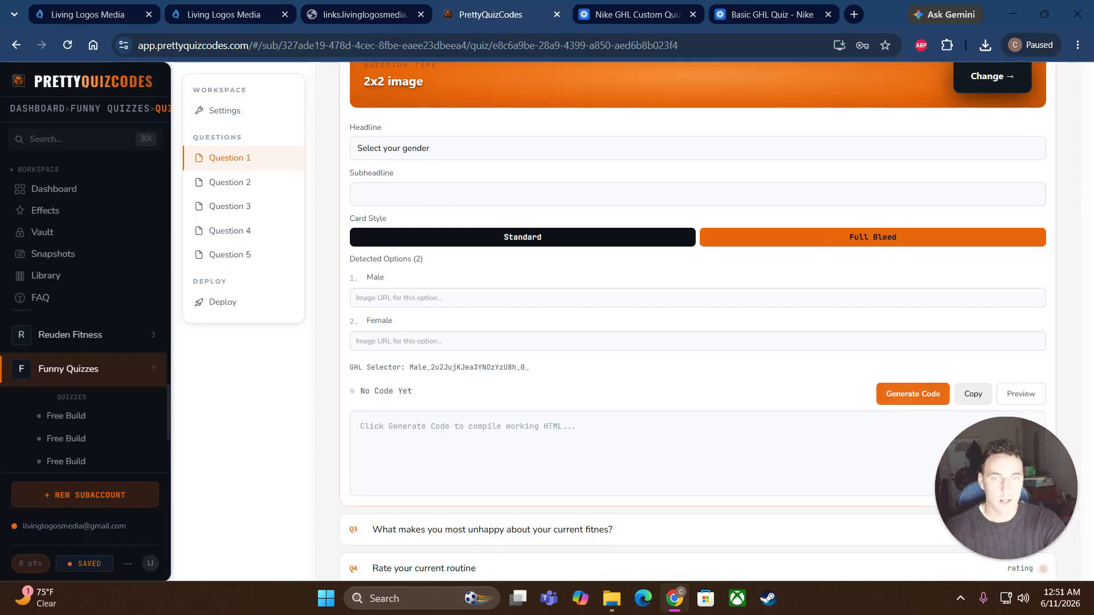
click(421, 298)
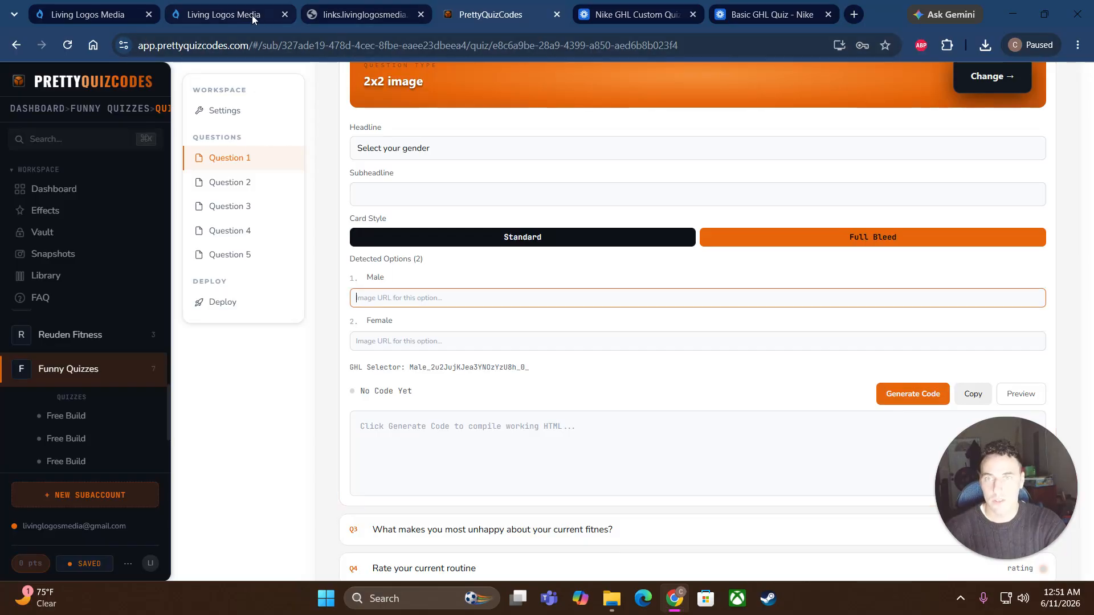
Step: Paste the male-athletes Media Storage image link into the Male Image URL field
click(89, 15)
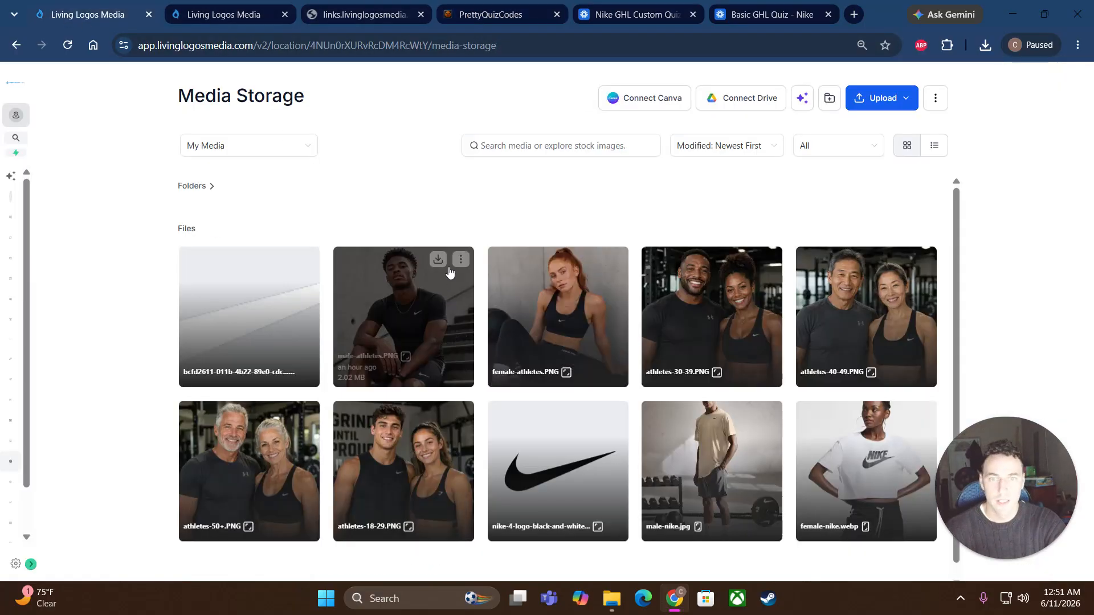
click(462, 260)
click(458, 340)
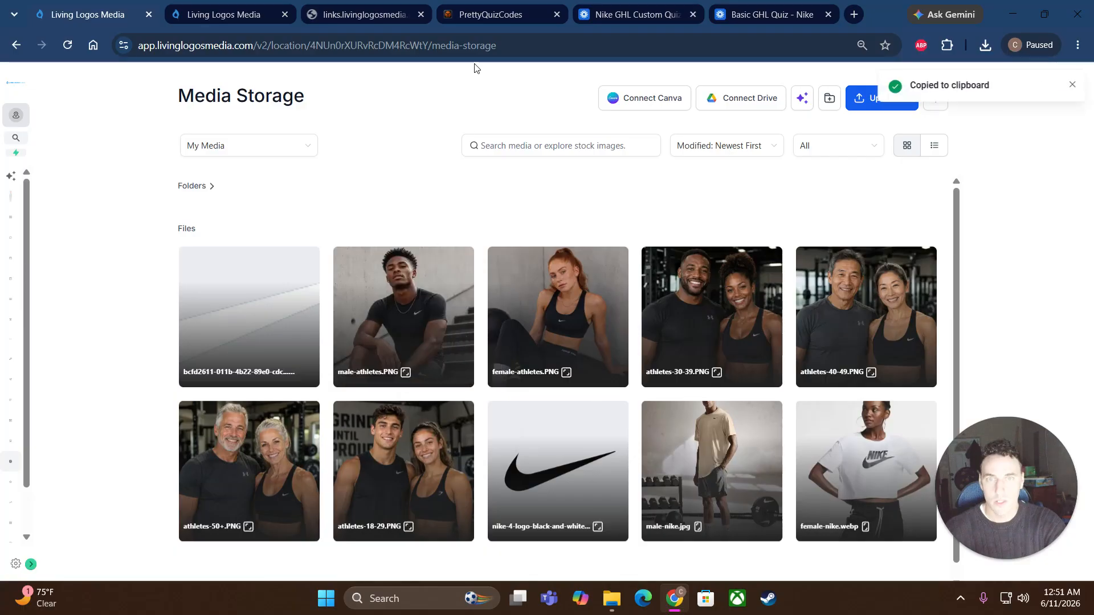
click(491, 14)
right_click(455, 296)
click(478, 418)
Step: Paste the female-athletes Media Storage image link into the Female Image URL field
click(385, 340)
click(89, 14)
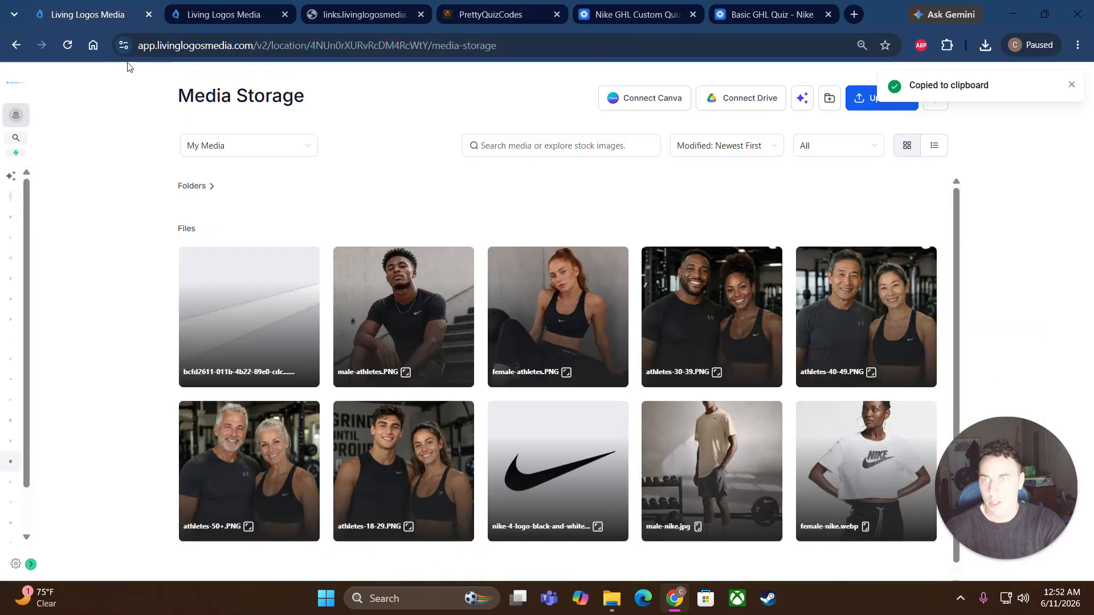
click(615, 259)
click(610, 340)
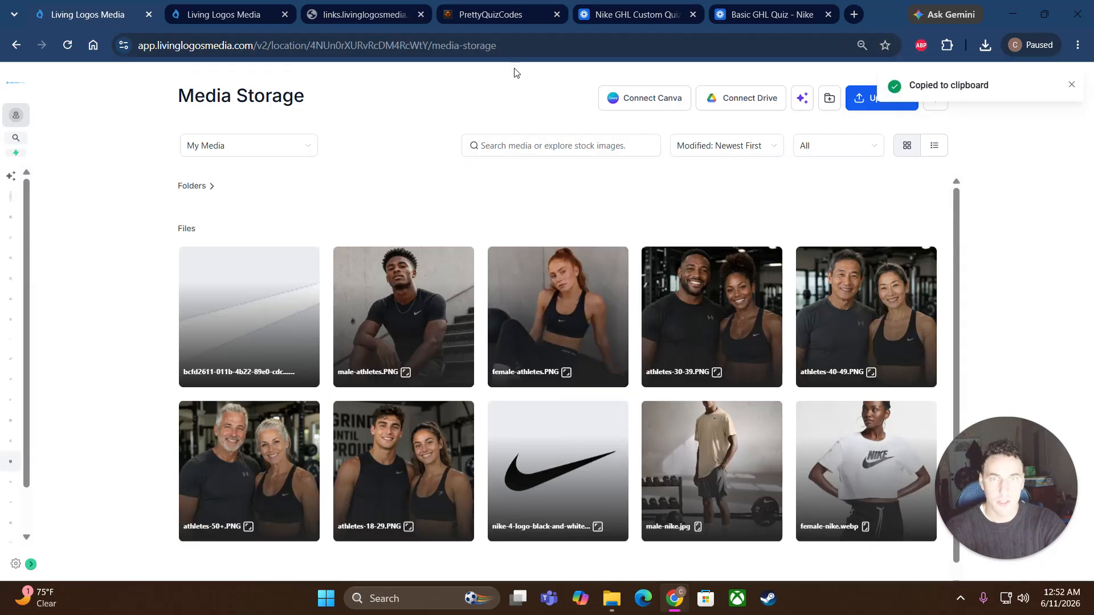
click(512, 17)
right_click(446, 341)
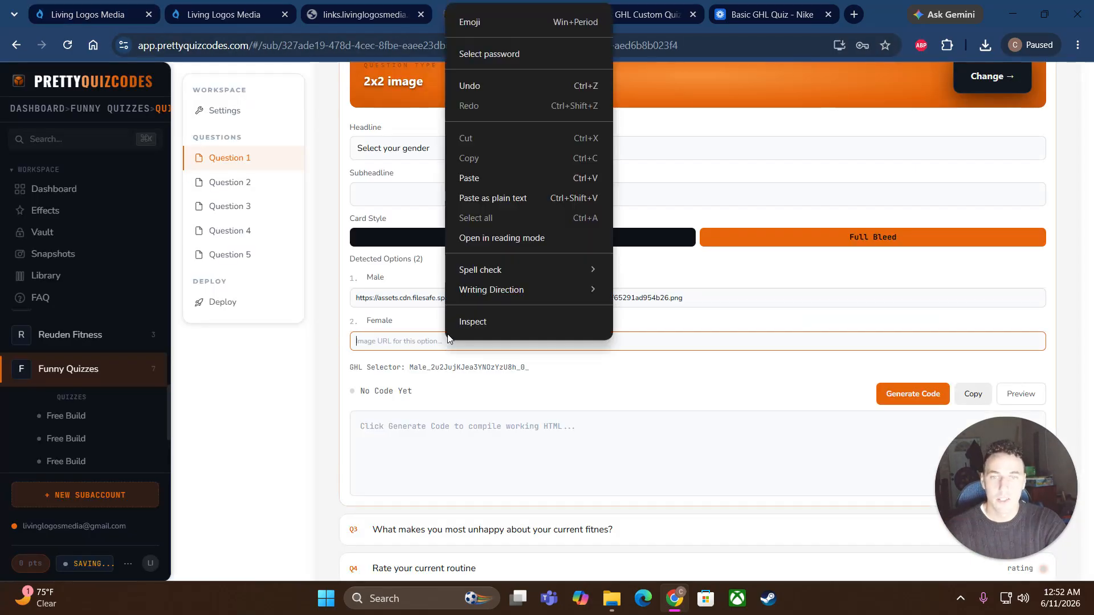
click(500, 178)
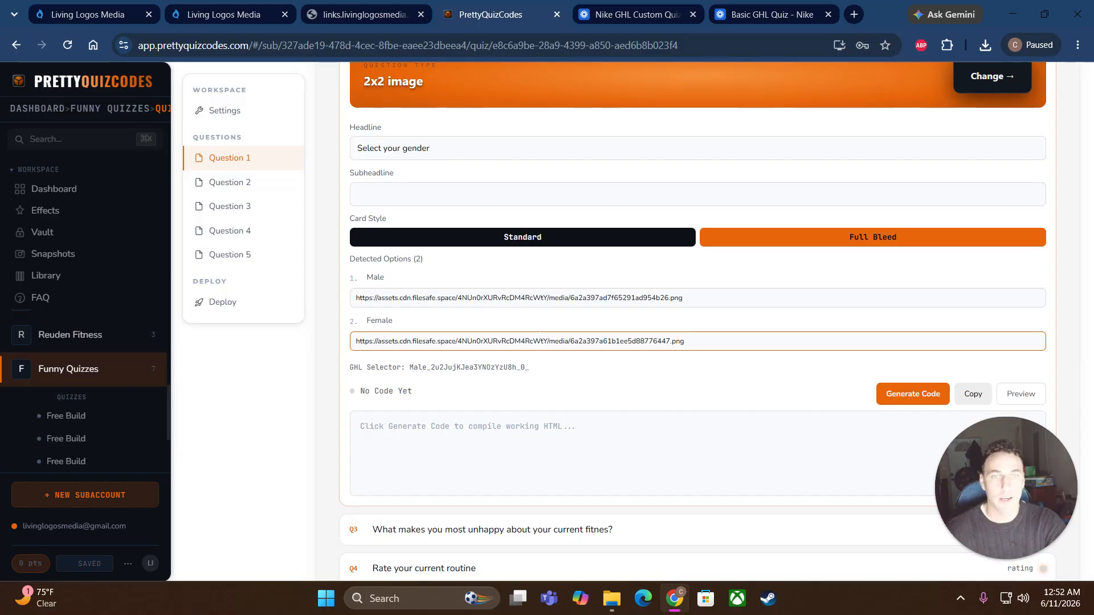
click(86, 14)
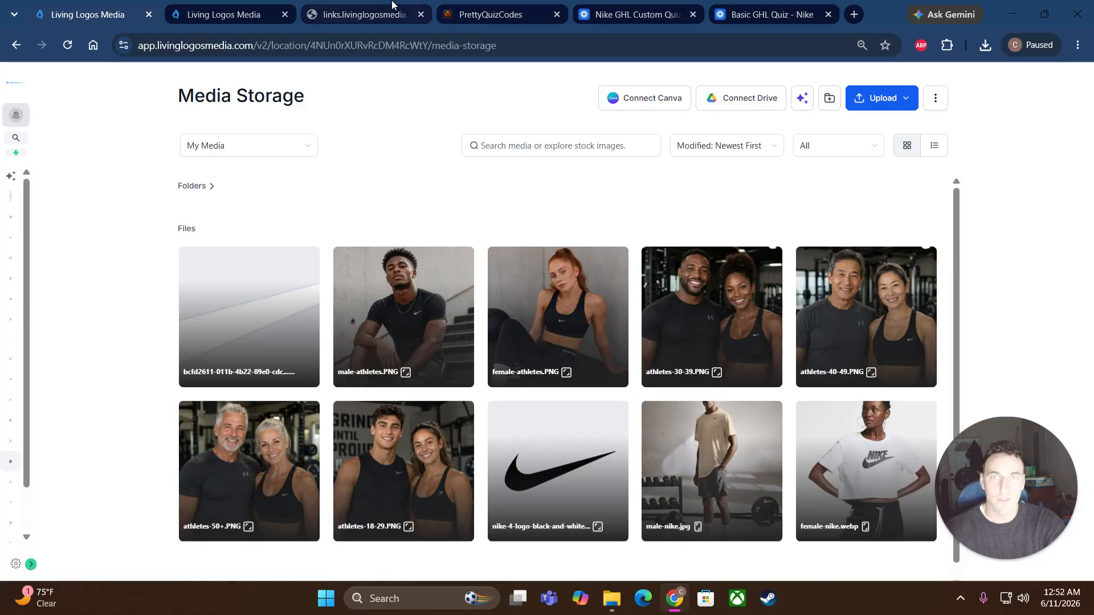
click(490, 15)
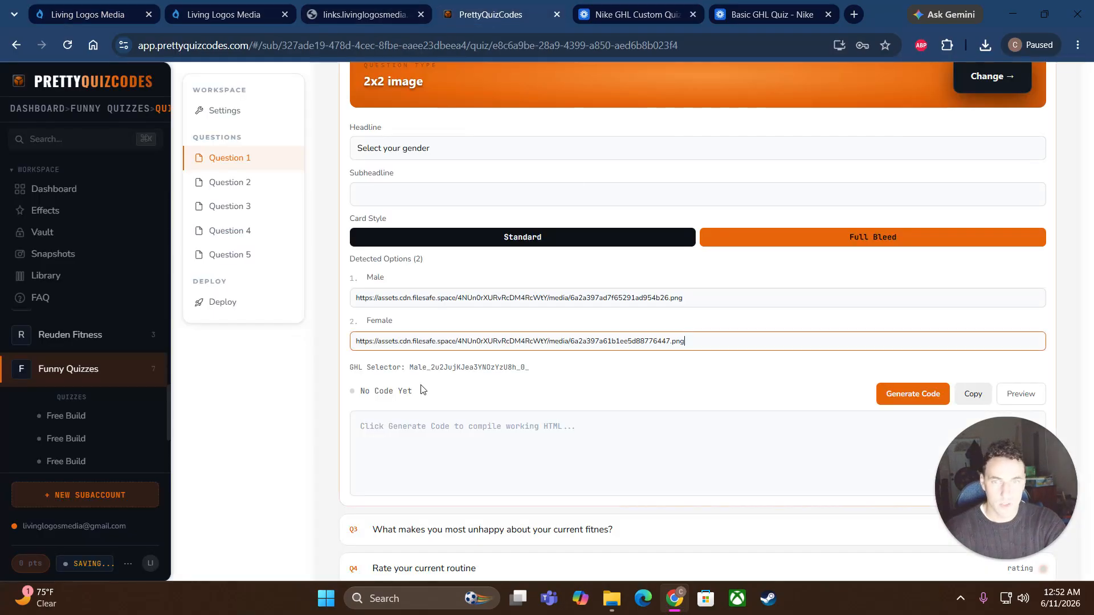
Step: Generate, preview and copy the gender question's code, then add an HTML block to quiz Page 2
click(912, 394)
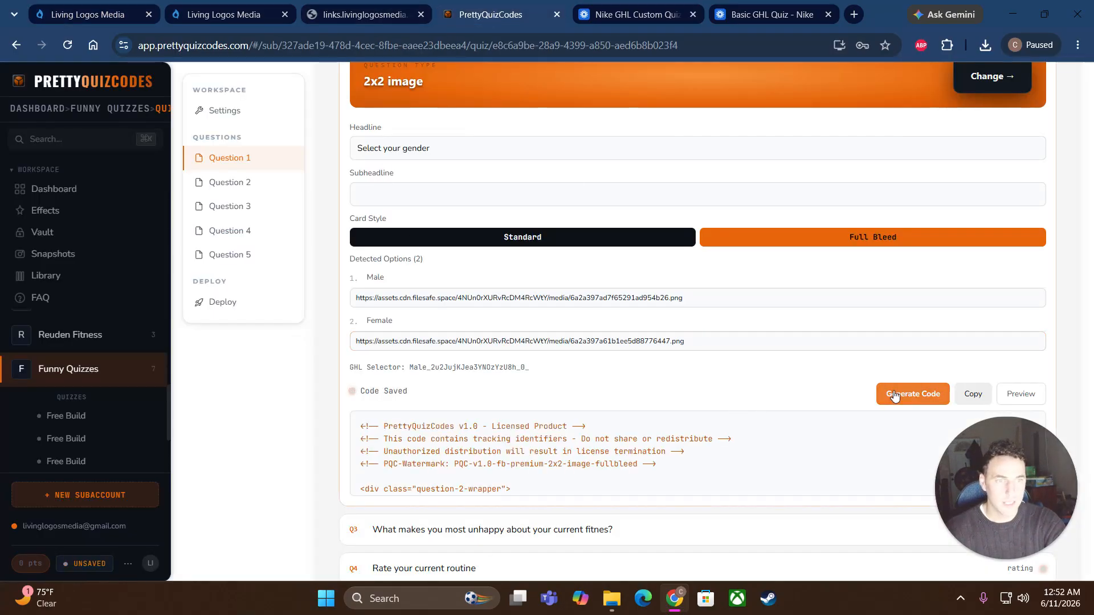
scroll(912, 394, down, 1)
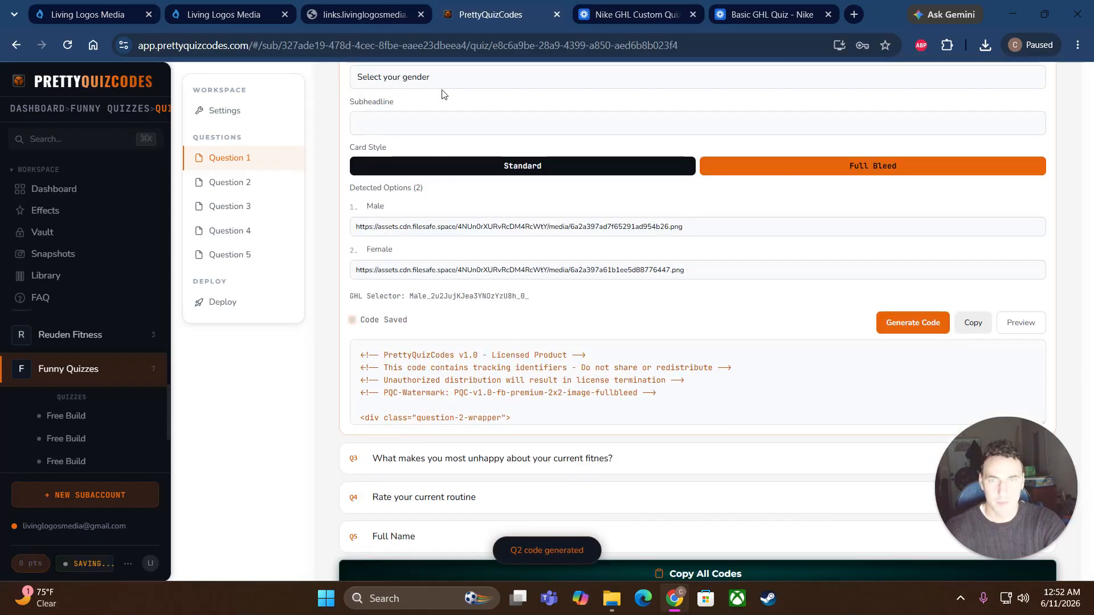
click(1020, 322)
scroll(808, 353, down, 2)
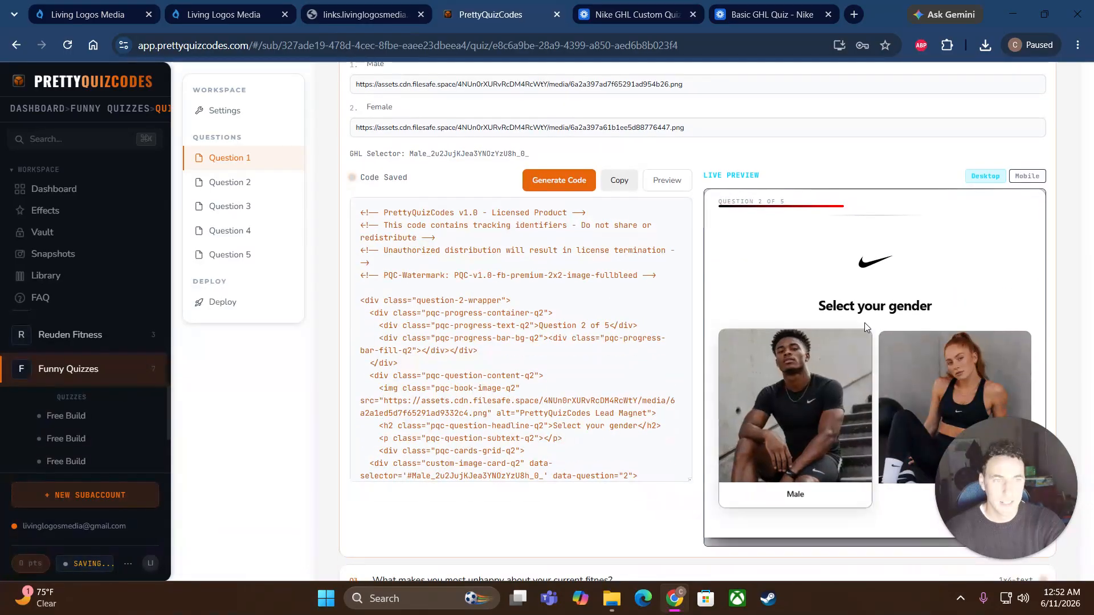
click(620, 184)
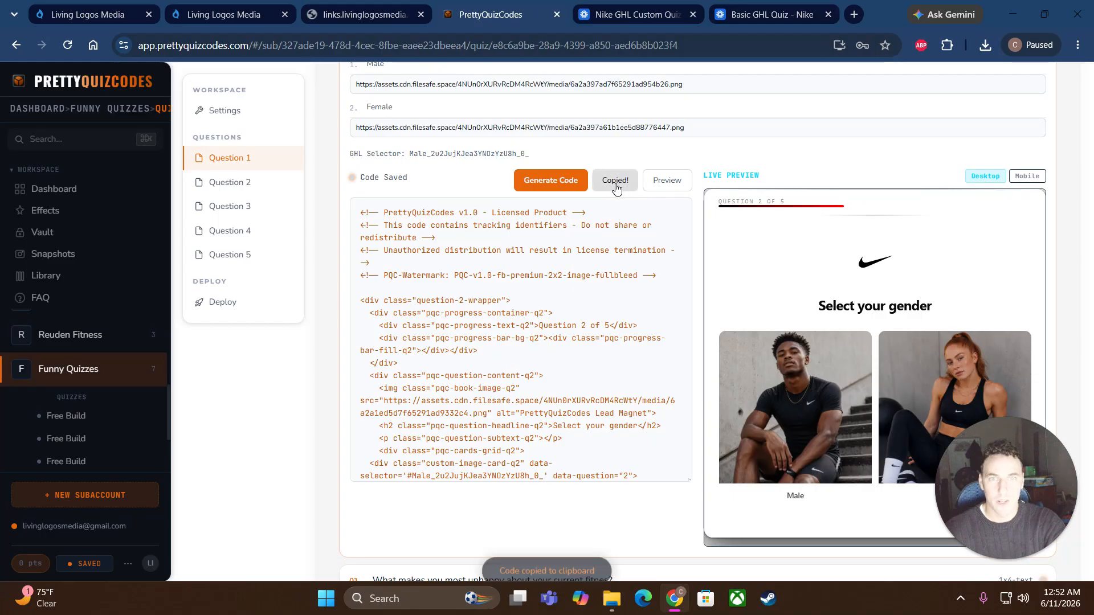
click(228, 15)
drag(106, 369, 382, 247)
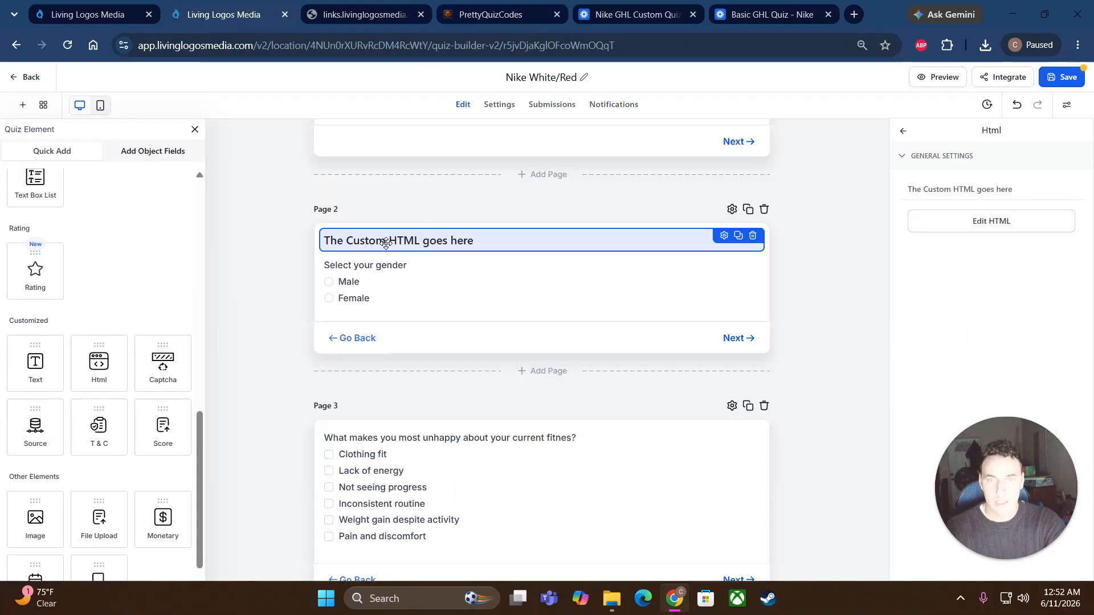
Step: Save the gender question code into Page 2's HTML block and add another HTML block to Page 3
click(920, 223)
right_click(443, 254)
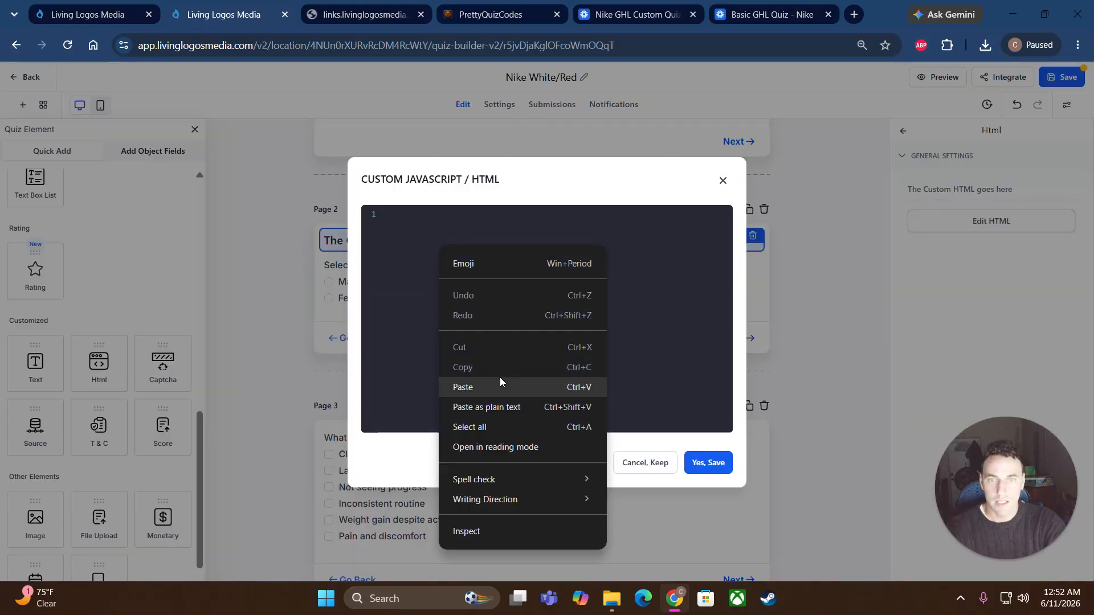
click(502, 387)
click(707, 463)
scroll(570, 379, down, 7)
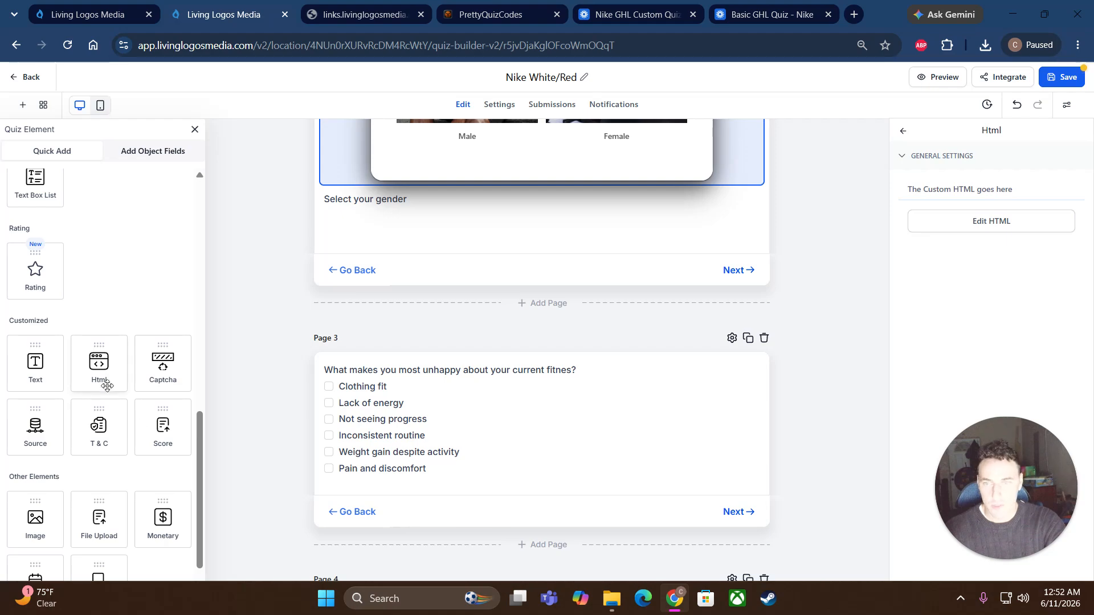
drag(95, 343, 418, 379)
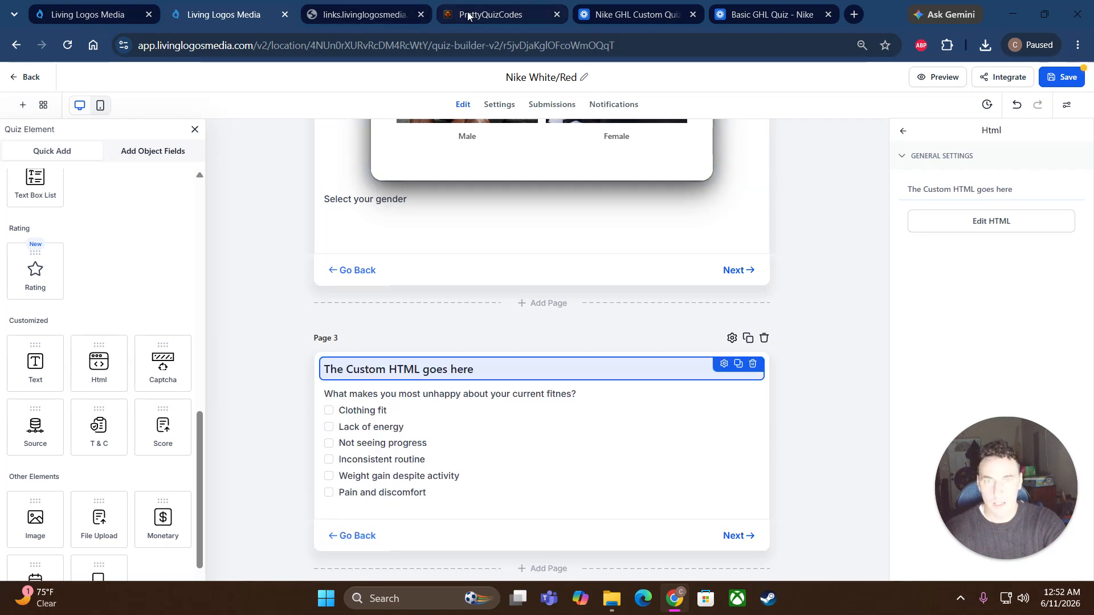
click(490, 14)
Step: Expand question 3, then generate and preview its HTML code in PrettyQuizCodes
scroll(327, 374, down, 5)
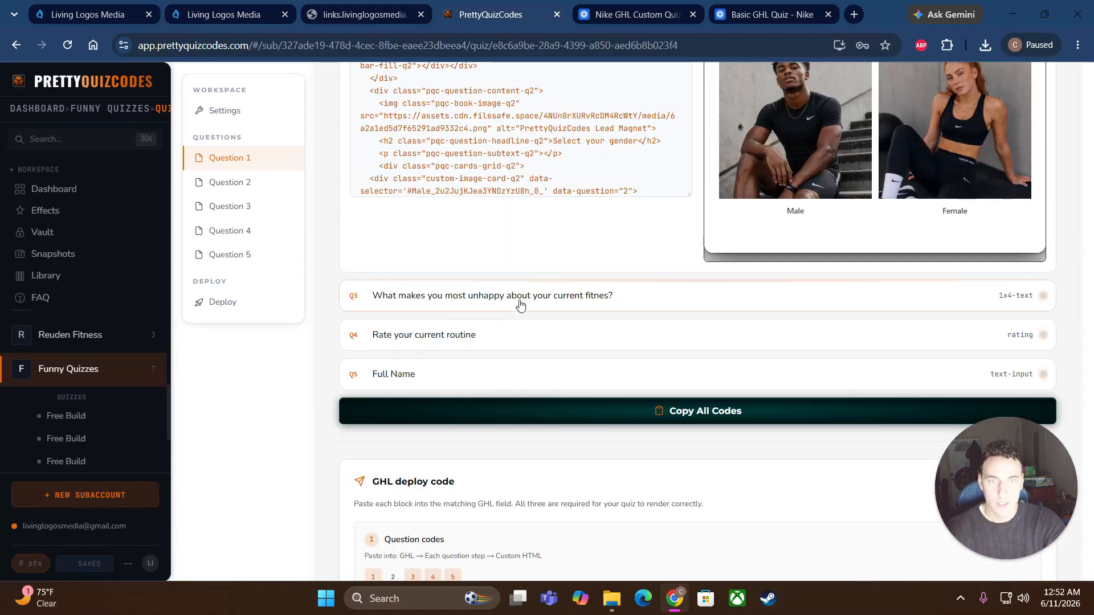
click(500, 311)
scroll(631, 280, up, 2)
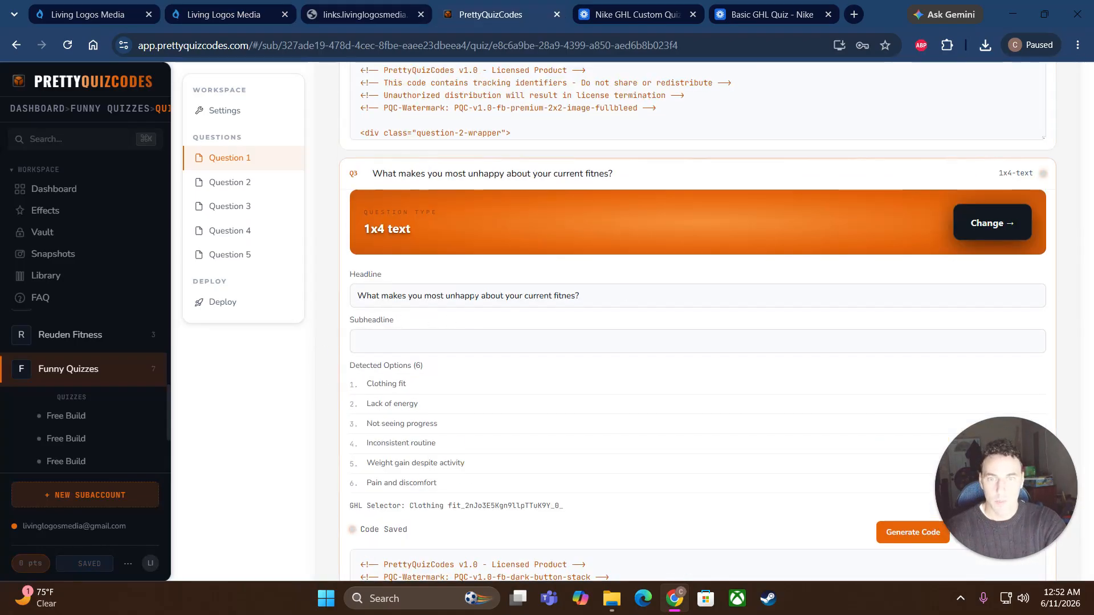
scroll(652, 317, down, 3)
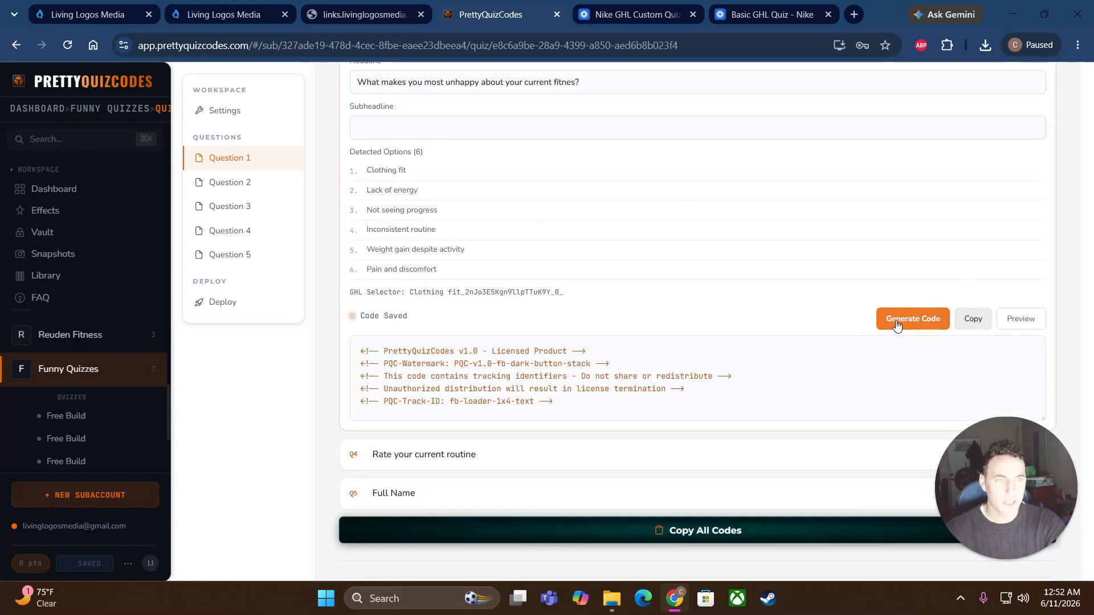
click(929, 320)
scroll(667, 305, up, 3)
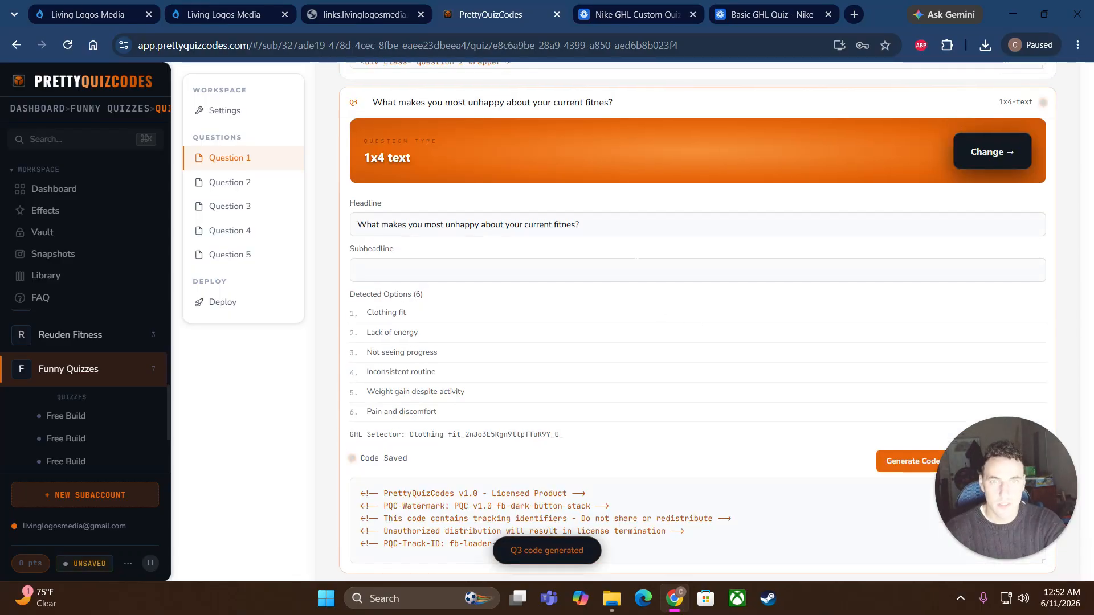
scroll(789, 351, down, 3)
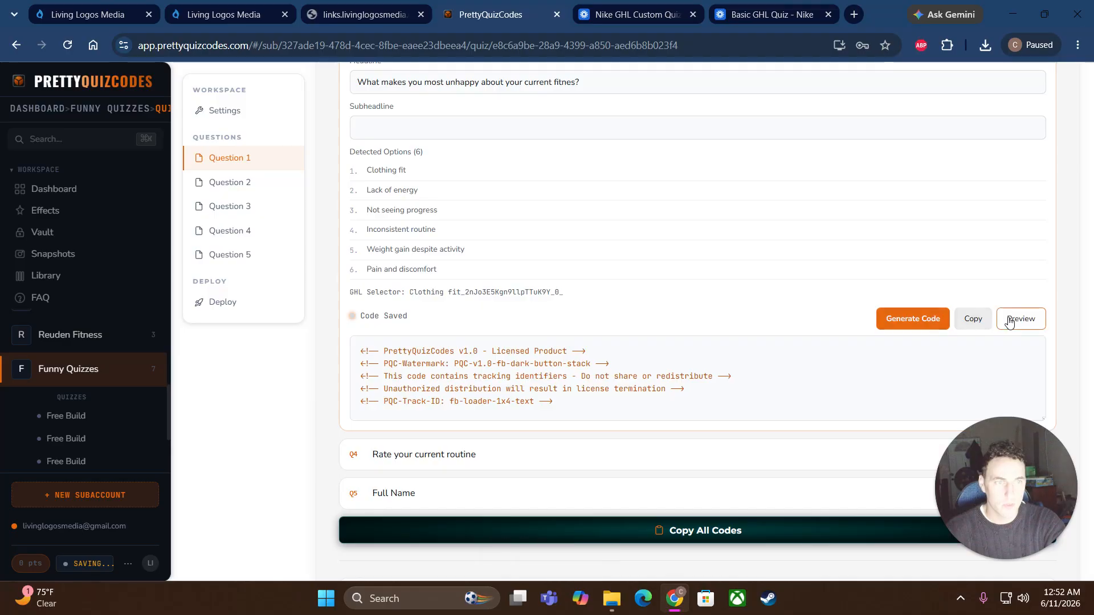
click(945, 251)
Step: Copy the question 3 code and go back to the Nike White/Red quiz builder
scroll(799, 308, down, 4)
scroll(856, 268, down, 5)
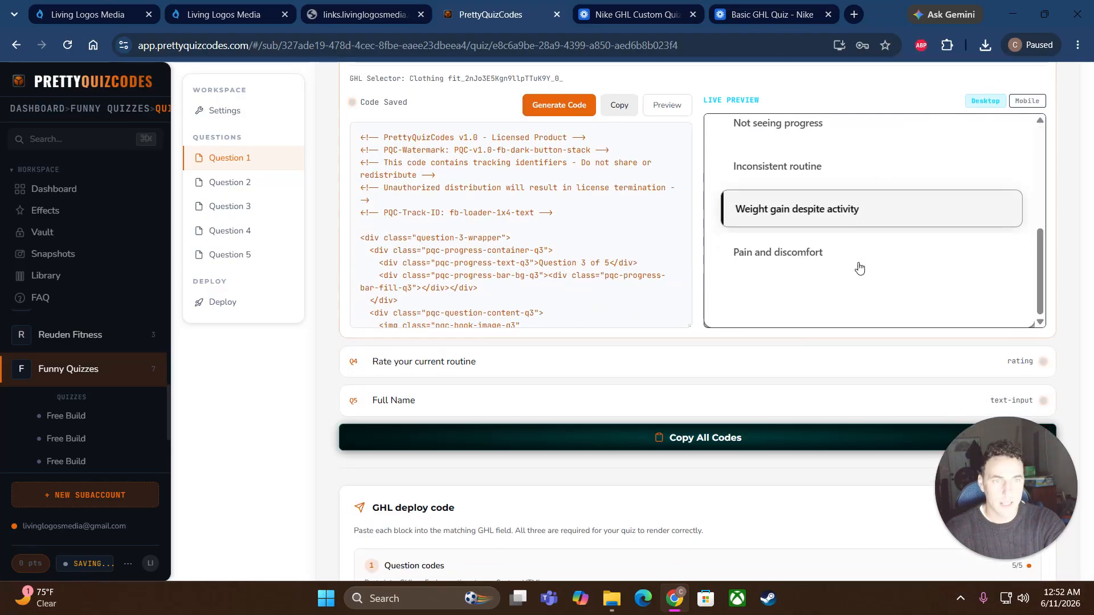
scroll(767, 224, up, 6)
click(618, 106)
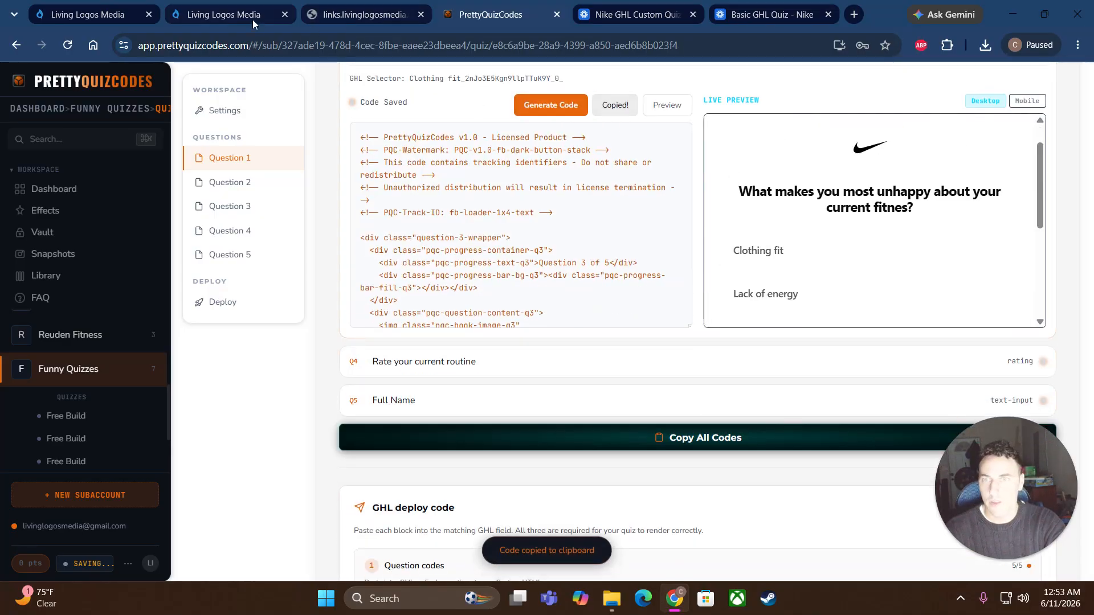
click(226, 16)
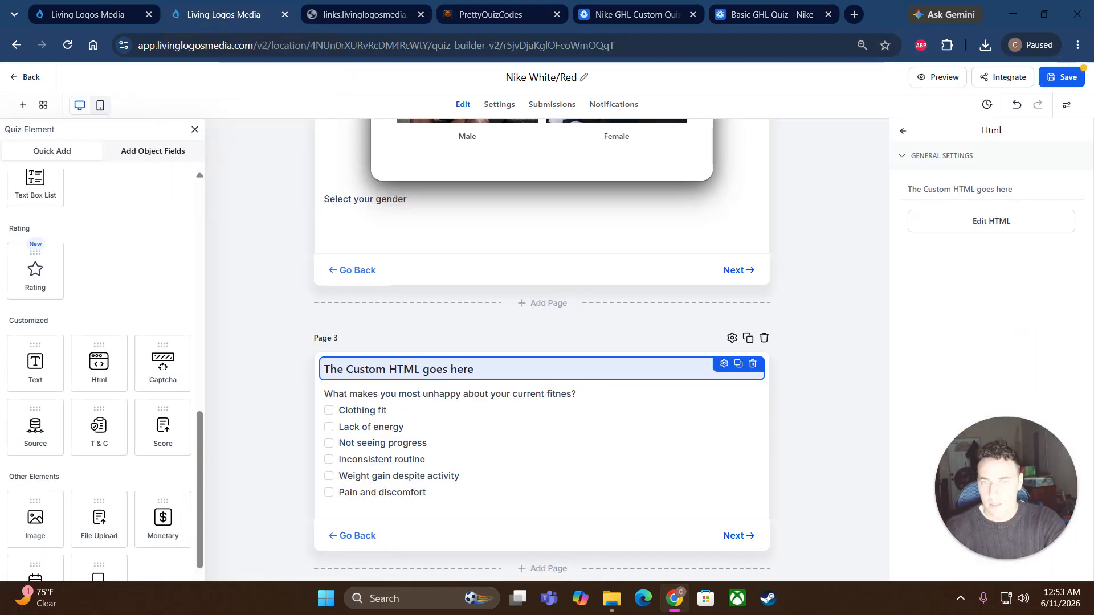
Step: Paste the question 3 code into Page 3's custom HTML block and save it
click(991, 221)
right_click(462, 238)
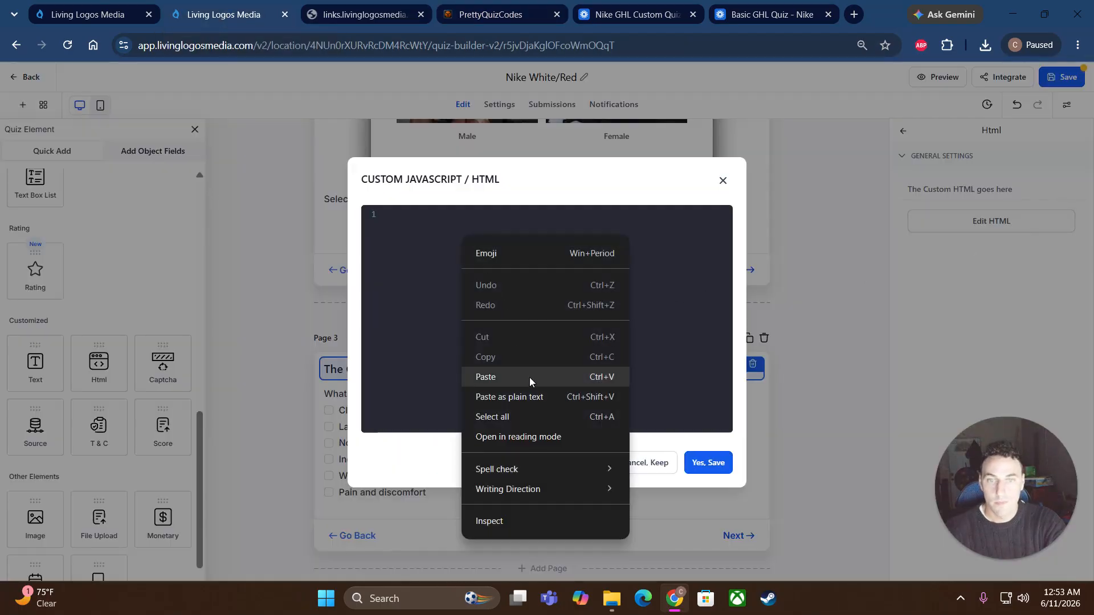
click(490, 377)
click(708, 463)
Step: Add a custom HTML block to Page 4 above the rating and open its code editor
scroll(420, 416, down, 10)
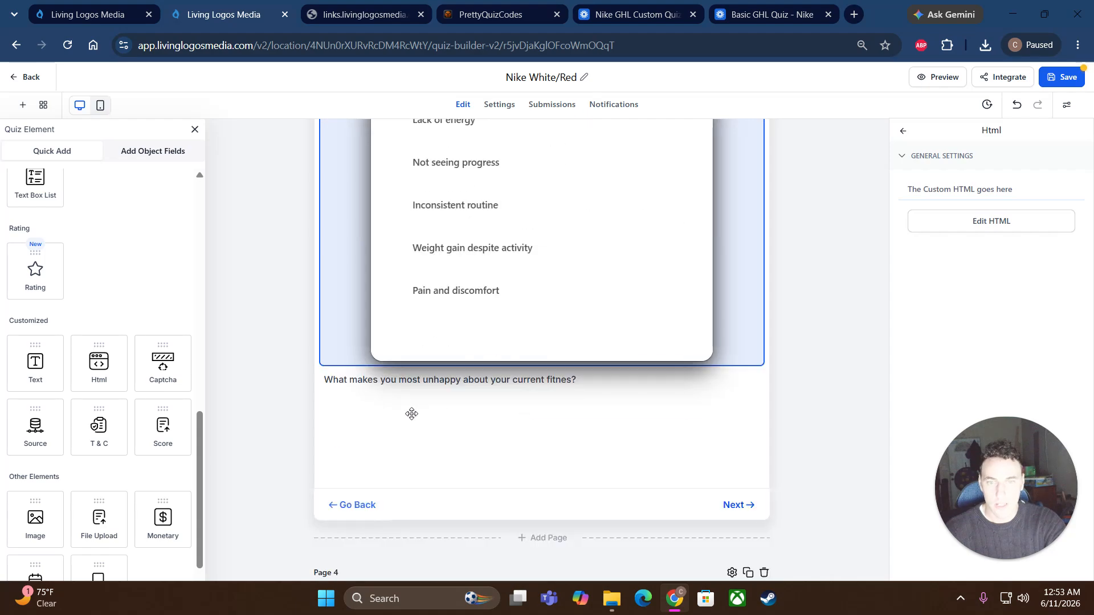
drag(104, 385, 365, 332)
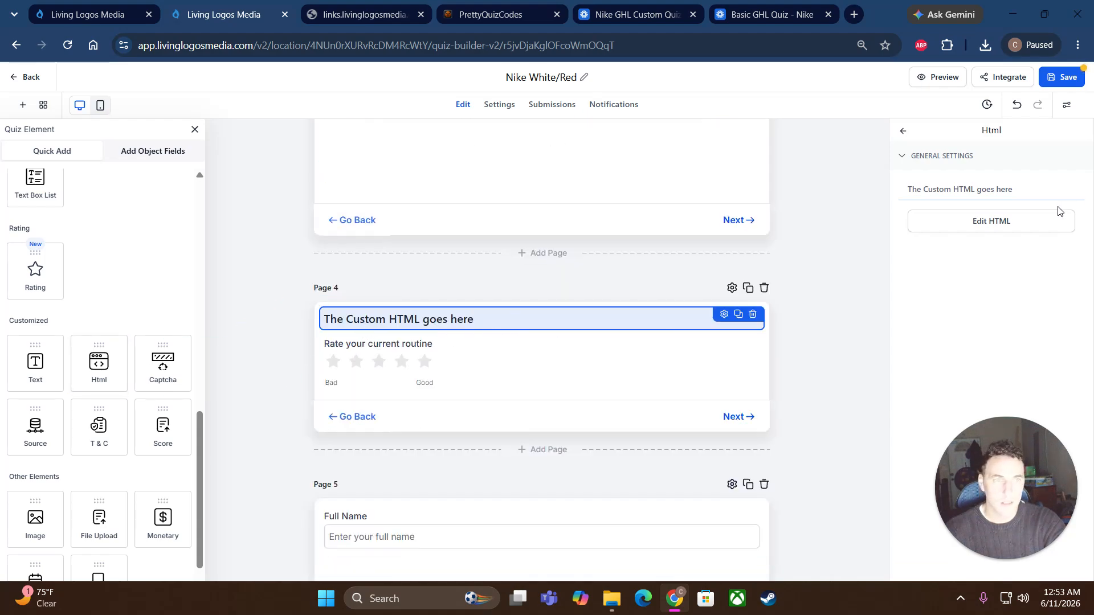
click(994, 222)
Step: Generate, preview and copy the code for question 4, 'Rate your current routine'
click(480, 22)
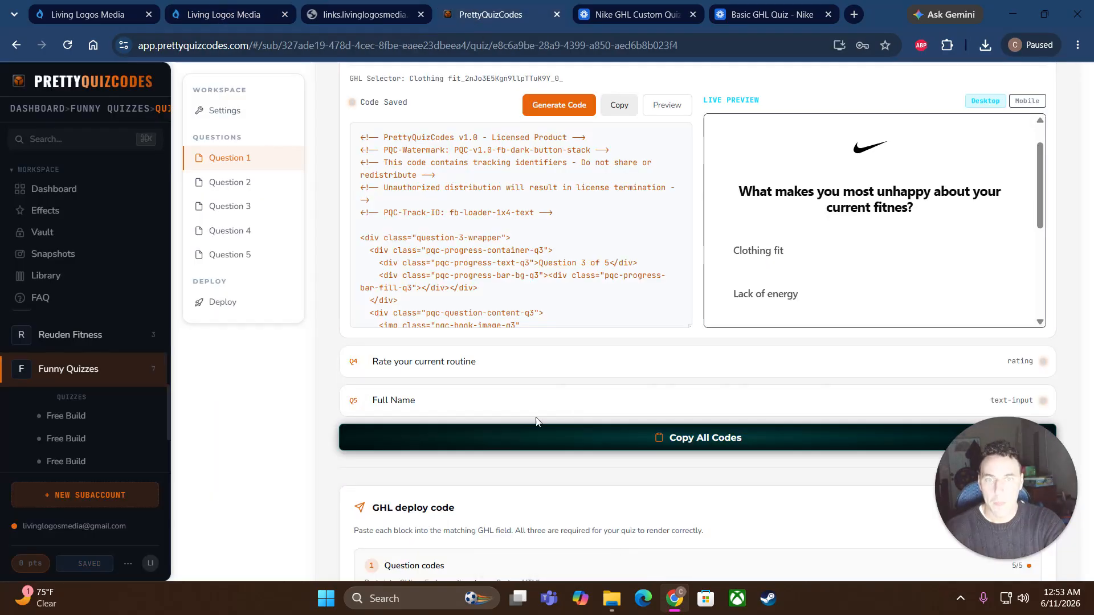
click(689, 348)
scroll(713, 342, down, 2)
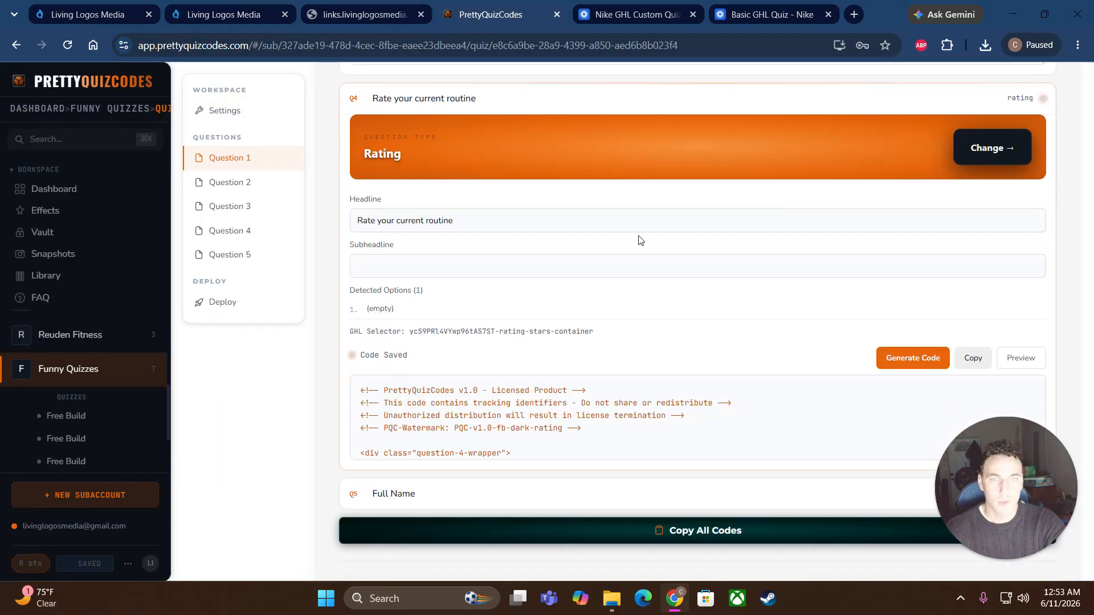
click(917, 367)
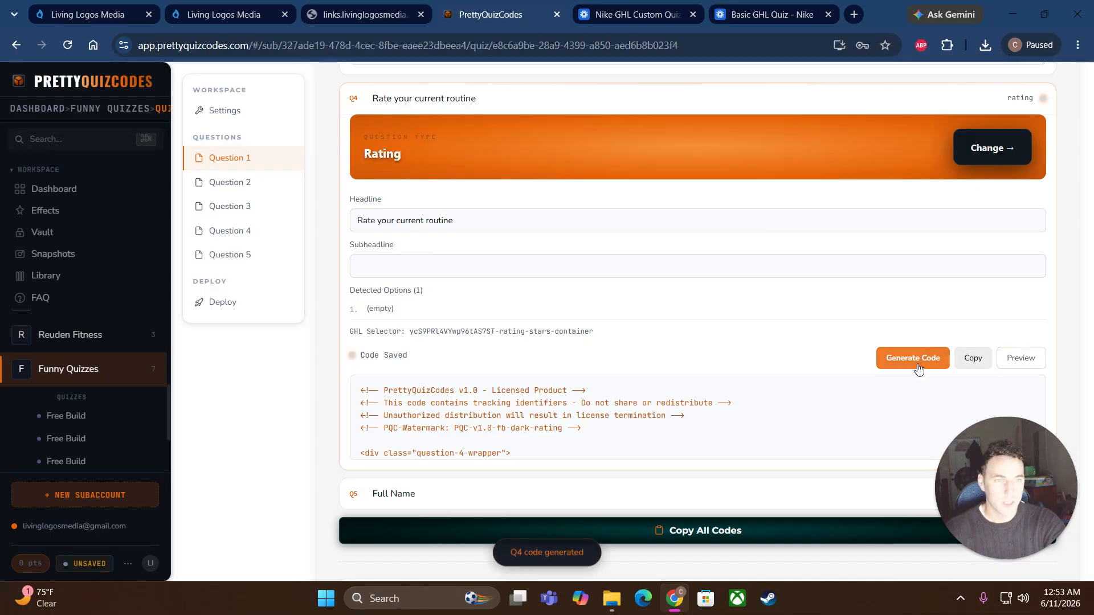
click(1019, 358)
scroll(833, 388, down, 2)
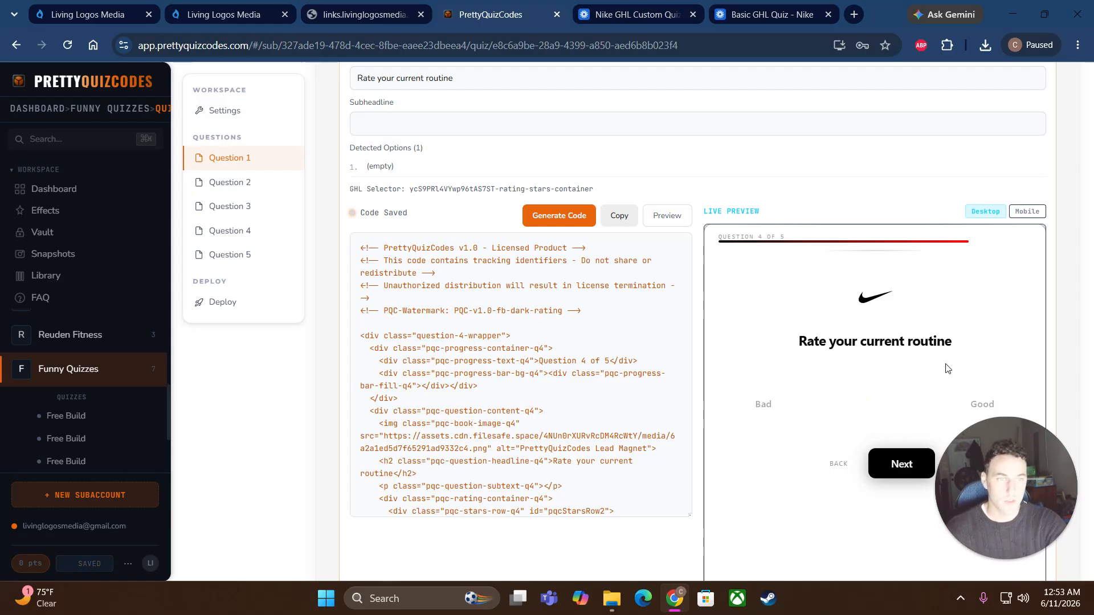
click(619, 216)
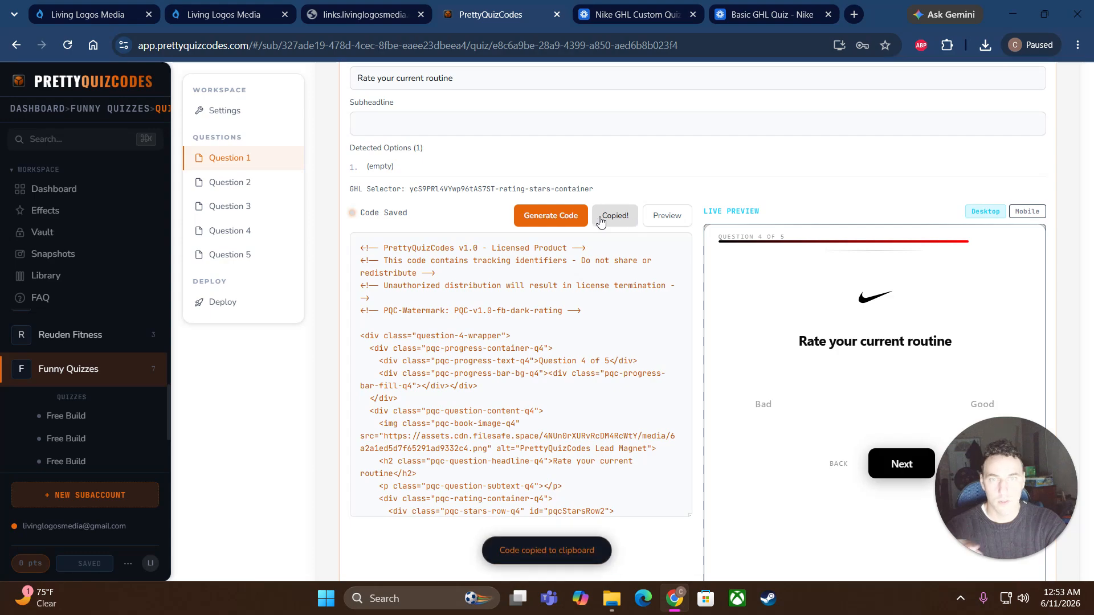
Step: Paste the rating question code into Page 4's HTML editor and save it
click(212, 15)
right_click(409, 250)
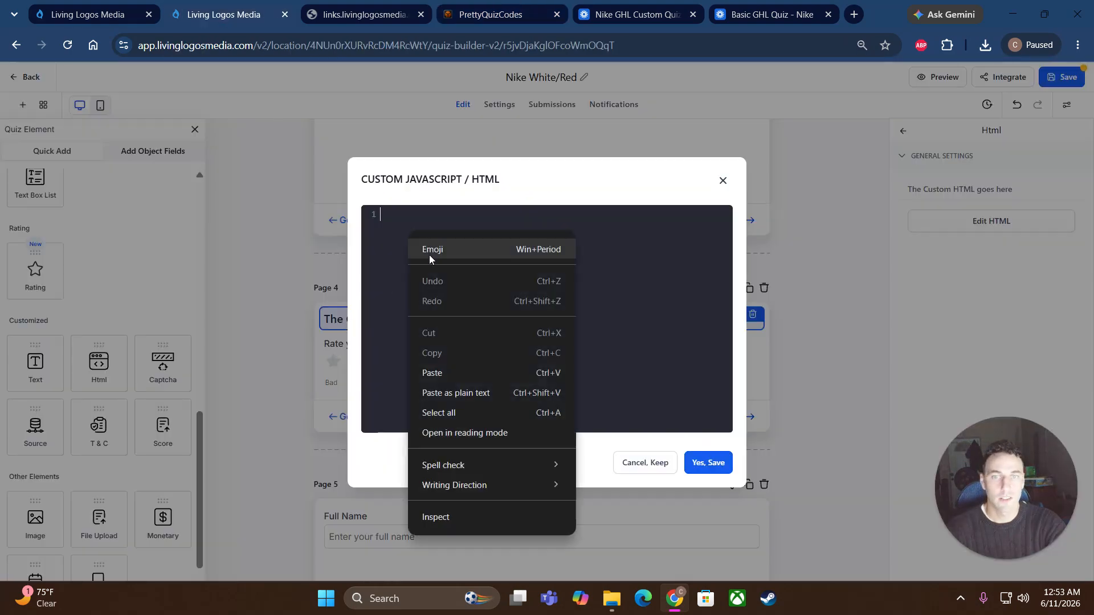
click(450, 371)
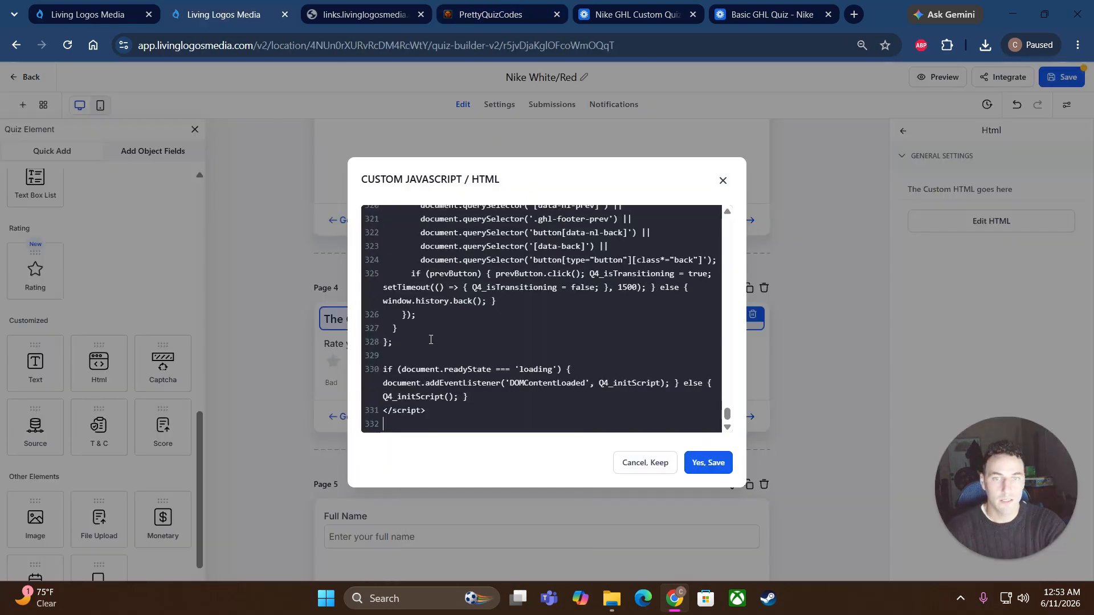
click(707, 463)
scroll(568, 419, down, 2)
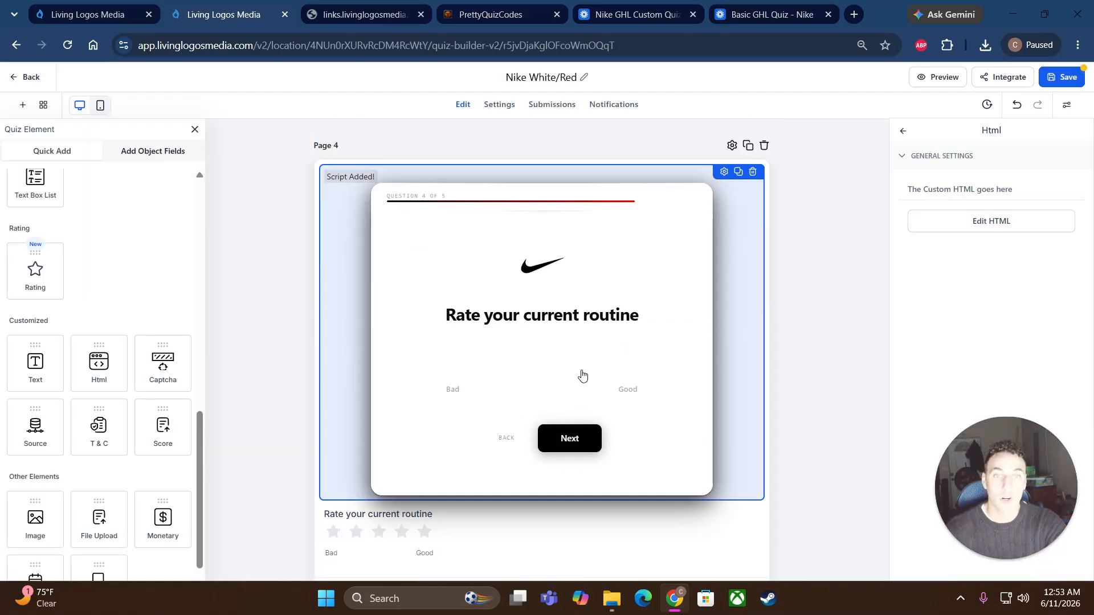
Step: Drop an Html element onto Page 5 above Full Name, then return to PrettyQuizCodes
scroll(607, 370, down, 7)
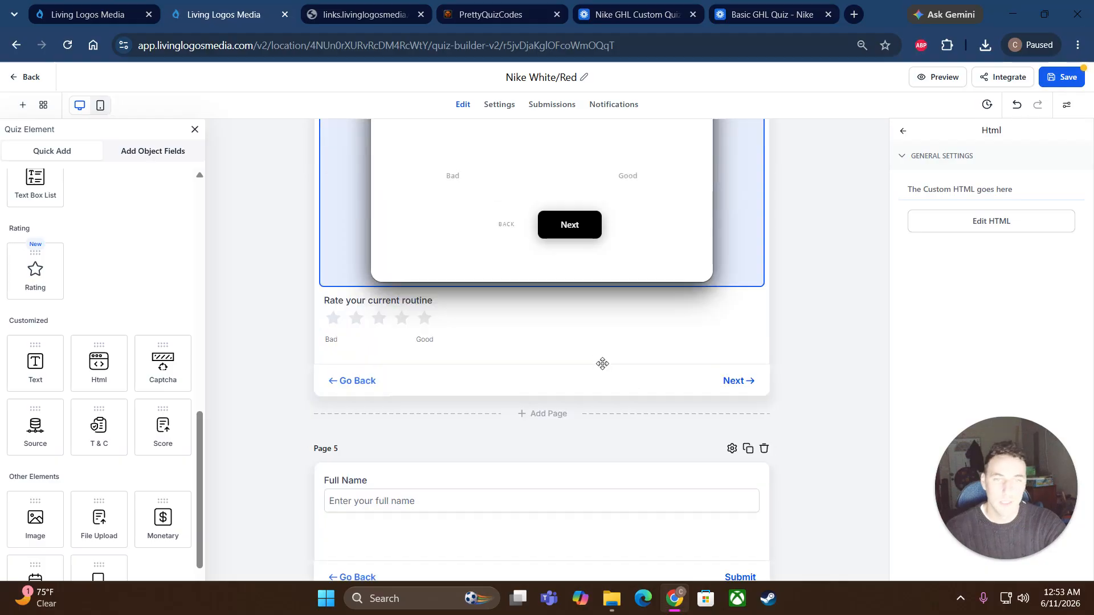
drag(82, 357, 428, 285)
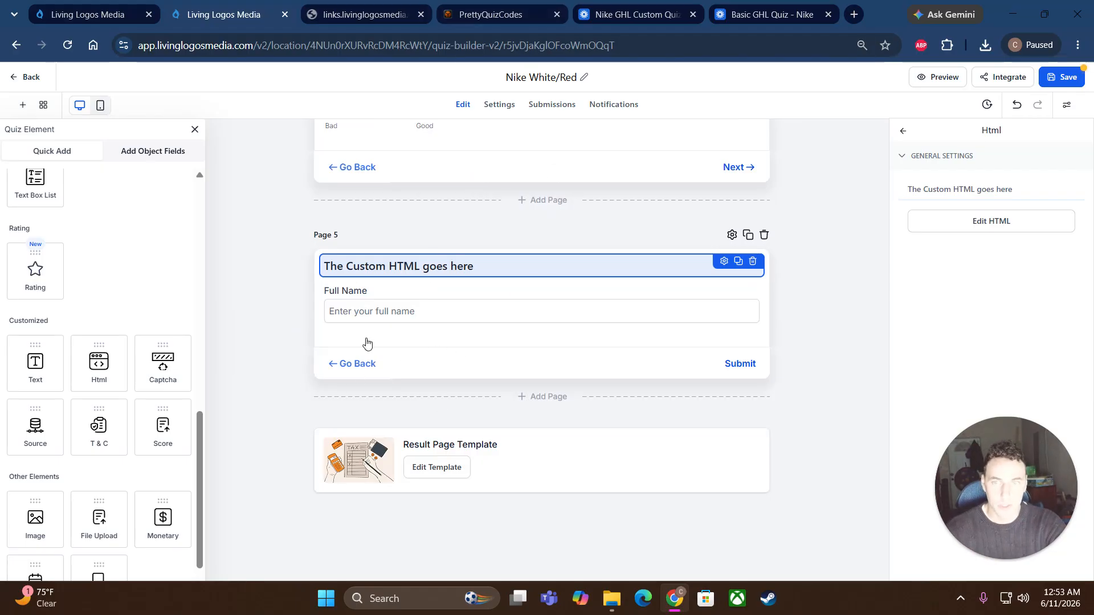
click(499, 22)
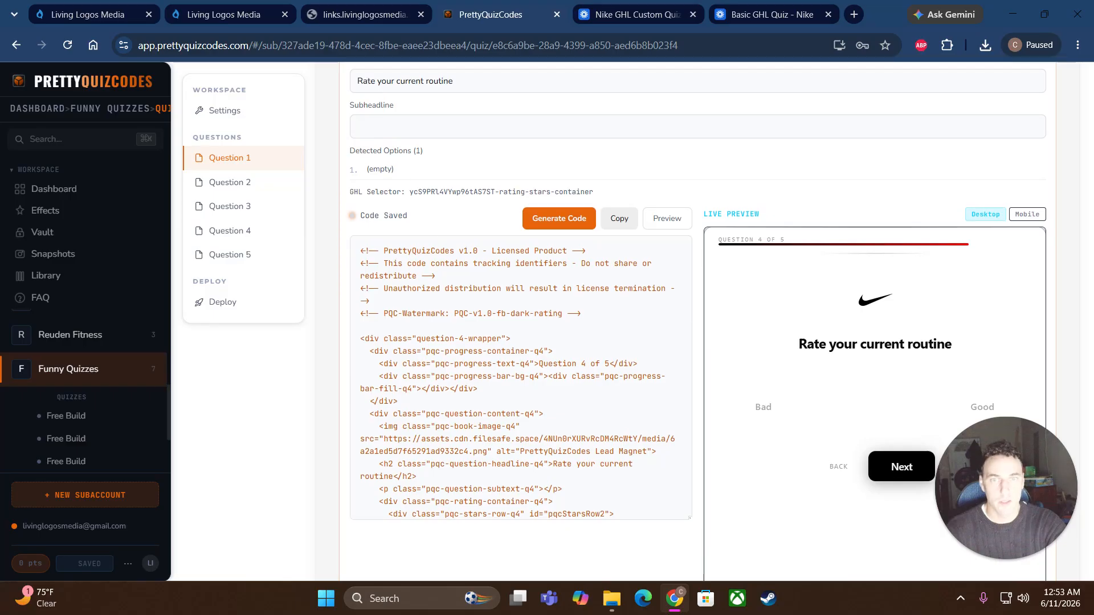
Step: Switch question 4 to Lead Capture, regenerate its code and preview the name, email and phone fields
scroll(518, 166, up, 2)
click(521, 162)
scroll(566, 311, down, 2)
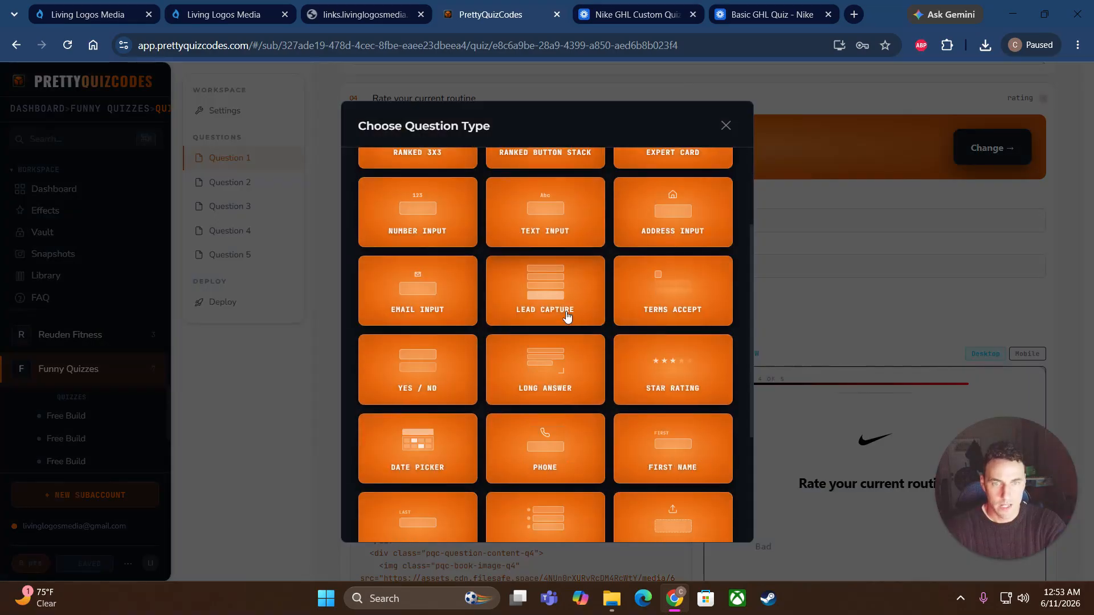
scroll(566, 314, down, 3)
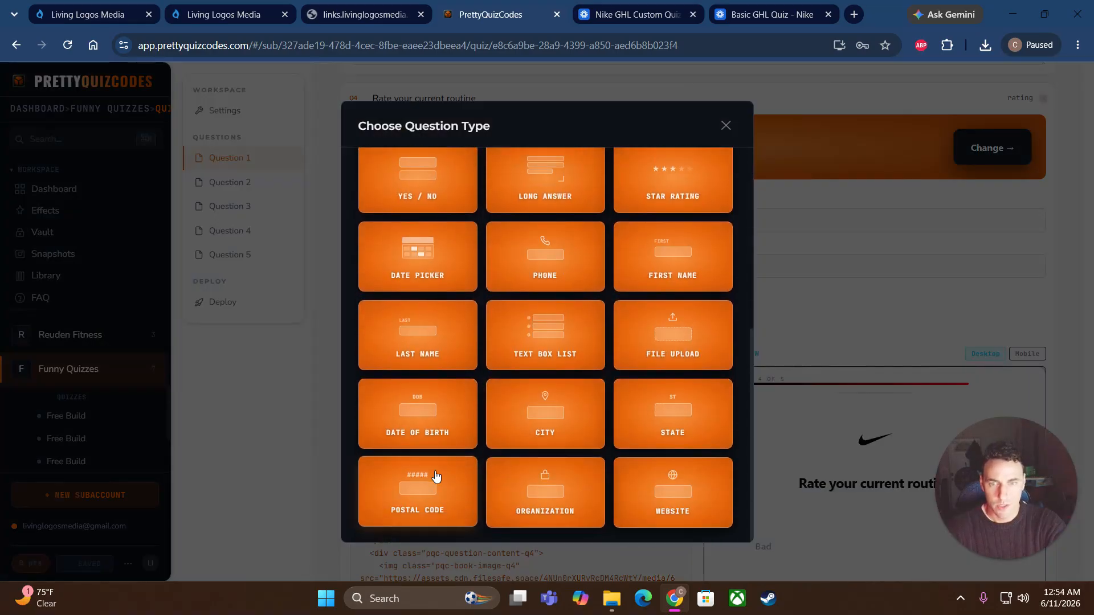
scroll(581, 456, up, 4)
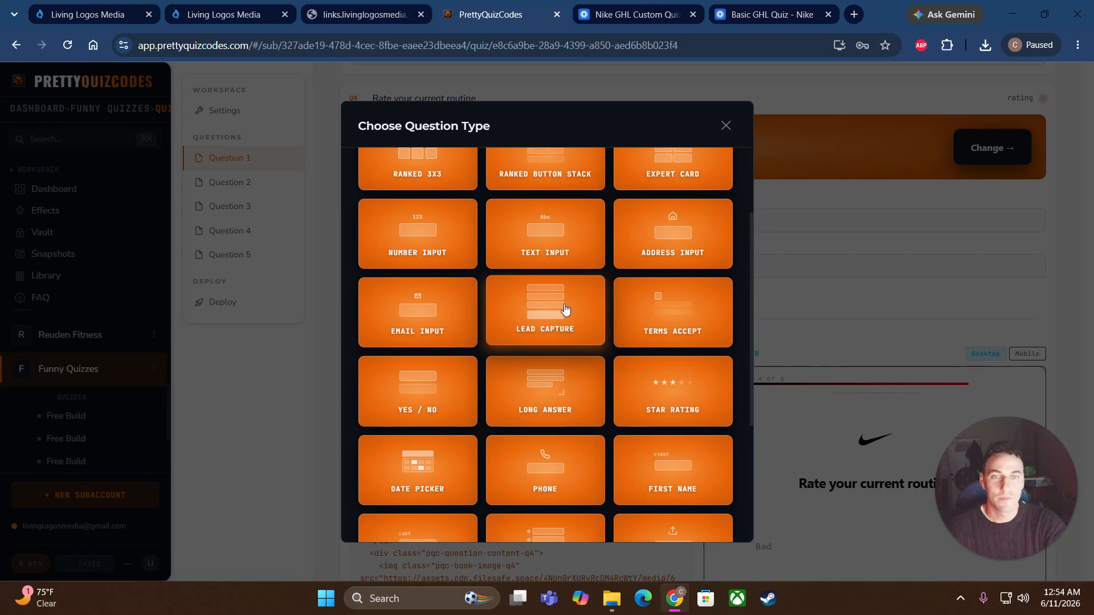
click(535, 313)
click(909, 358)
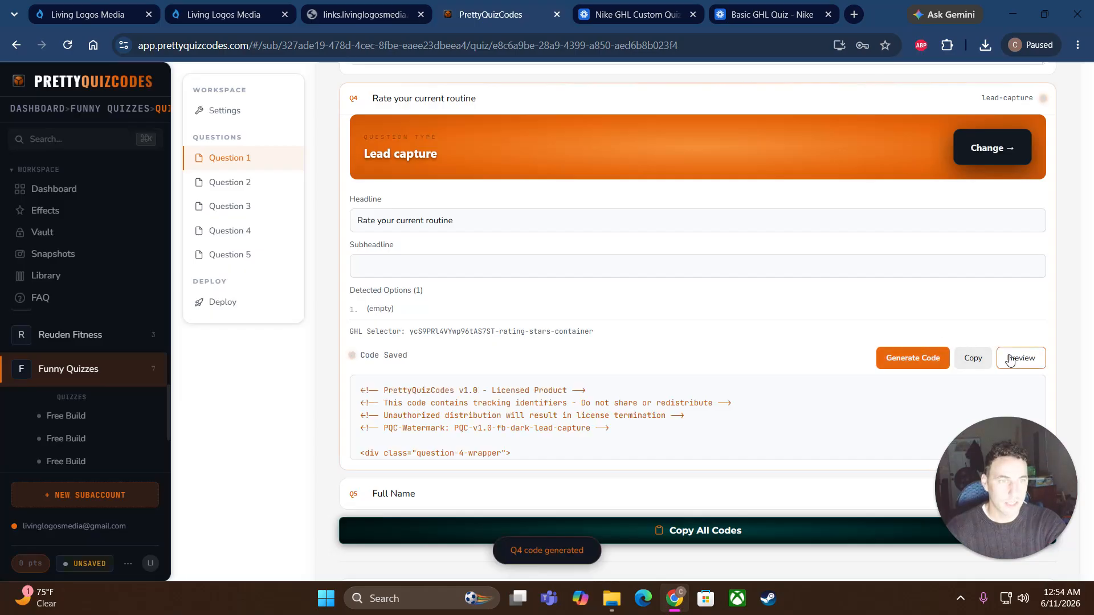
click(1020, 358)
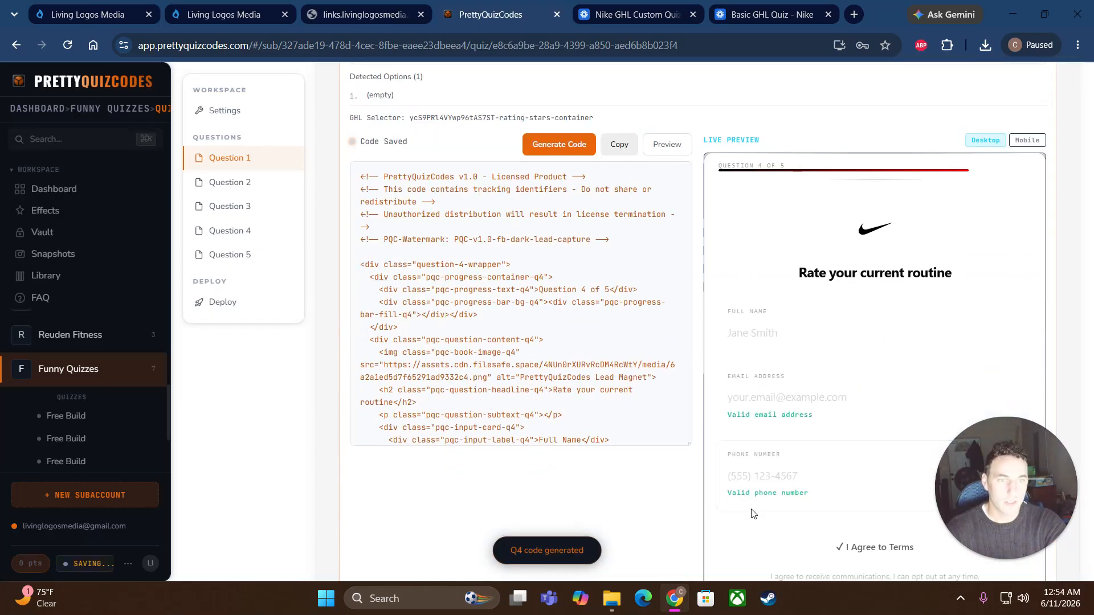
scroll(855, 445, down, 1)
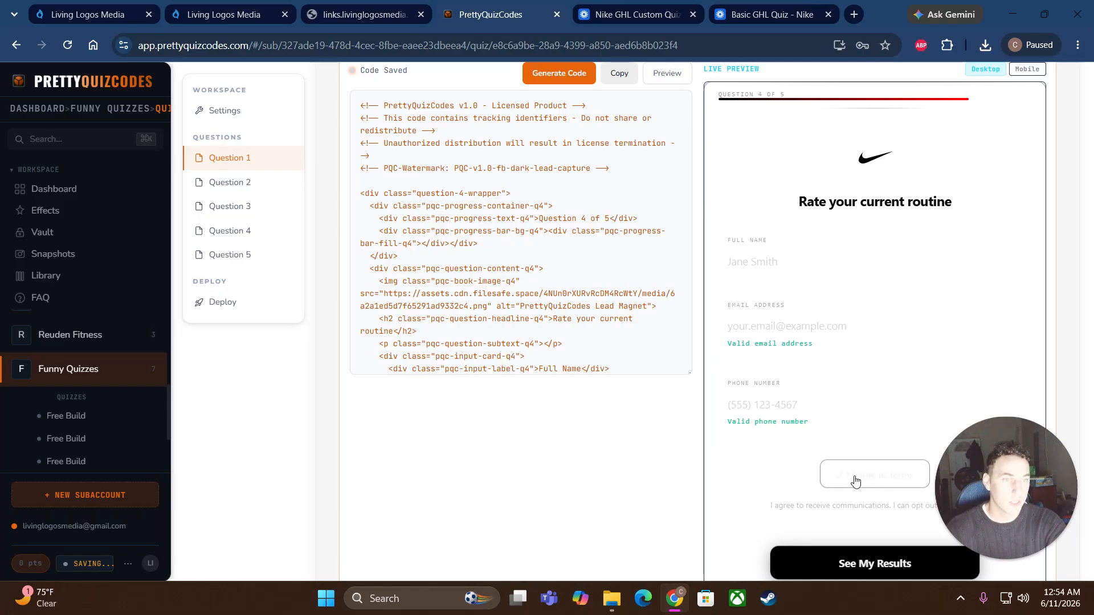
scroll(859, 437, up, 2)
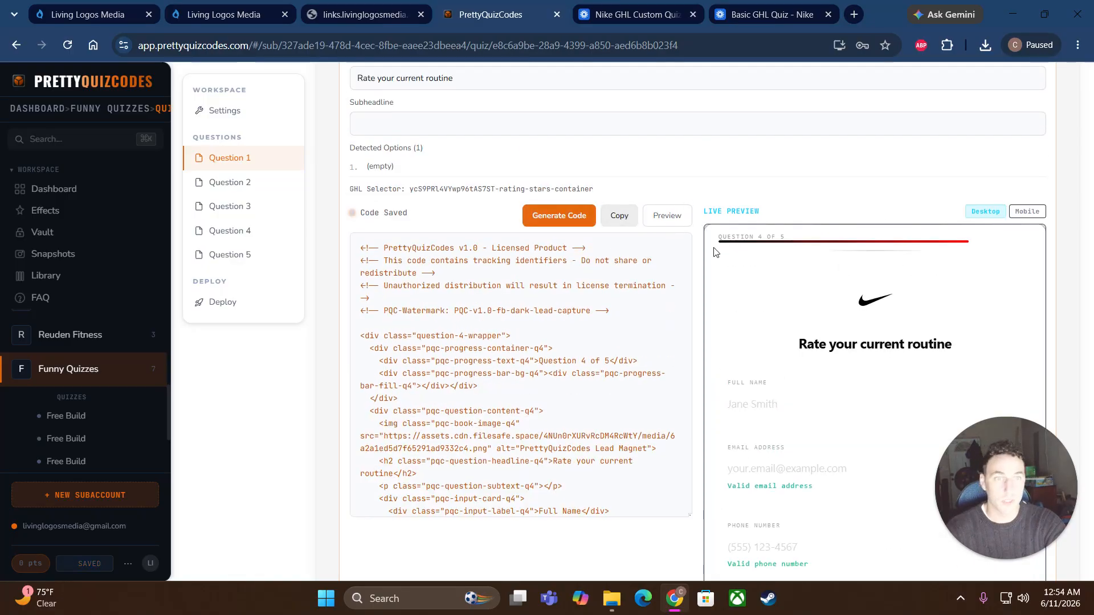
scroll(596, 220, up, 3)
Step: Copy question 5's Full Name code and return to the GoHighLevel quiz builder
click(985, 217)
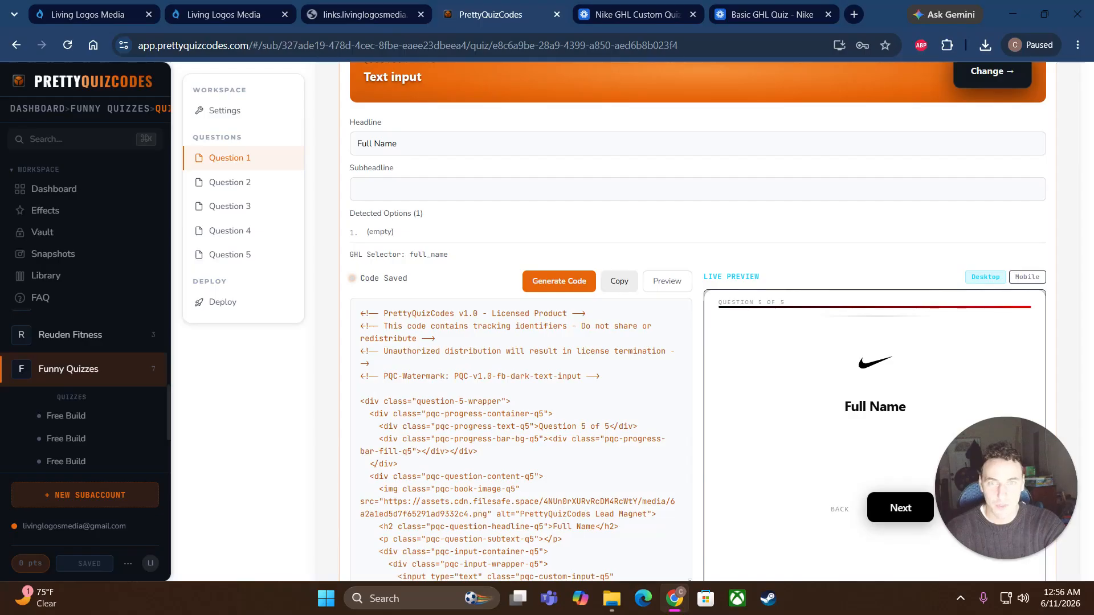
scroll(700, 366, down, 3)
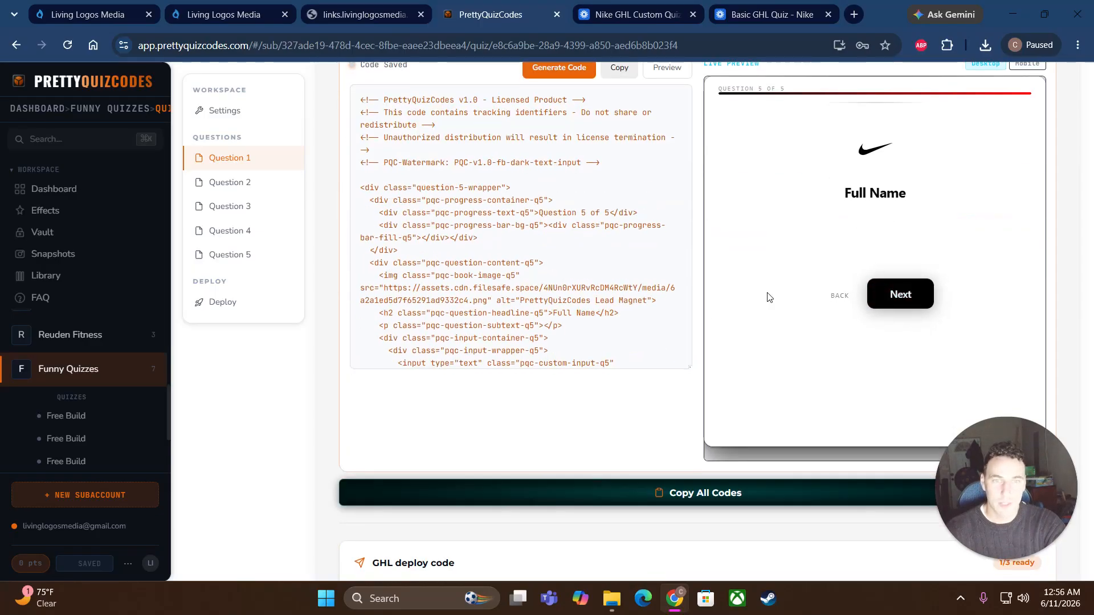
scroll(706, 315, up, 2)
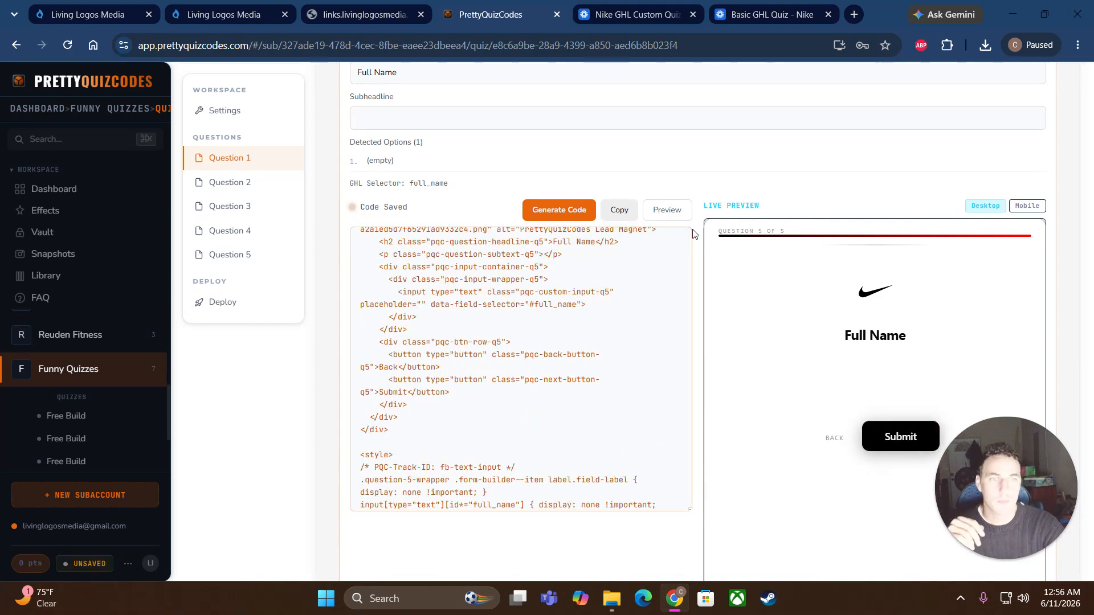
click(615, 210)
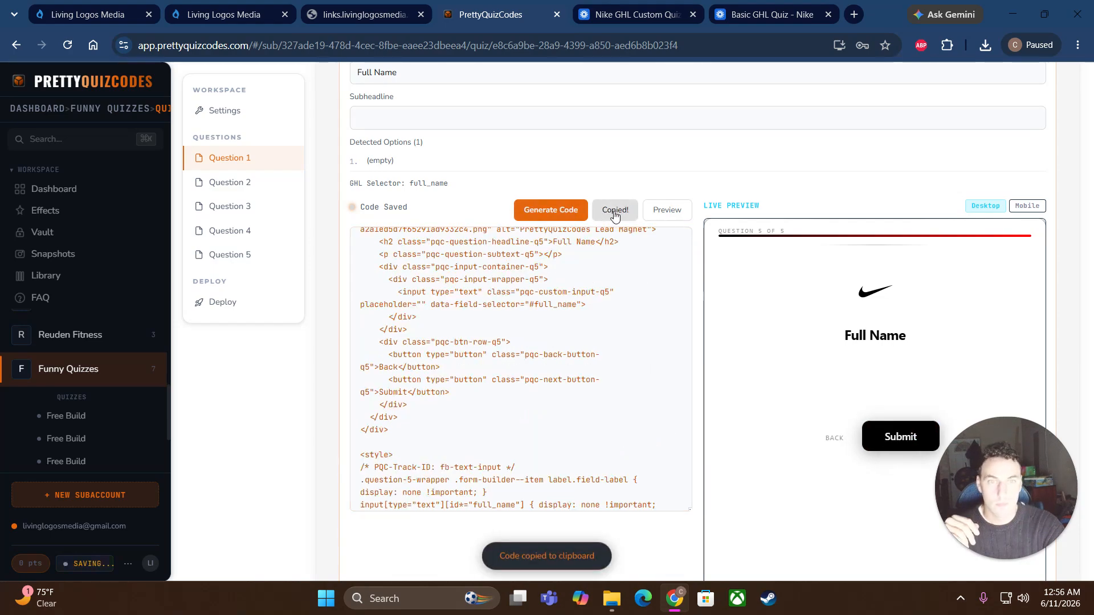
click(218, 15)
Step: Paste the Full Name code into Page 5's HTML block and save it
click(992, 221)
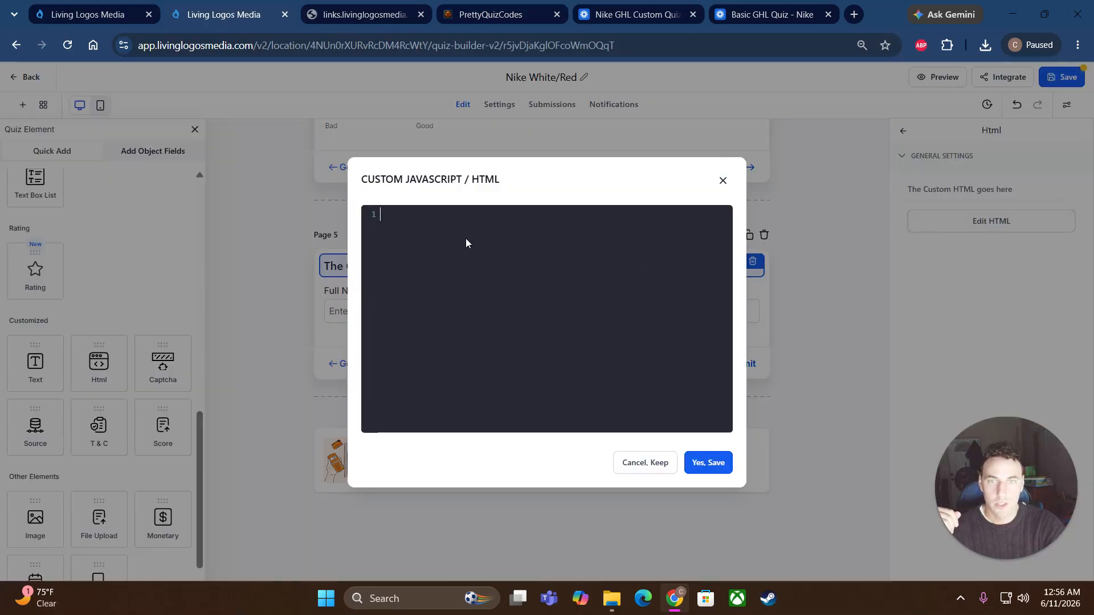
right_click(459, 234)
click(518, 307)
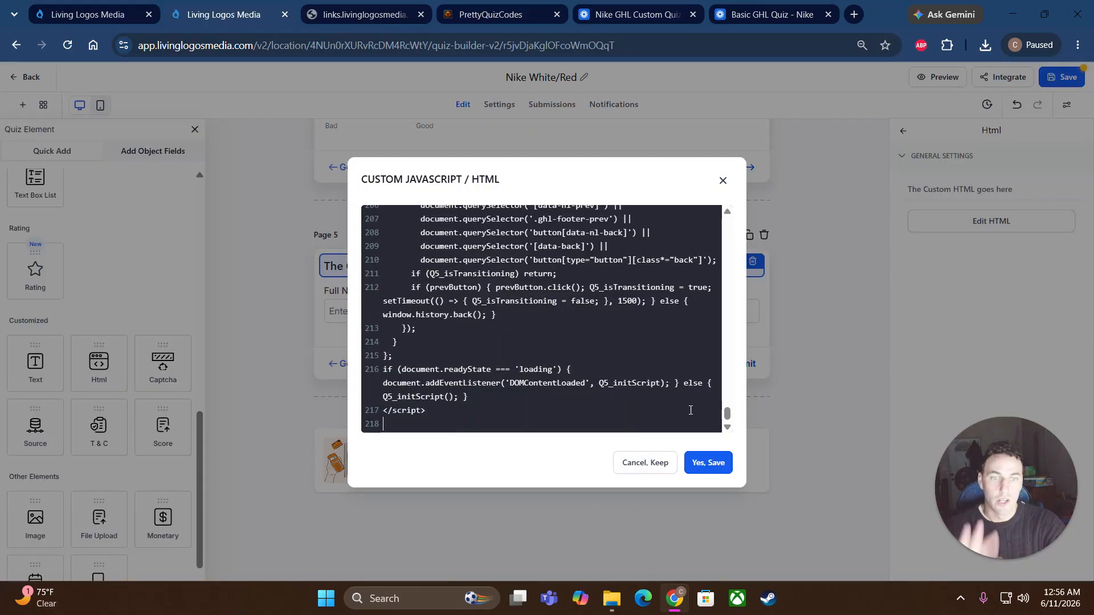
click(708, 463)
scroll(746, 467, down, 3)
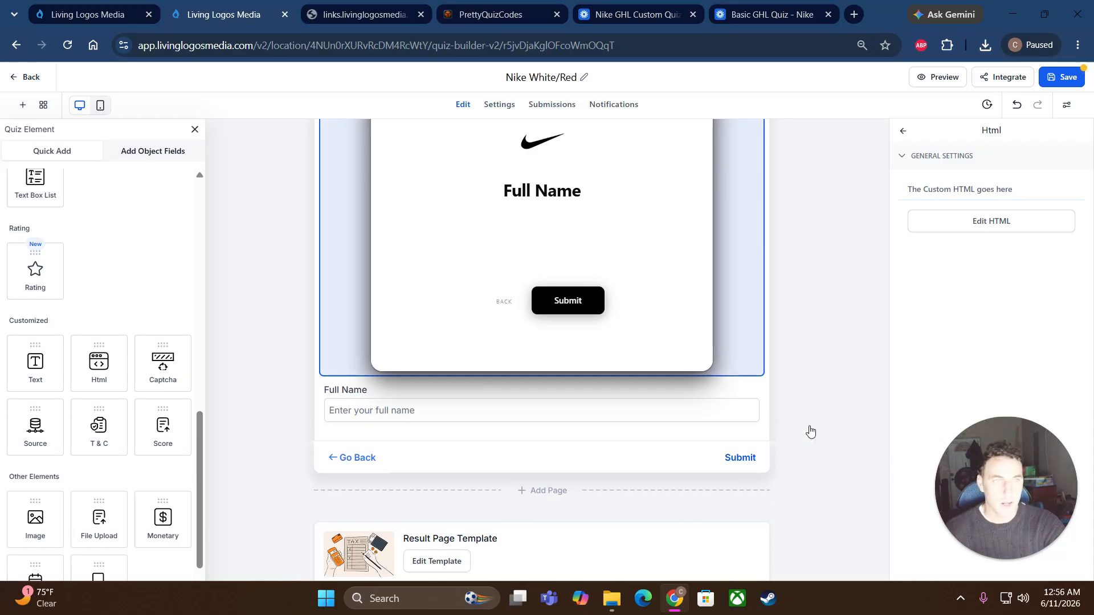
Step: Expand the quiz's Custom CSS section under Advanced settings, then switch to PrettyQuizCodes
click(1066, 107)
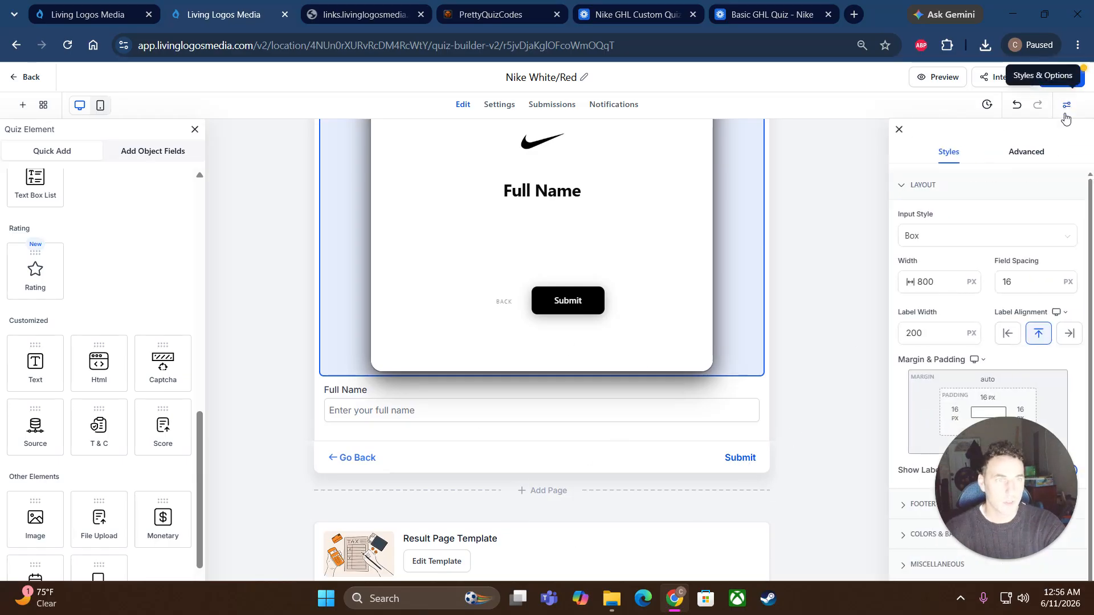
click(1026, 152)
scroll(1025, 462, down, 2)
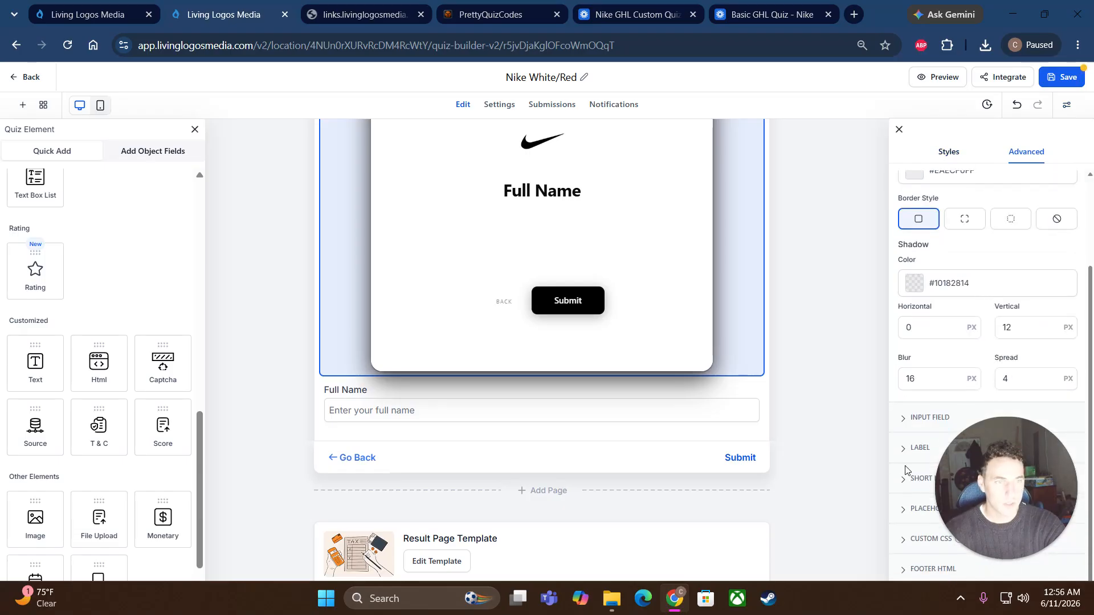
click(916, 546)
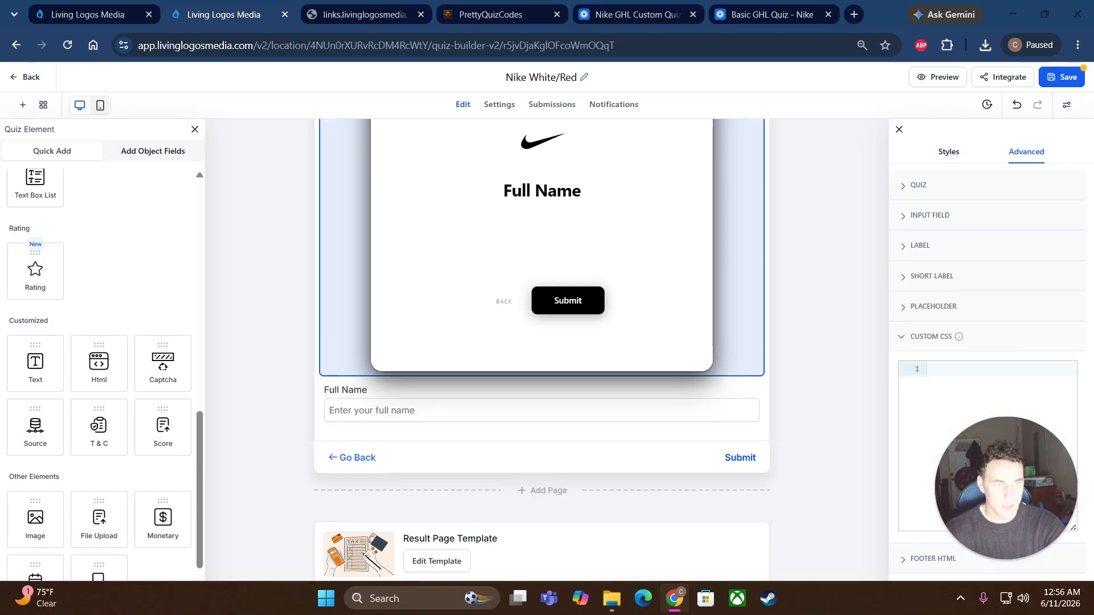
click(487, 22)
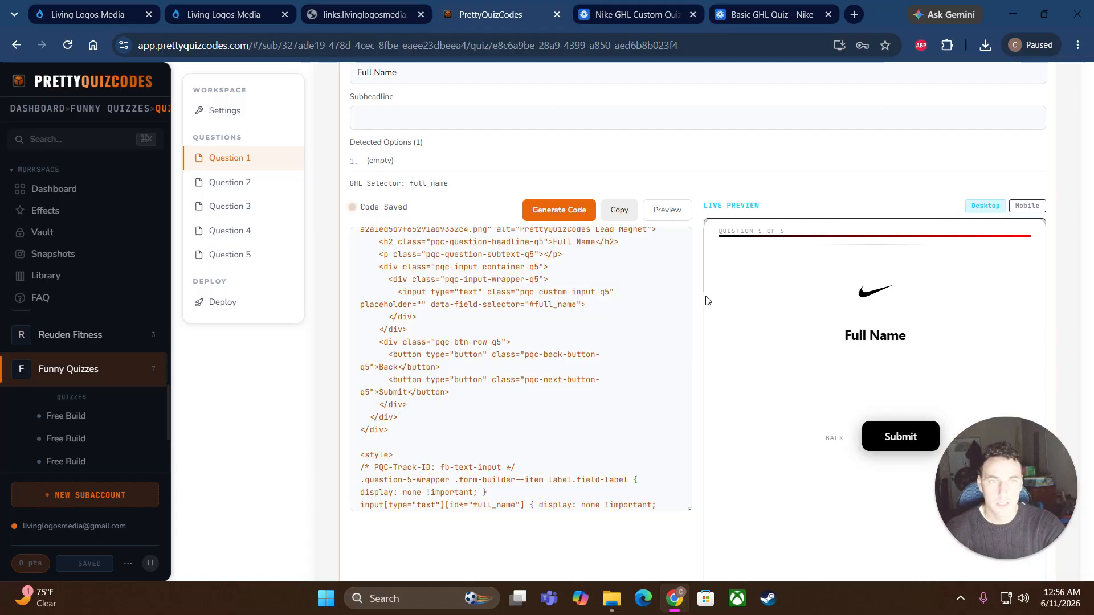
Step: Collapse question 5 and copy the Advanced custom CSS from the GHL deploy code list
scroll(694, 297, up, 4)
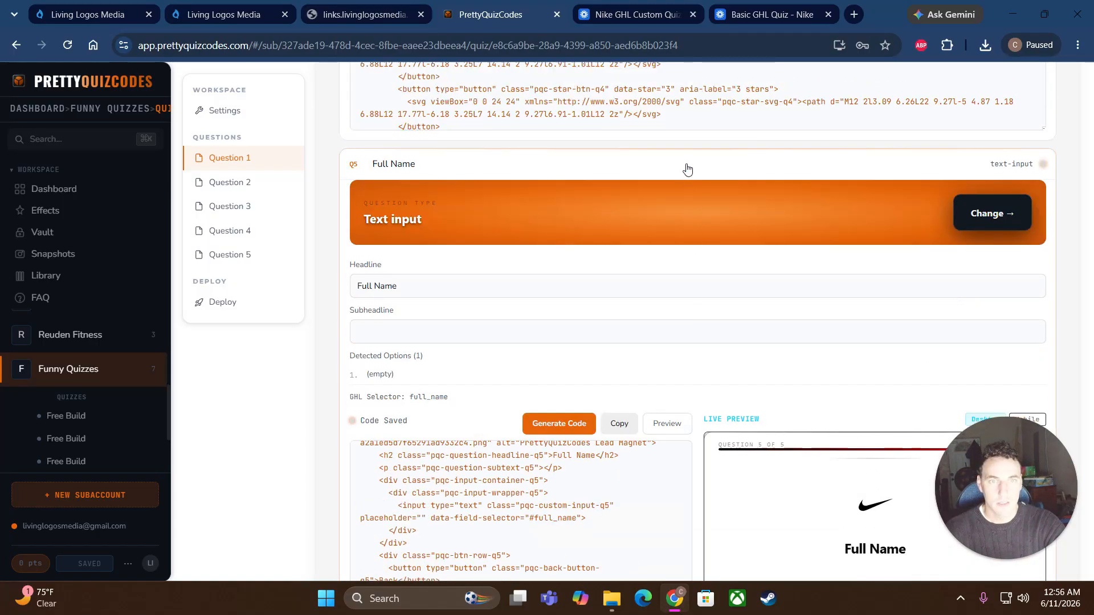
click(687, 170)
scroll(729, 412, down, 1)
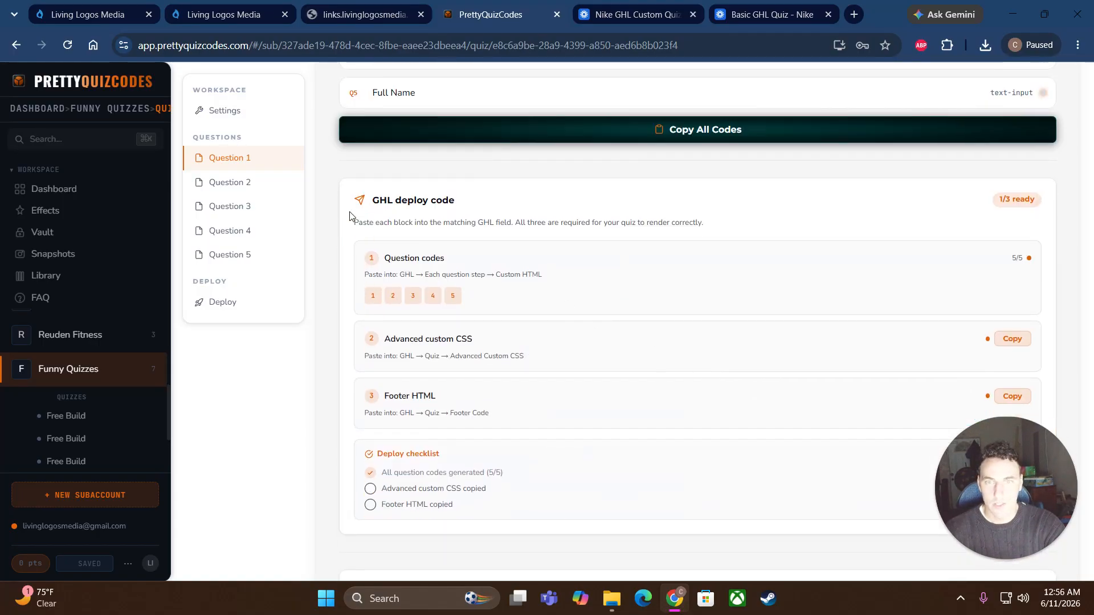
scroll(738, 296, down, 1)
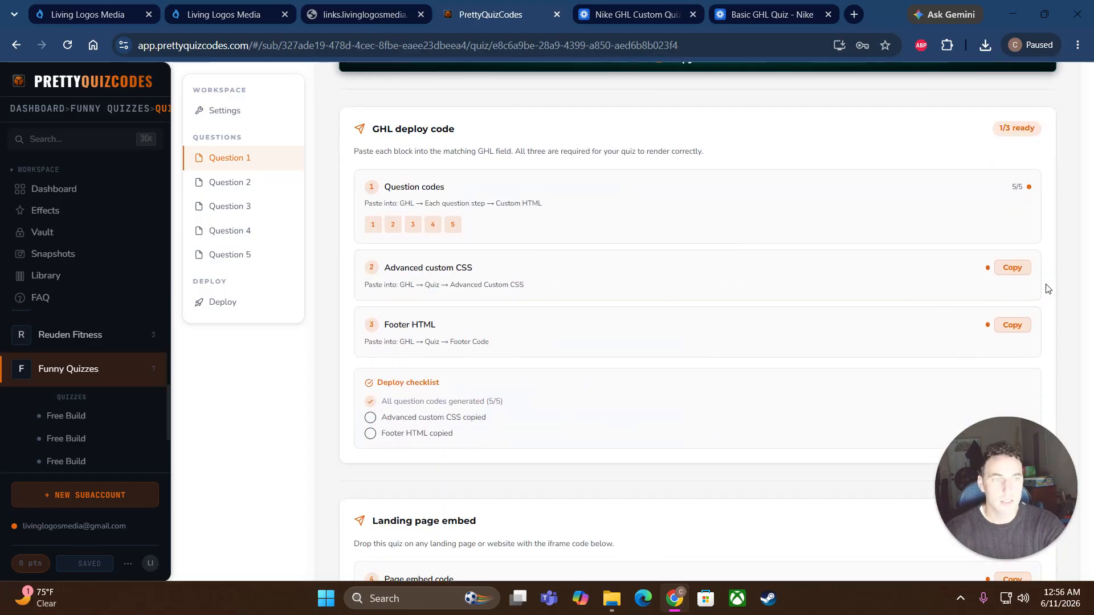
click(1019, 269)
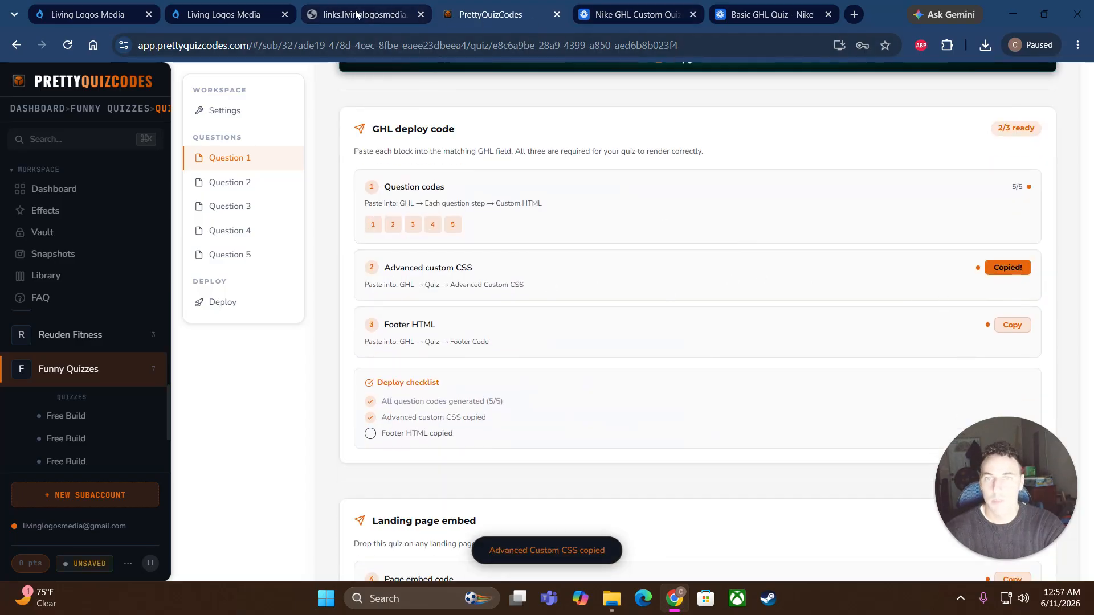
Step: Paste the PrettyQuizCodes advanced CSS into the quiz's Custom CSS section
click(232, 15)
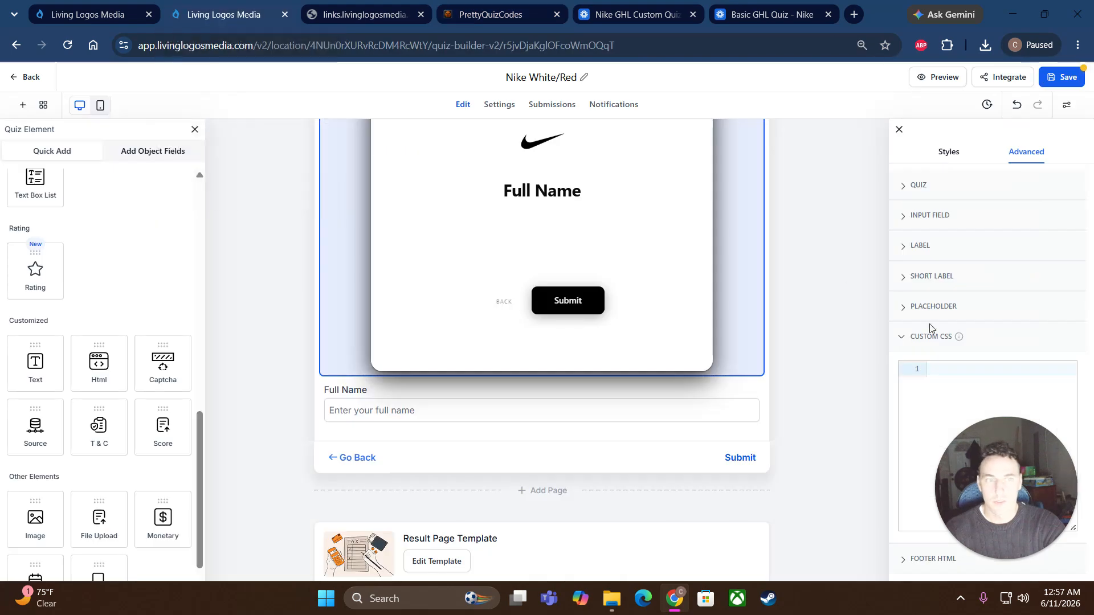
right_click(947, 373)
click(806, 139)
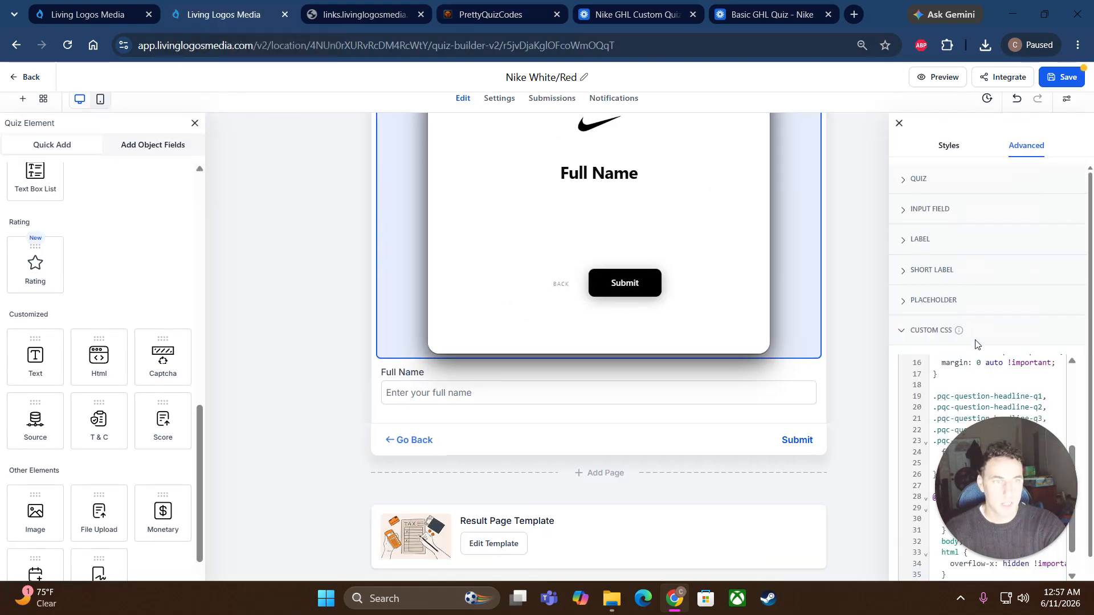
click(966, 332)
Step: Fill the quiz's Footer HTML with the copied PrettyQuizCodes footer code and Nike logo loader script
click(946, 360)
click(926, 426)
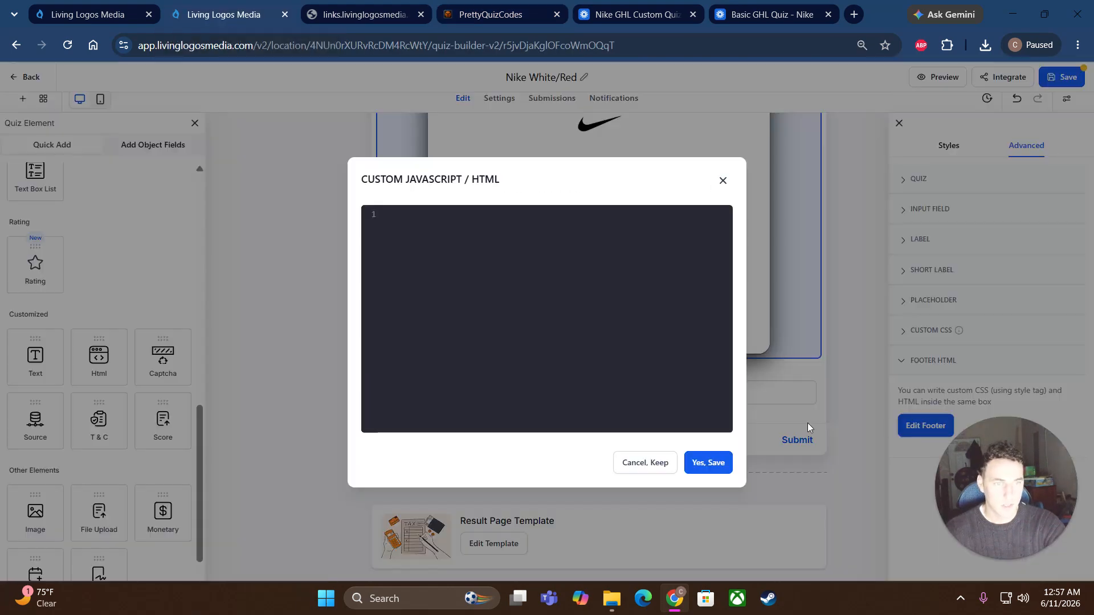
click(487, 15)
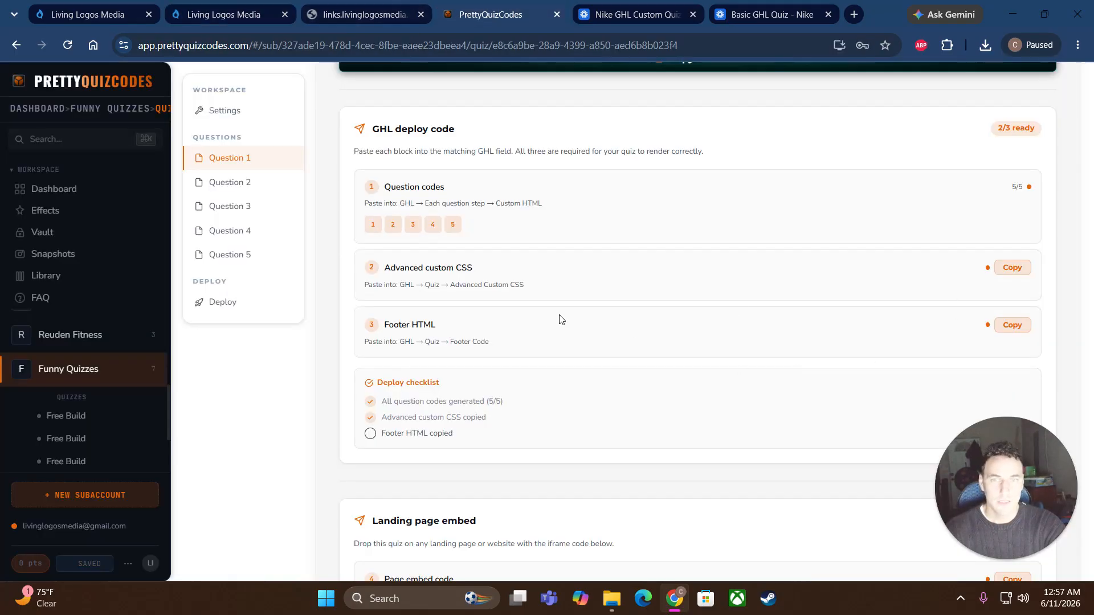
click(1012, 325)
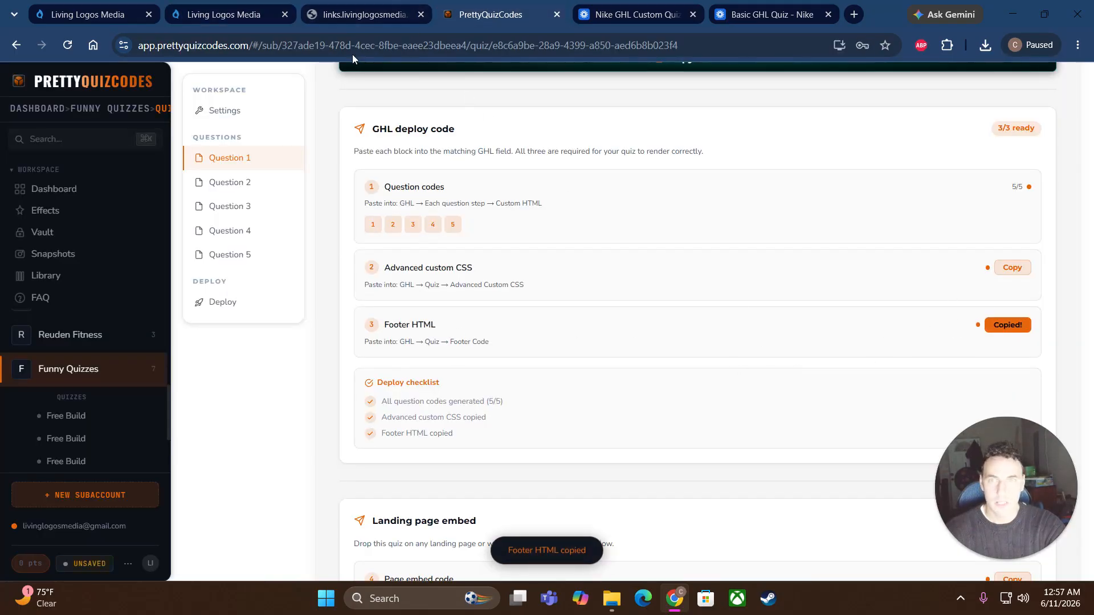
click(226, 15)
right_click(476, 234)
click(515, 361)
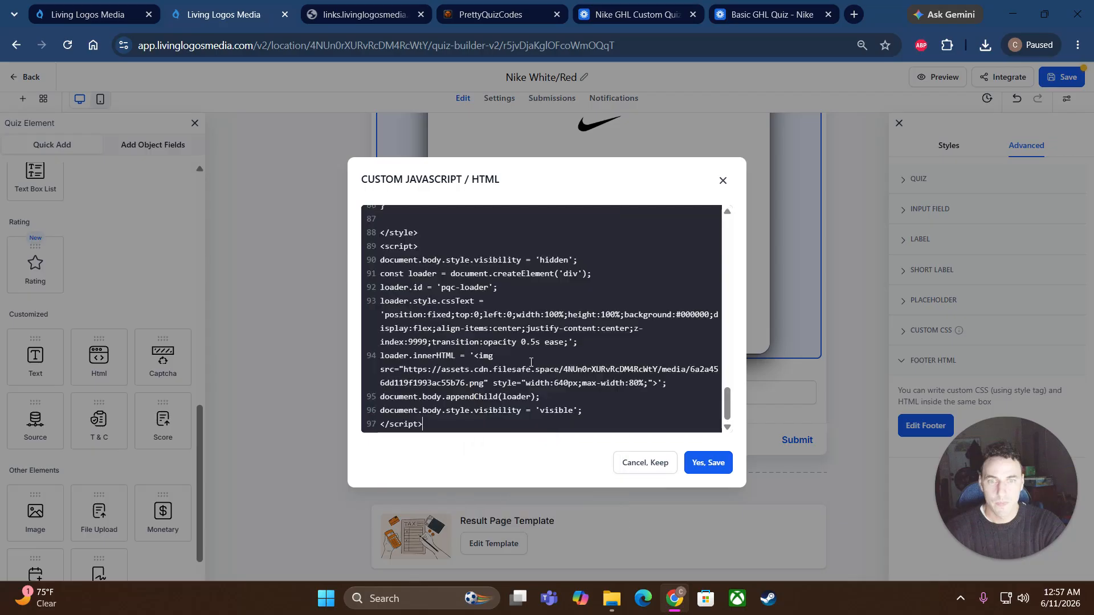
click(715, 464)
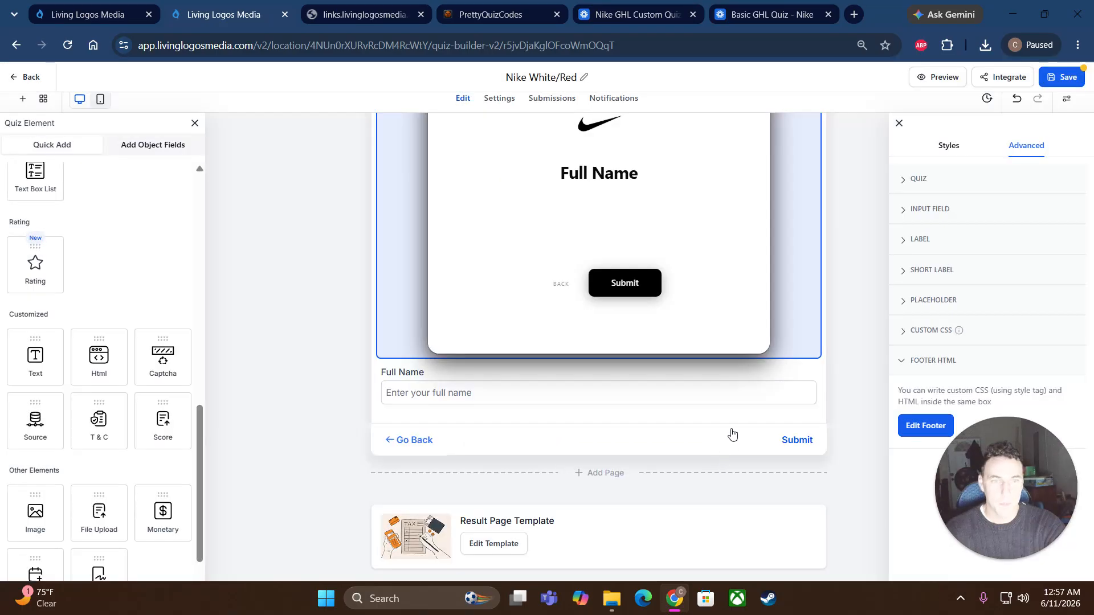
Step: Save the Nike White/Red quiz, accepting the third-party script warning
click(927, 369)
click(1072, 84)
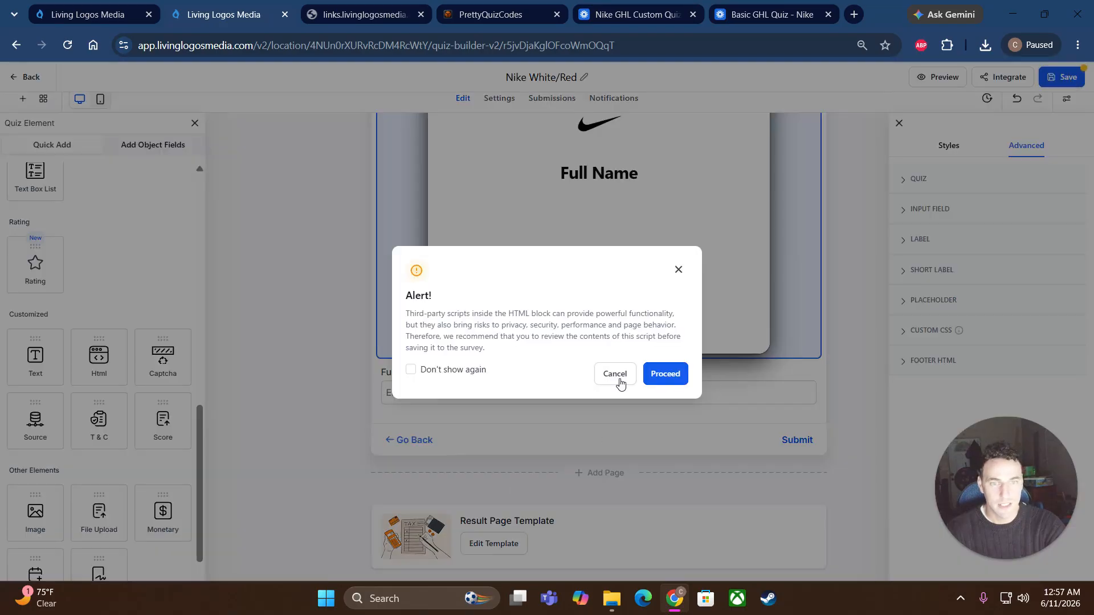
click(663, 375)
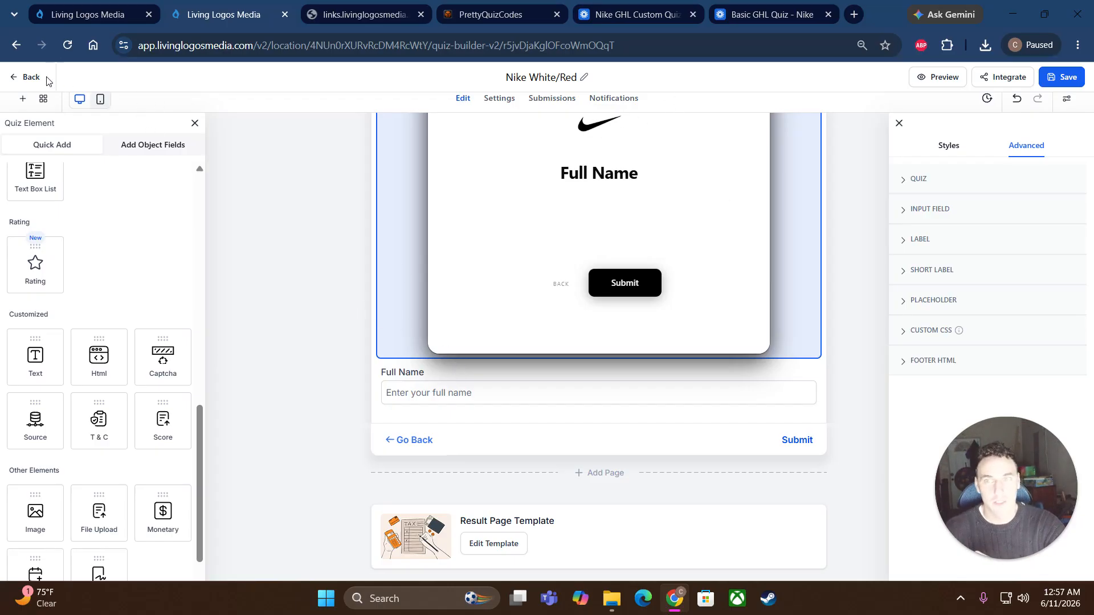
Step: Create a new funnel named 'nike embed' from the Funnels list
click(23, 78)
click(192, 128)
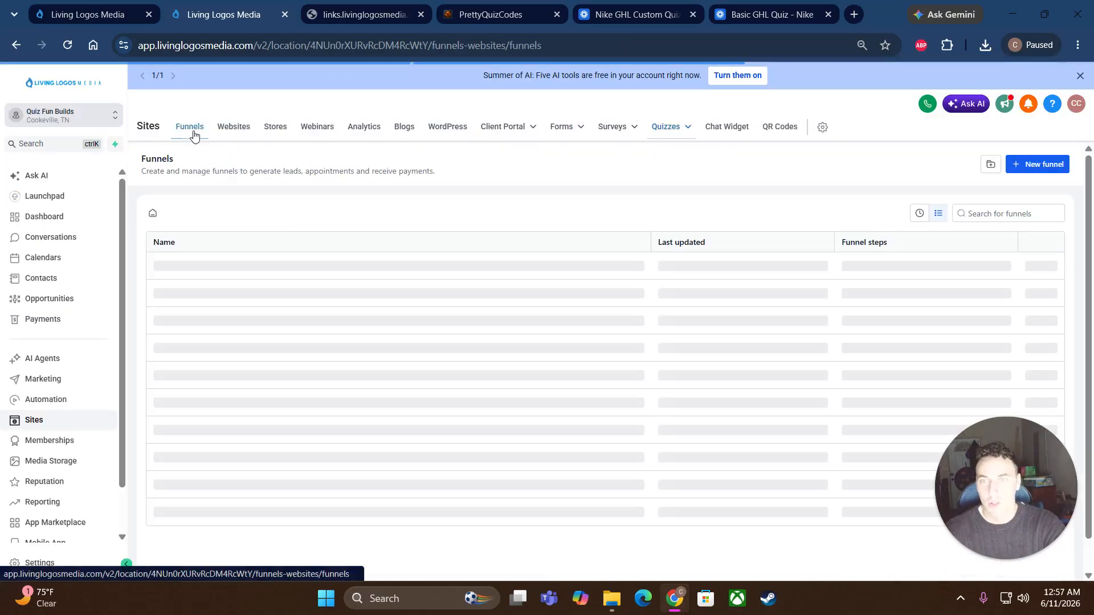
click(1040, 165)
click(401, 296)
text(nike emb)
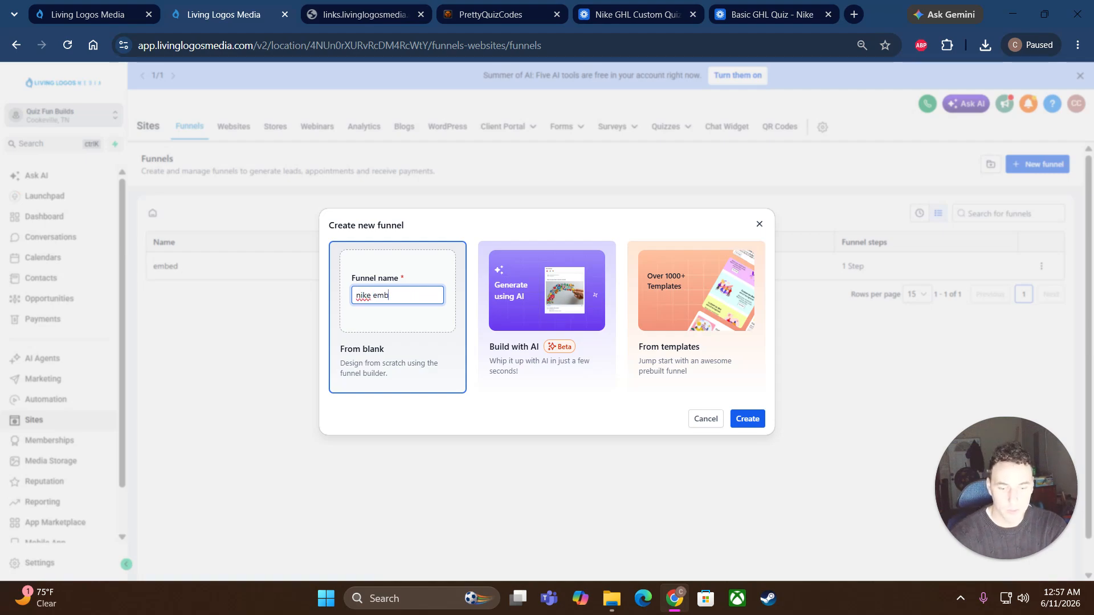
text(ed)
click(744, 419)
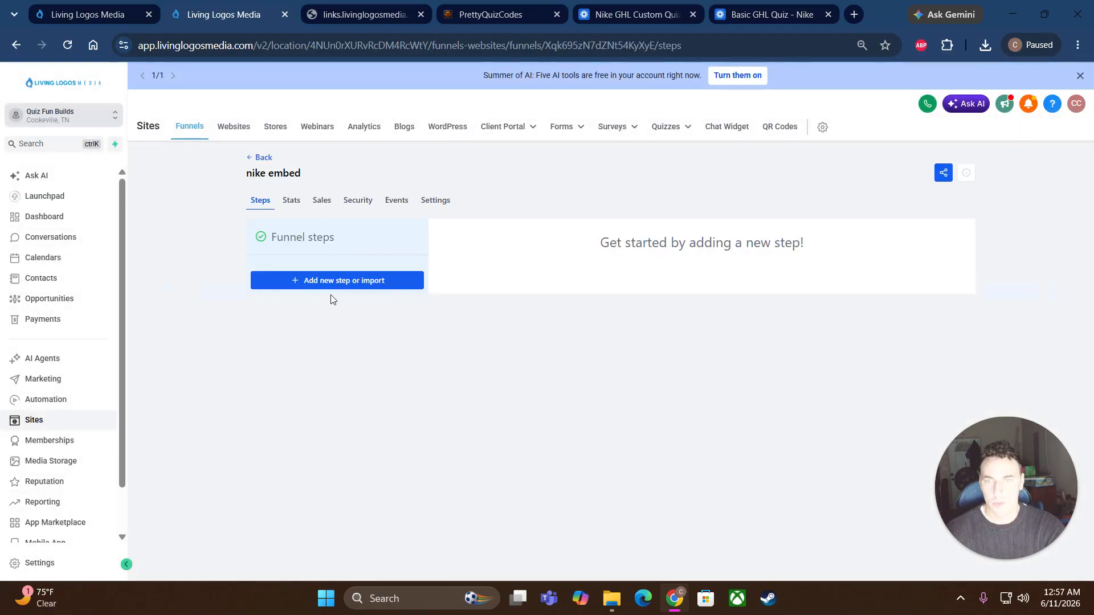
Step: Add a funnel step named nike-embed with path nike-embed and start its page from blank
click(335, 283)
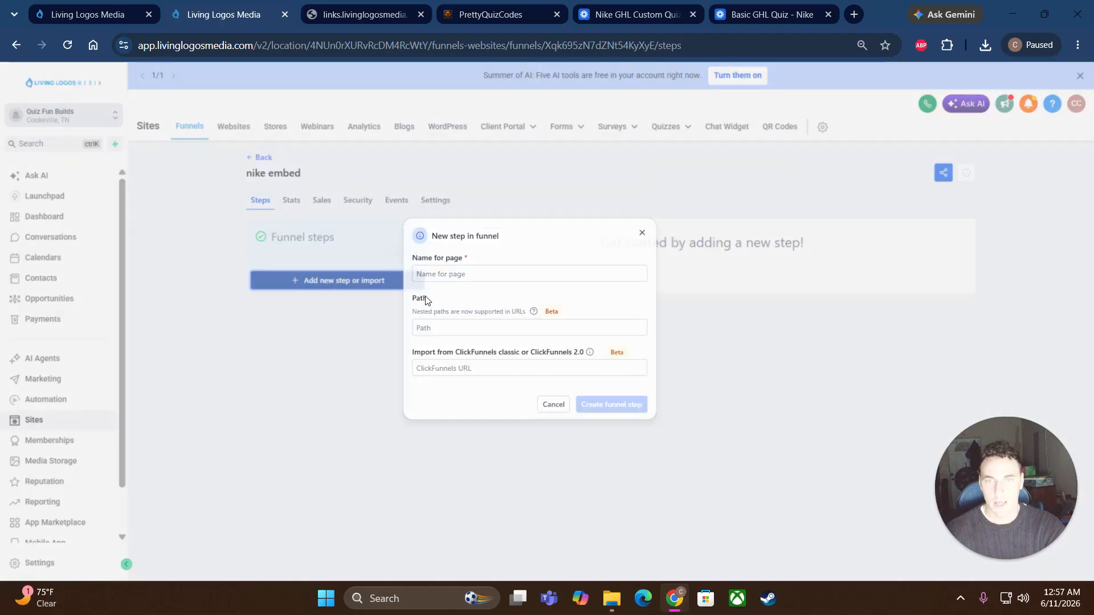
text(nike-embed)
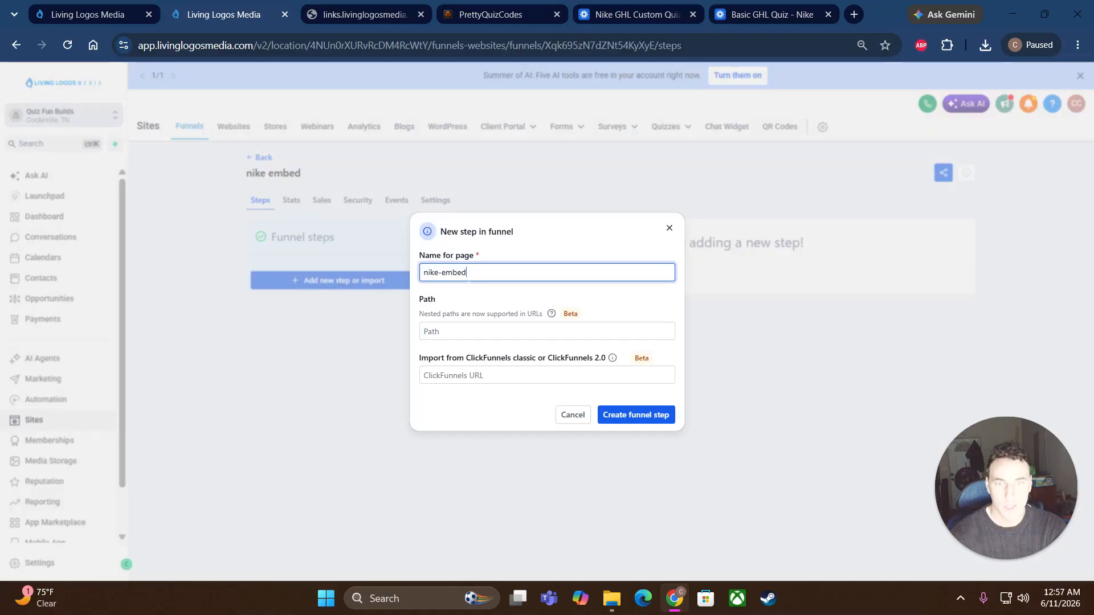
key(Tab)
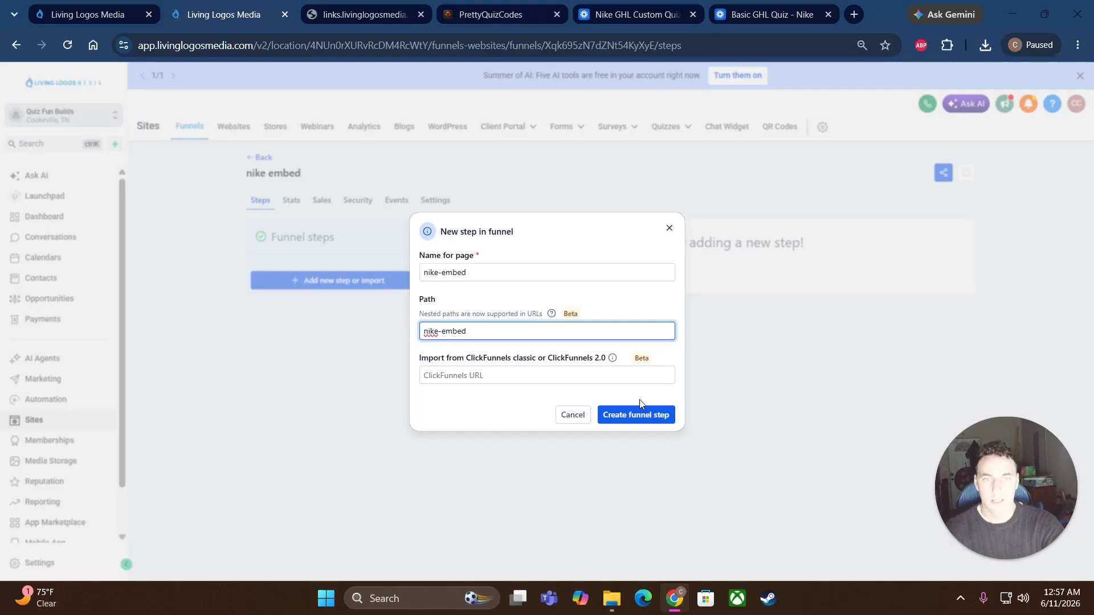
click(641, 418)
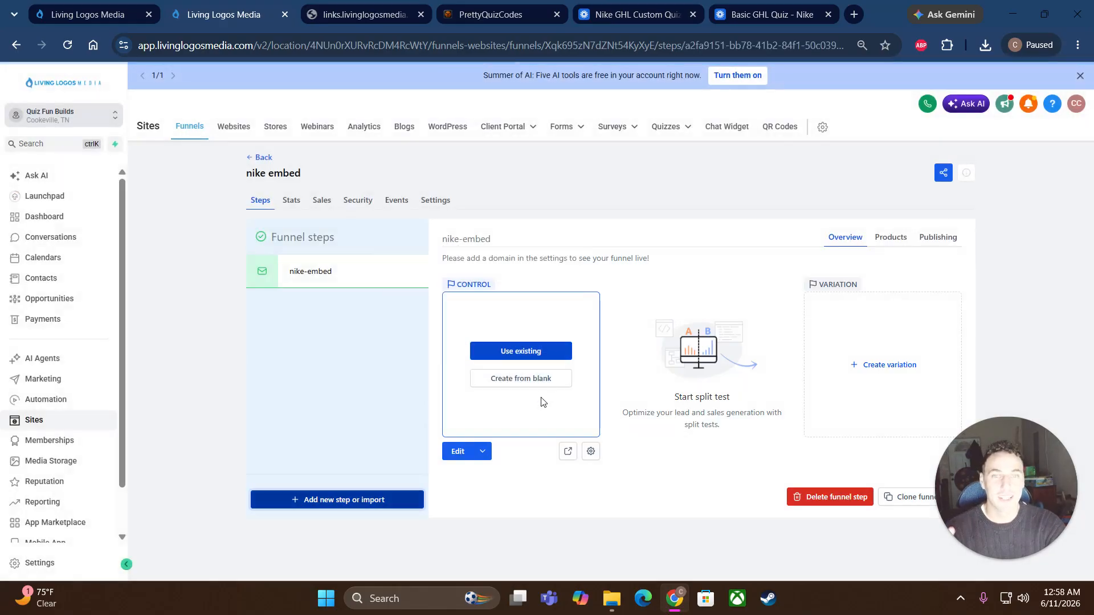
click(510, 383)
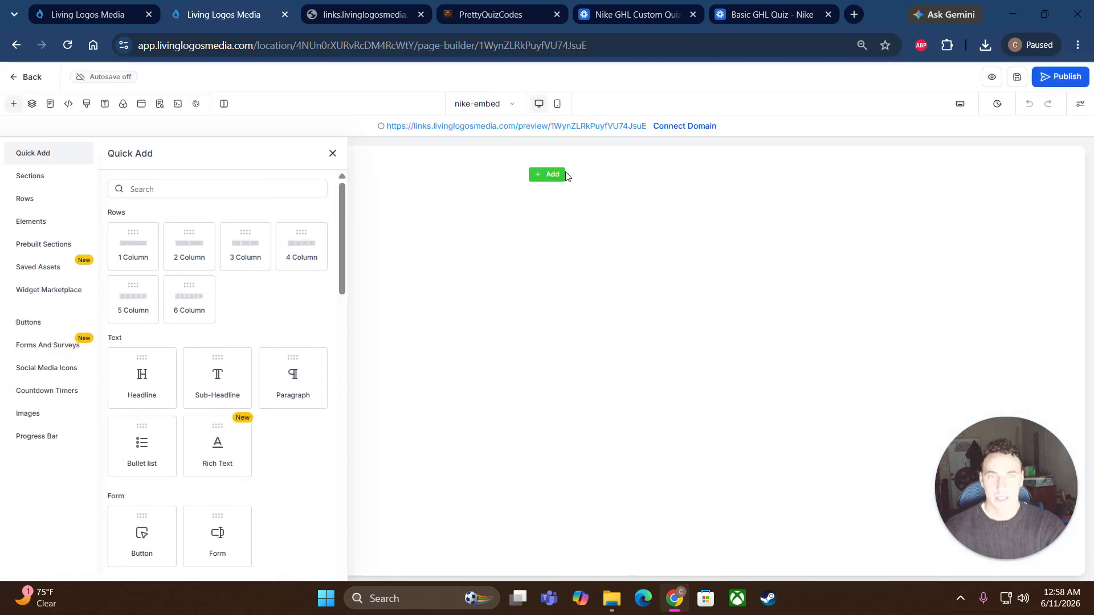
Step: Add a one-column row holding a Custom HTML/Javascript code element and open its code editor
drag(136, 249, 568, 200)
scroll(191, 399, down, 7)
scroll(192, 401, down, 5)
drag(151, 393, 515, 204)
click(608, 188)
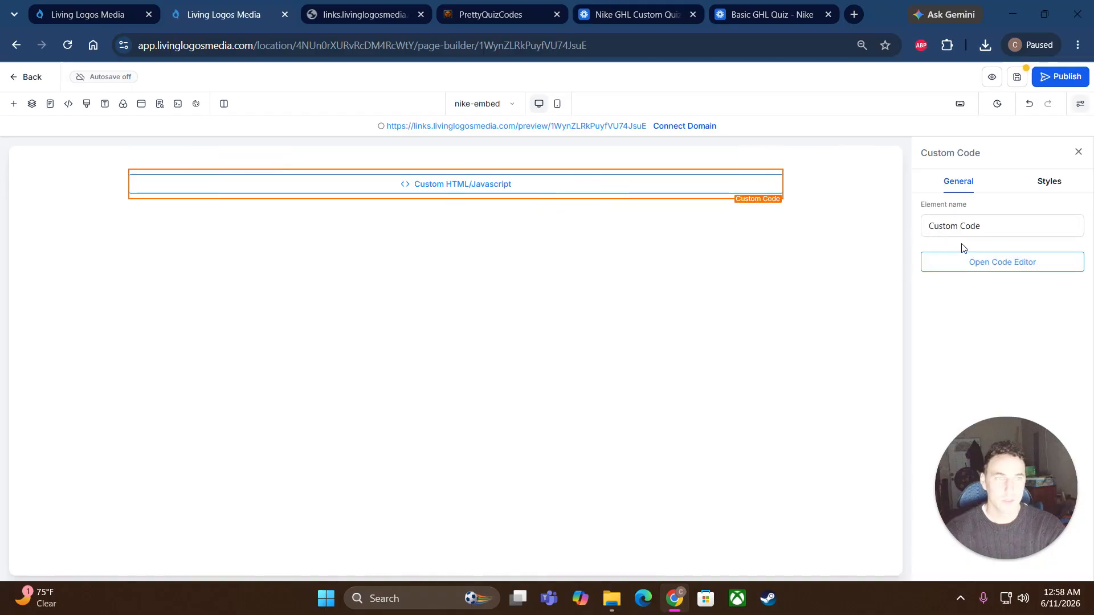
click(1014, 263)
Step: Choose the With Logo embed style and copy the Nike logo image's link from media storage
click(467, 16)
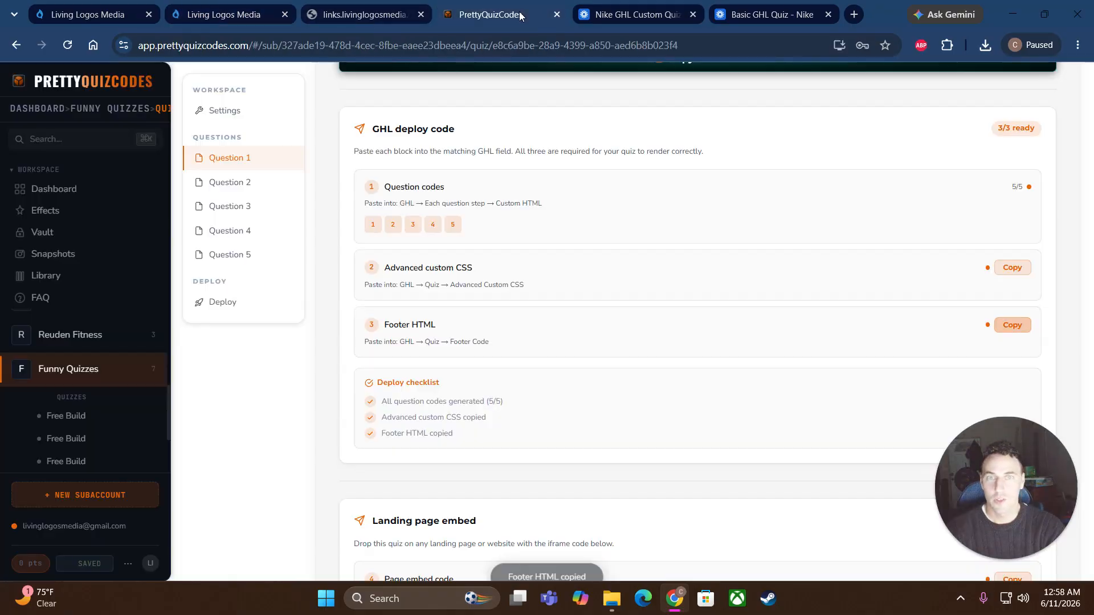
scroll(637, 350, down, 5)
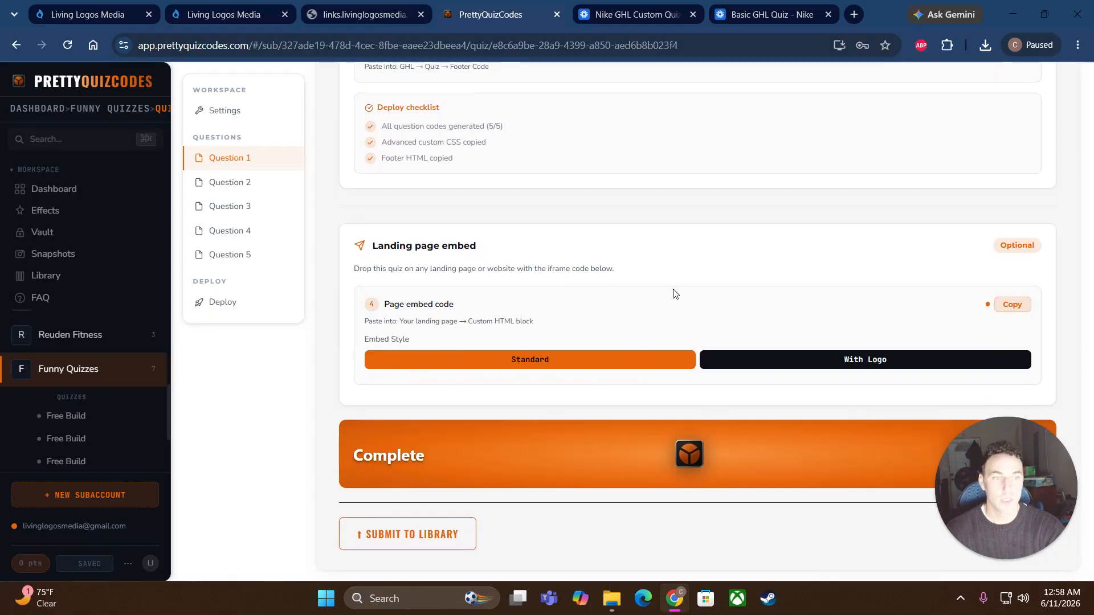
click(837, 364)
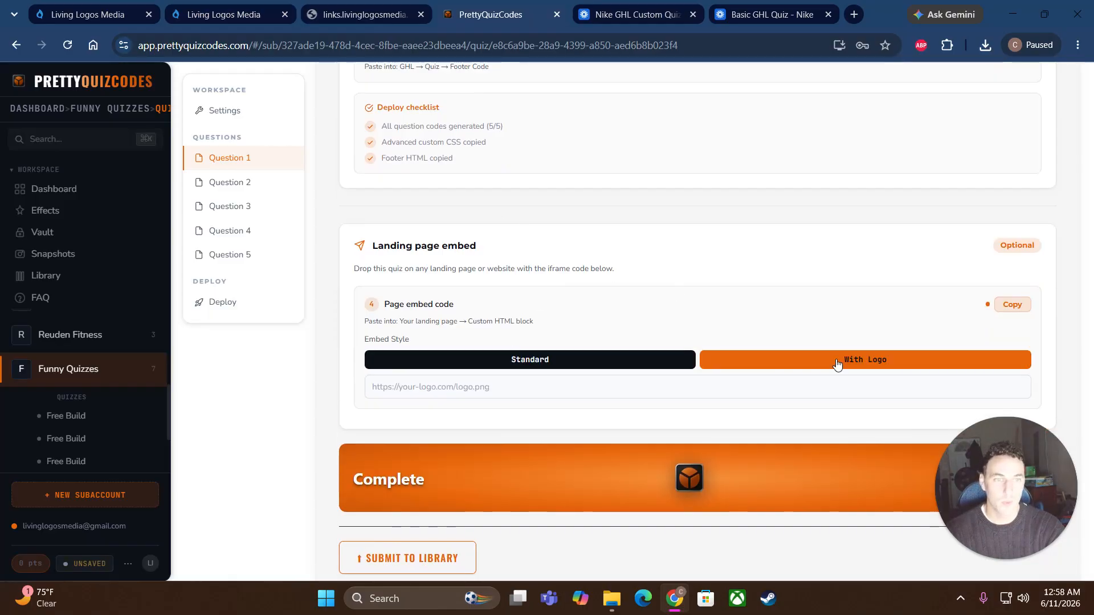
click(475, 387)
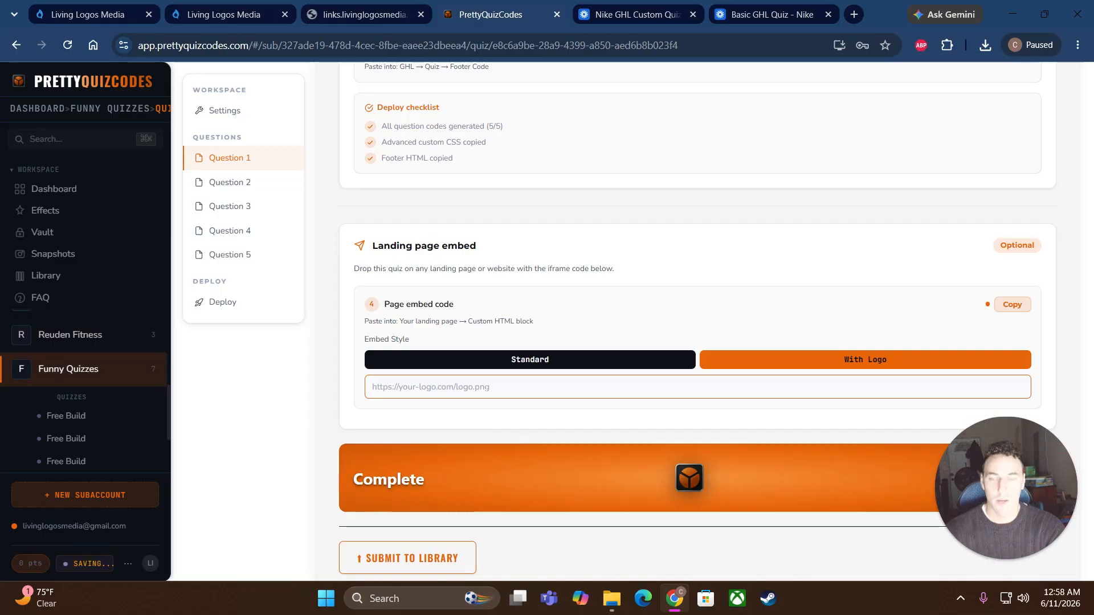
click(94, 13)
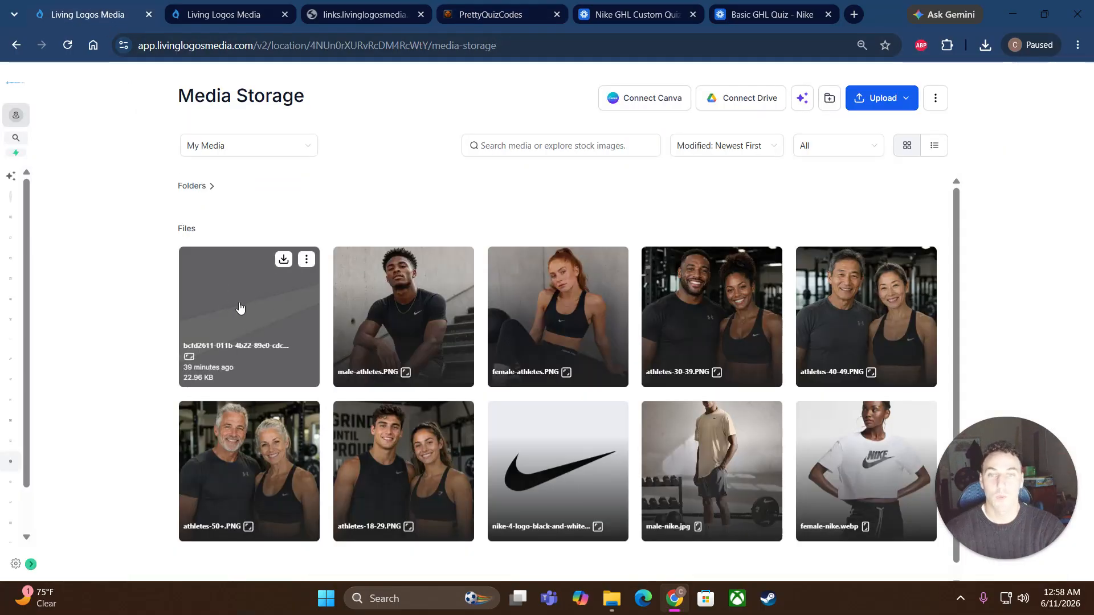
click(615, 414)
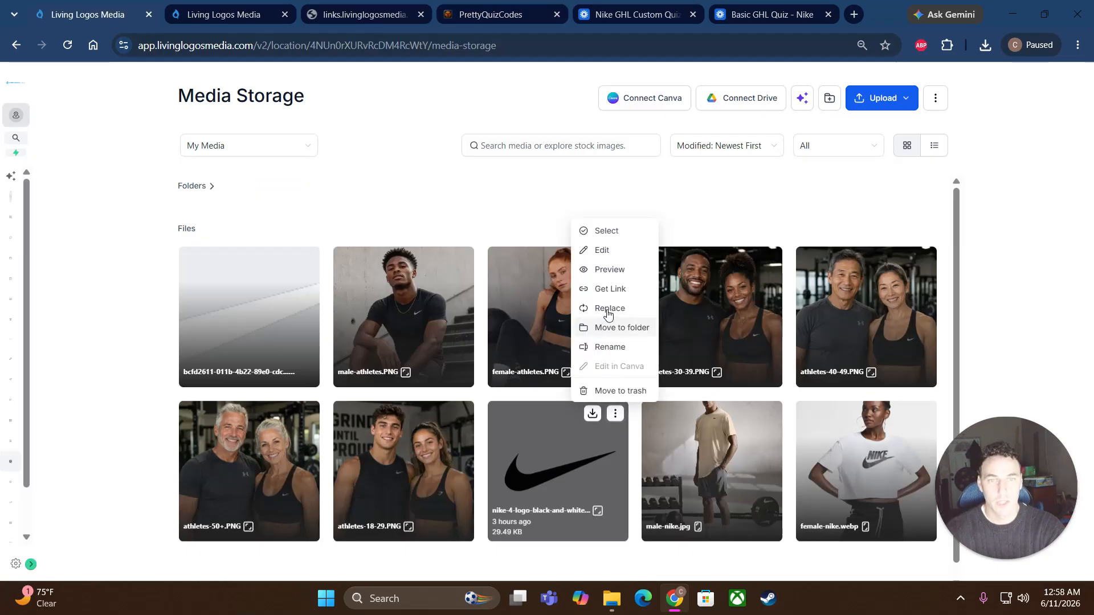
click(609, 289)
click(489, 15)
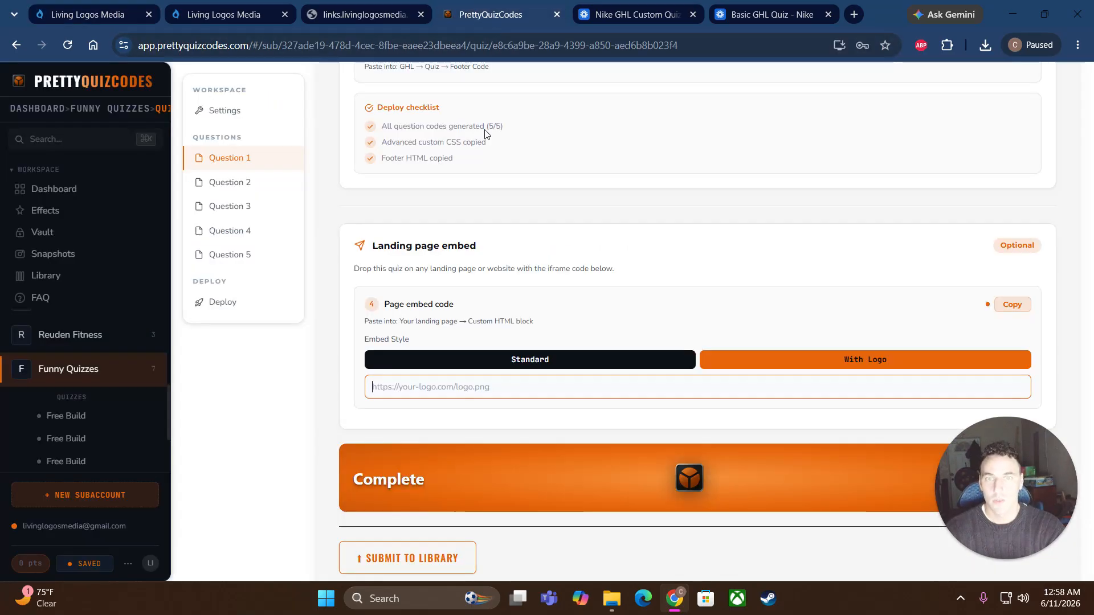
Step: Paste the Nike logo link into the With Logo URL field and copy the page embed code
right_click(412, 387)
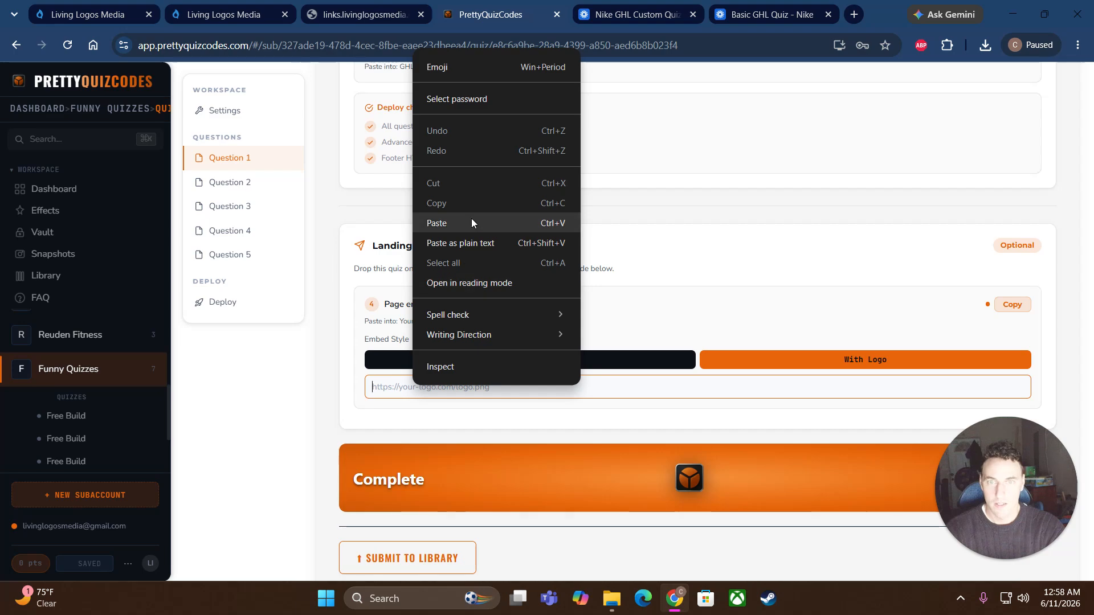
click(472, 222)
click(823, 331)
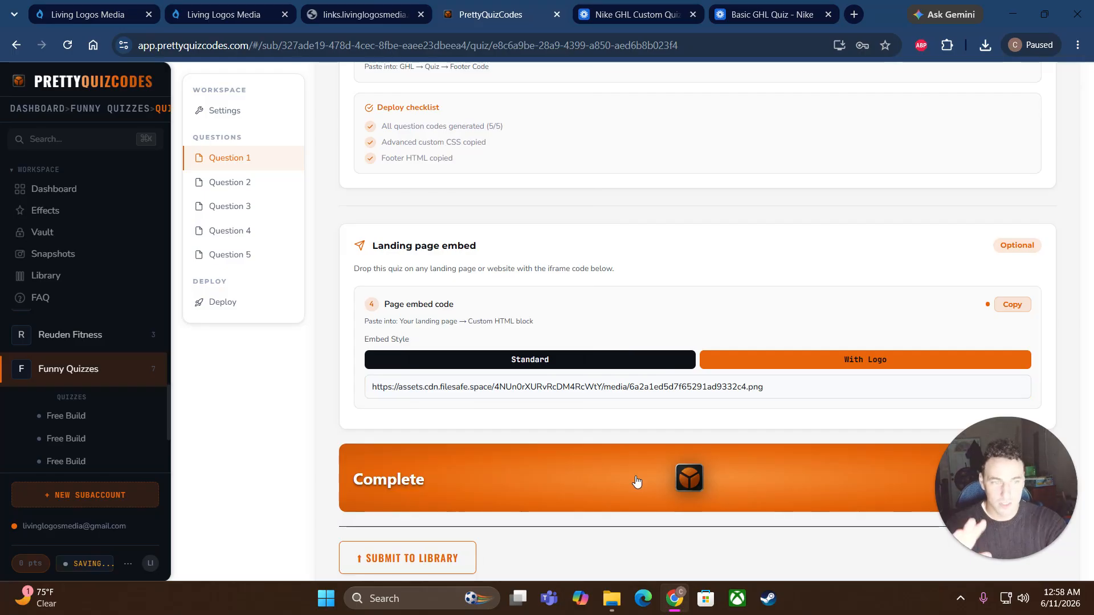
click(1011, 306)
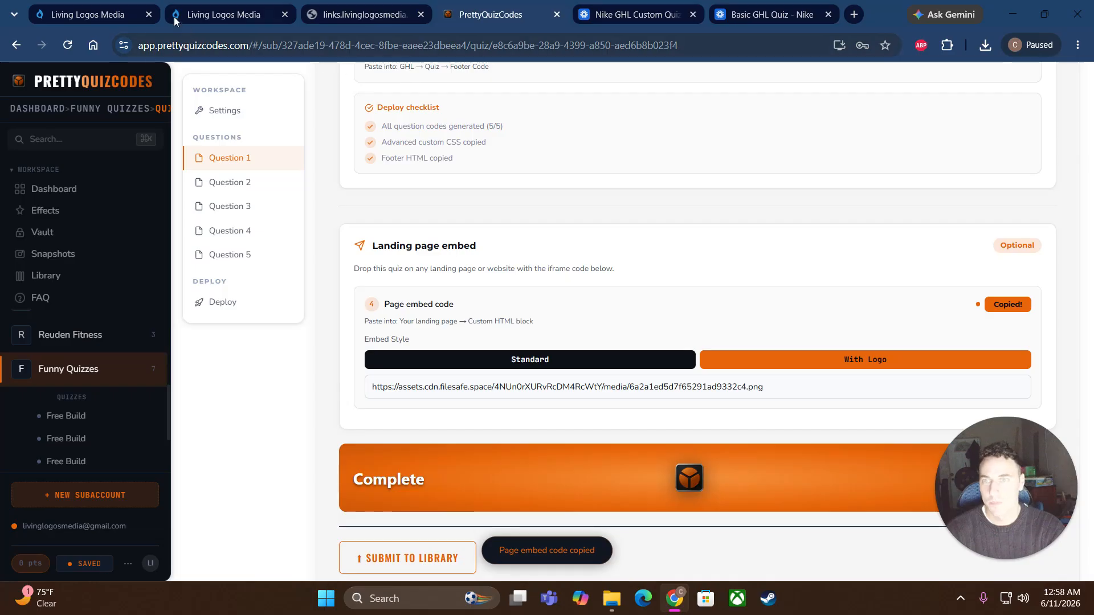
Step: Paste the PrettyQuizCodes iframe embed code into the custom code element, save it, then save the nike-embed page
click(108, 14)
click(234, 17)
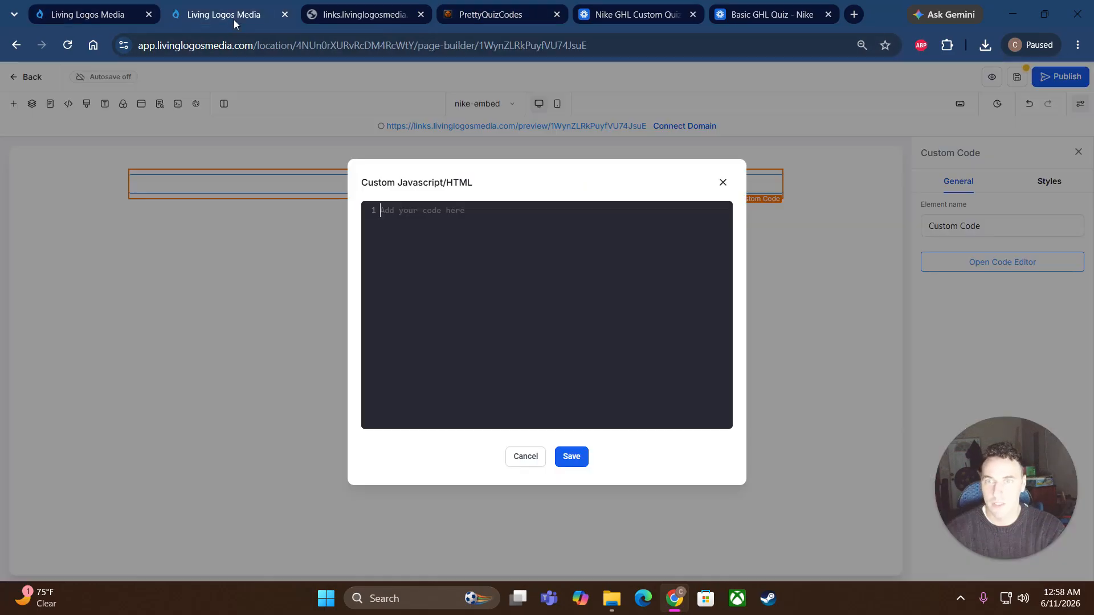
right_click(435, 215)
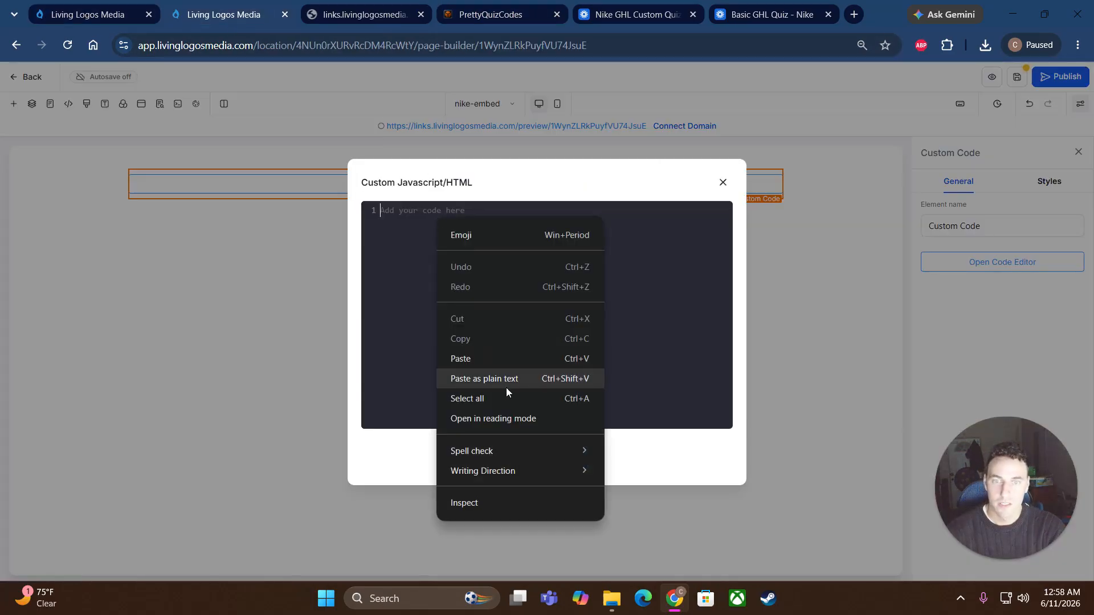
click(493, 357)
click(571, 456)
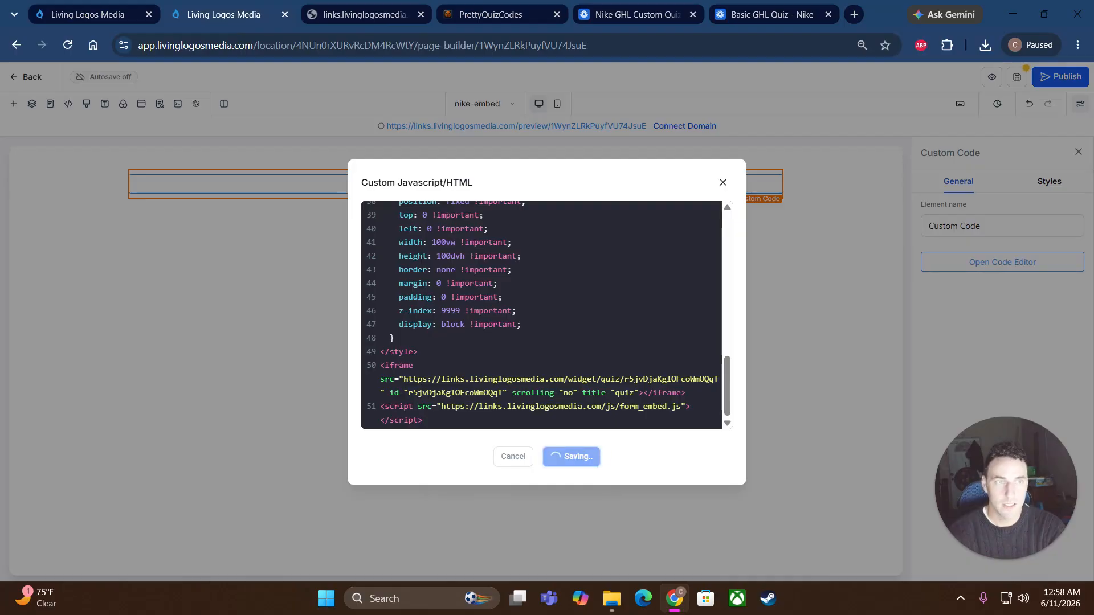
click(1019, 77)
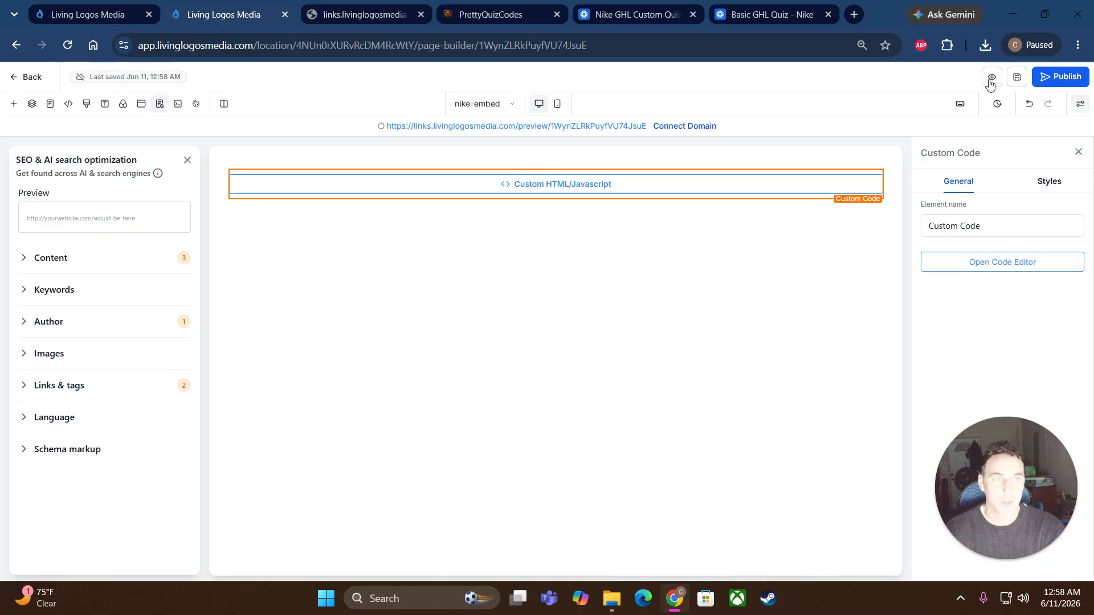
Step: Preview the page and run the quiz with Male, Inconsistent routine, a rating, then Submit
click(991, 78)
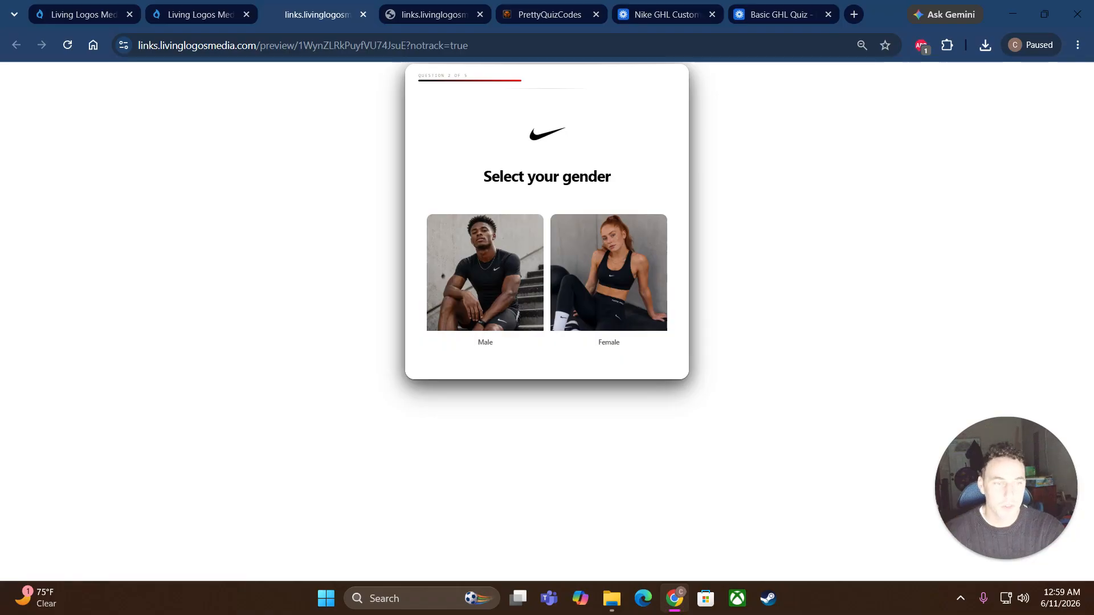
click(506, 283)
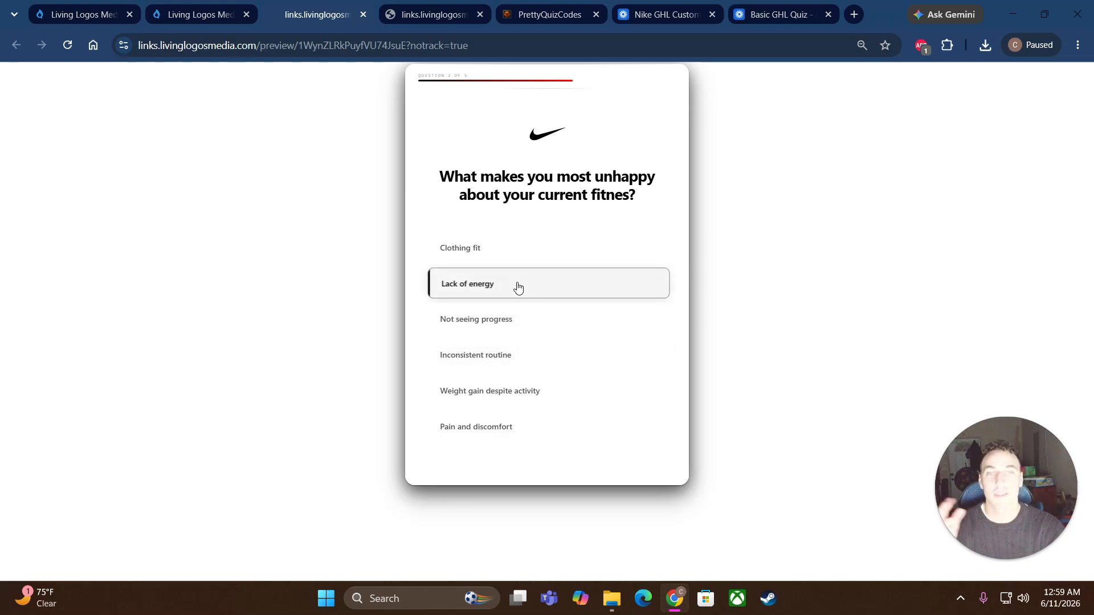
click(518, 355)
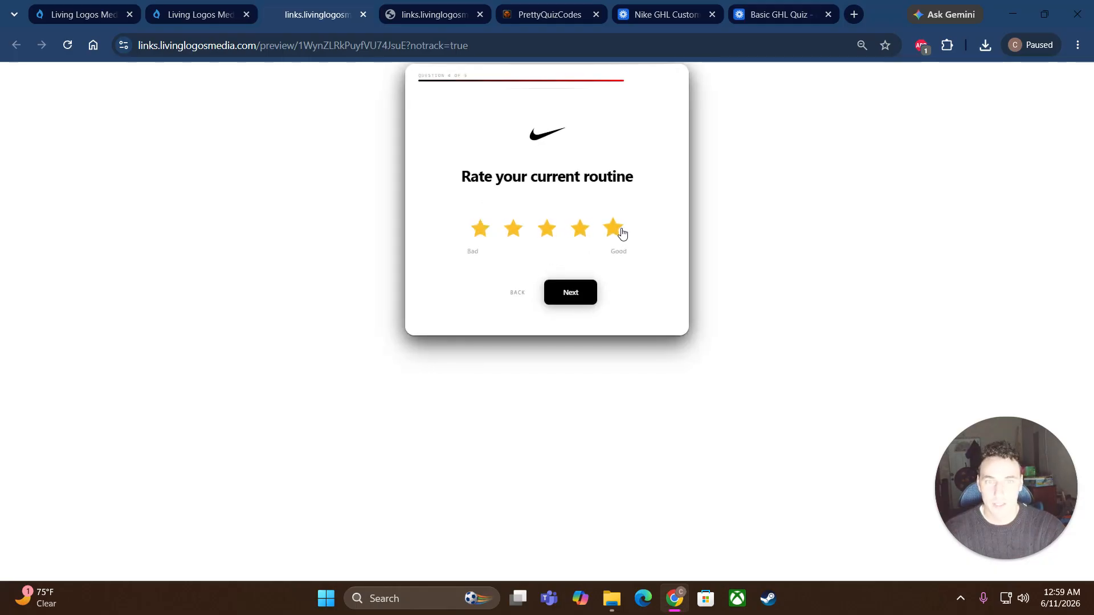
click(547, 228)
click(570, 293)
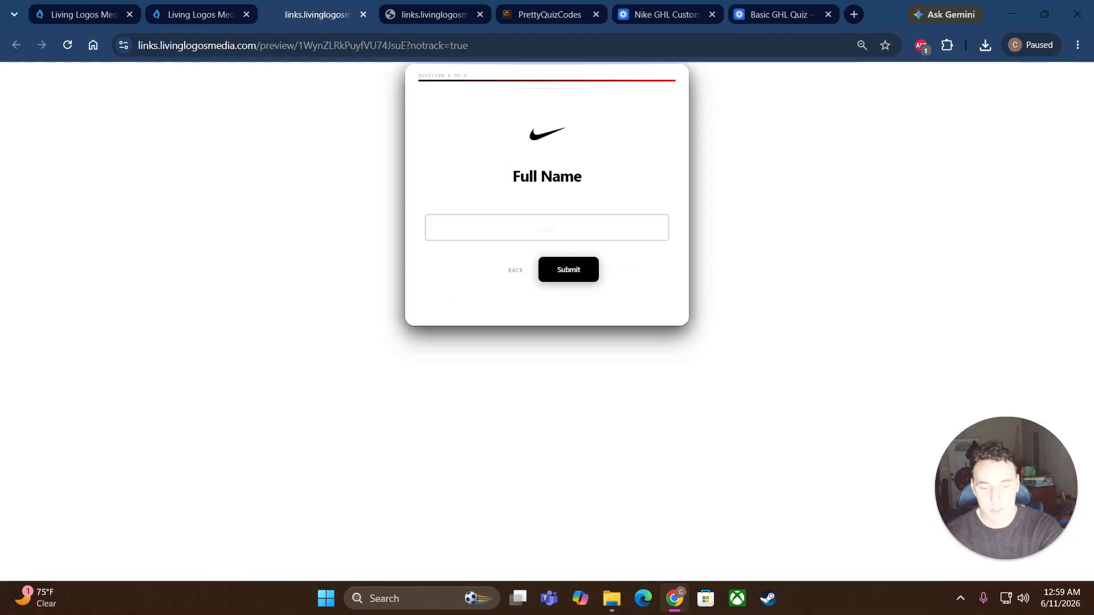
click(572, 278)
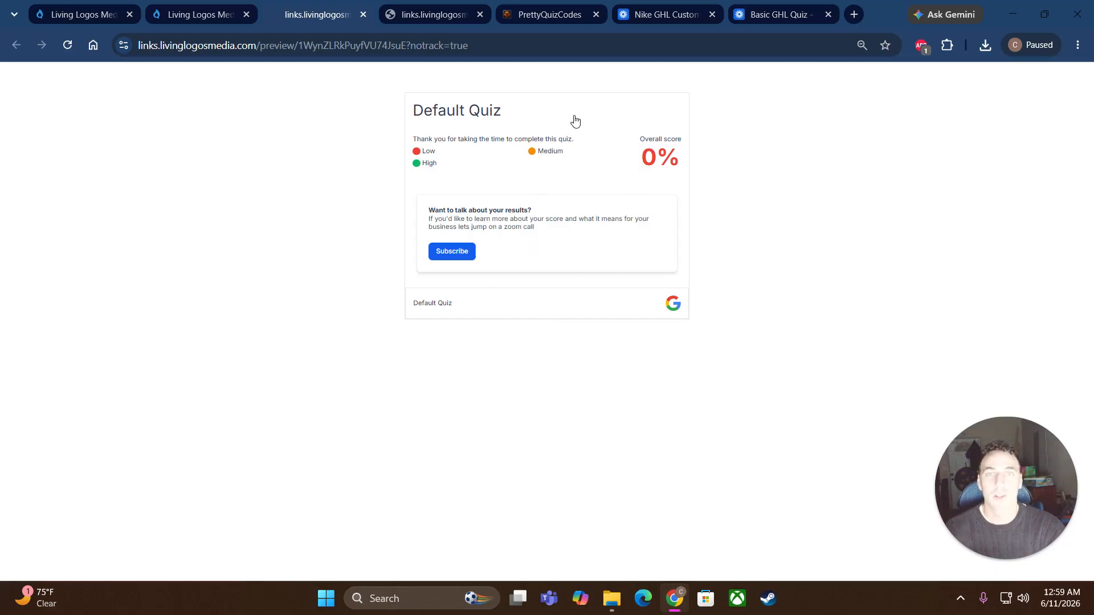
click(164, 21)
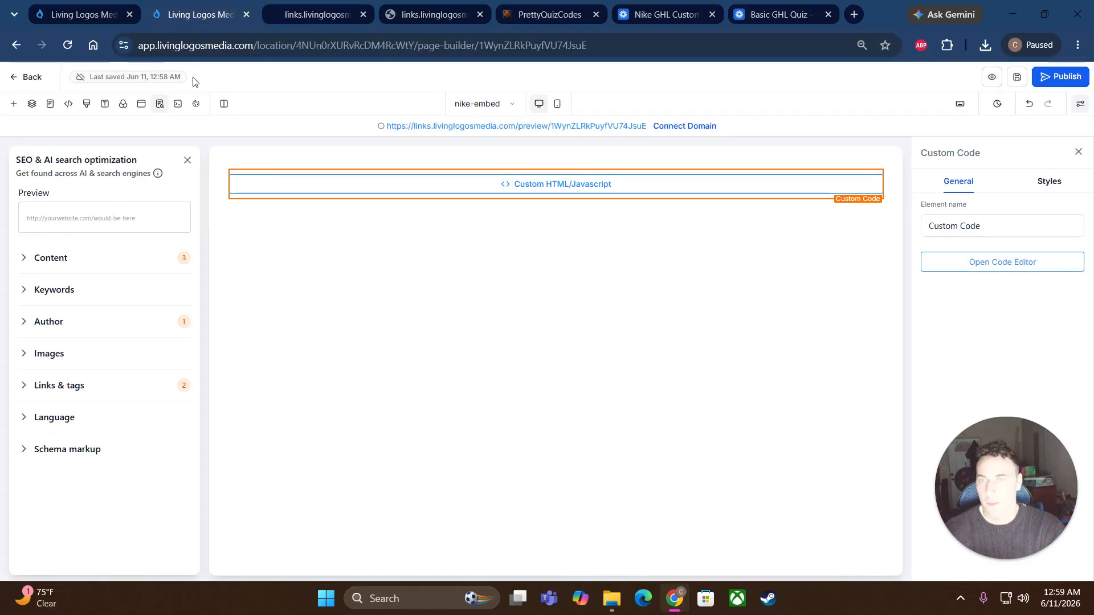
Step: Open the Nike White/Red quiz's settings from the Quizzes list
click(23, 85)
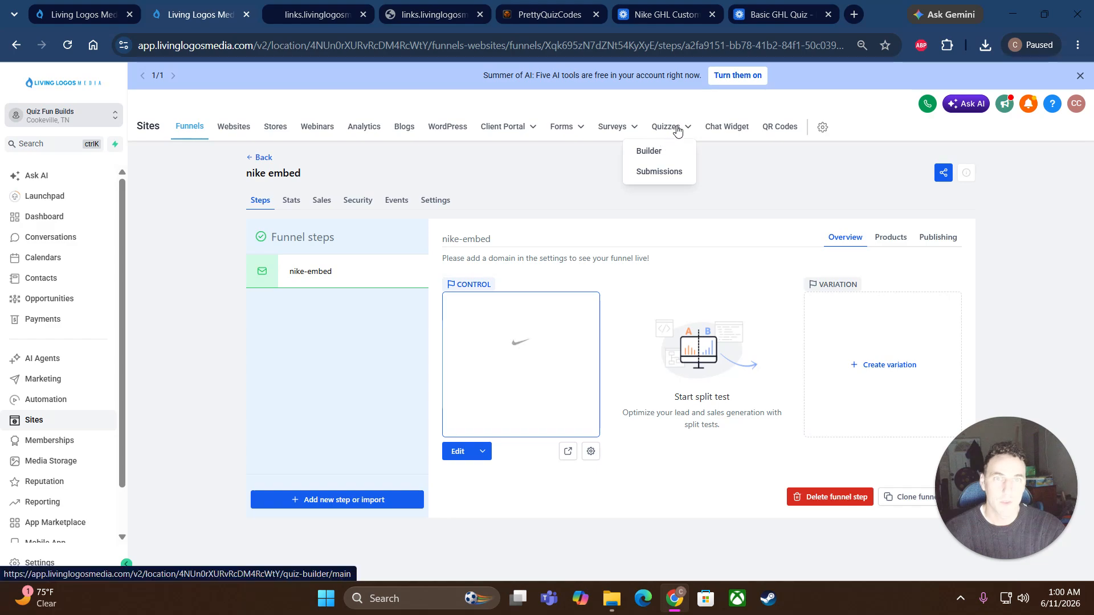
click(678, 131)
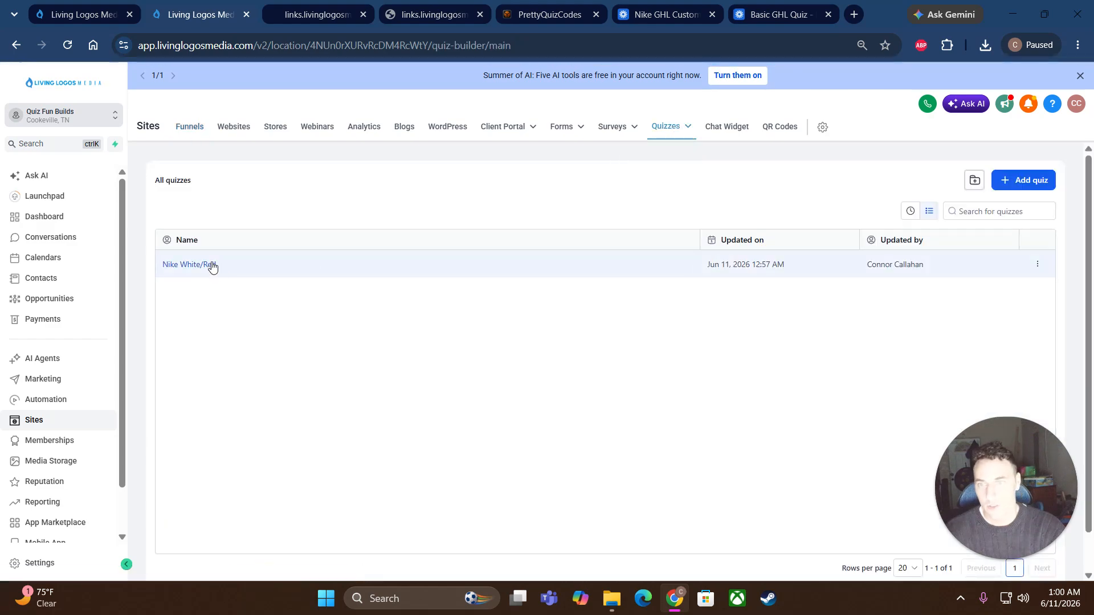
click(215, 267)
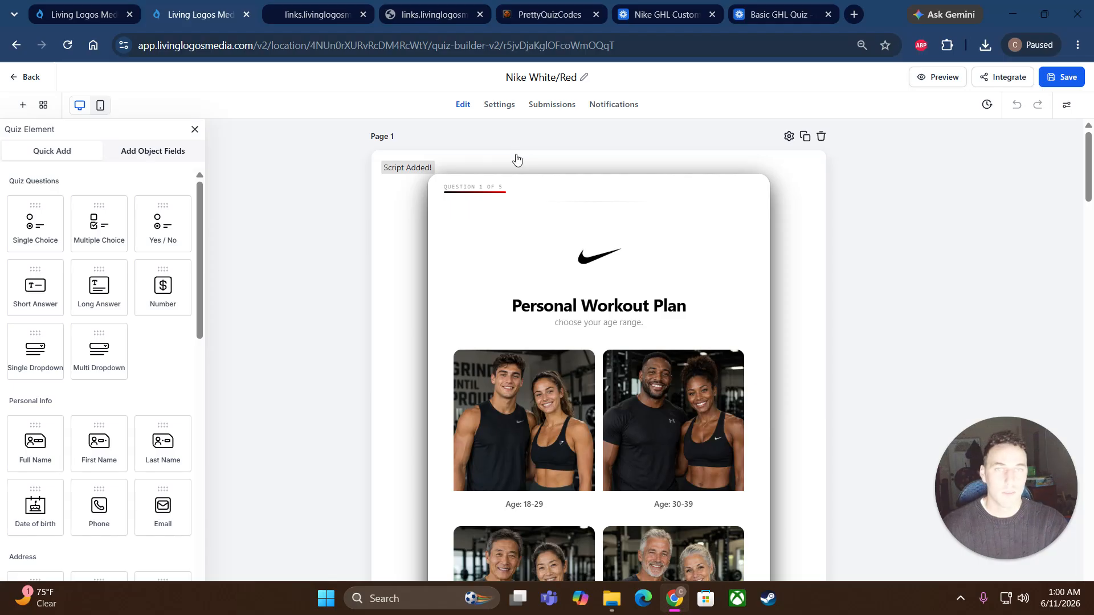
click(507, 110)
click(416, 203)
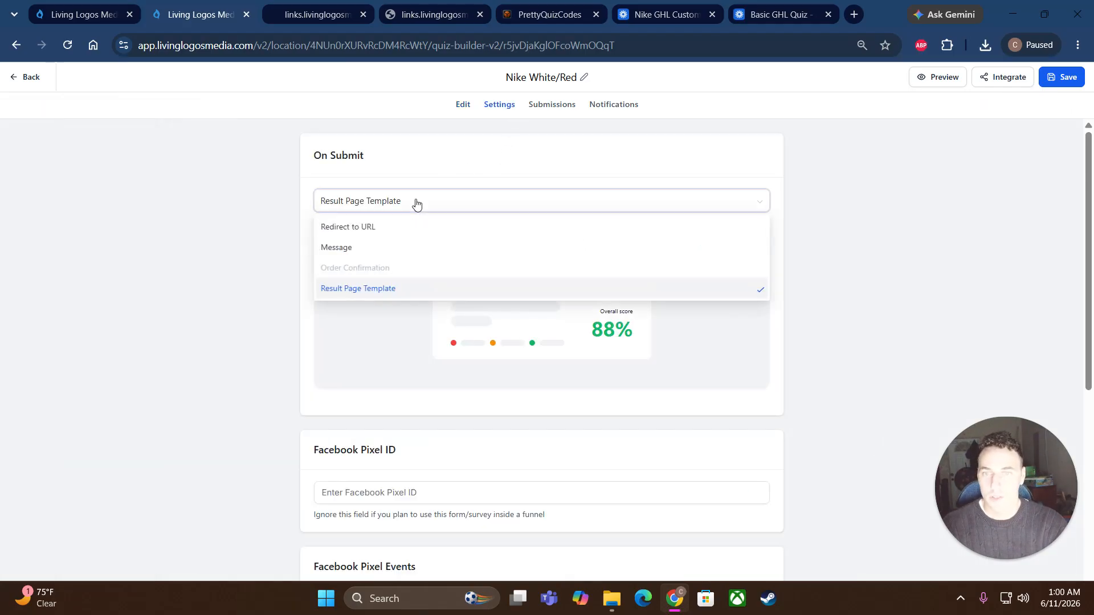
click(367, 227)
click(367, 228)
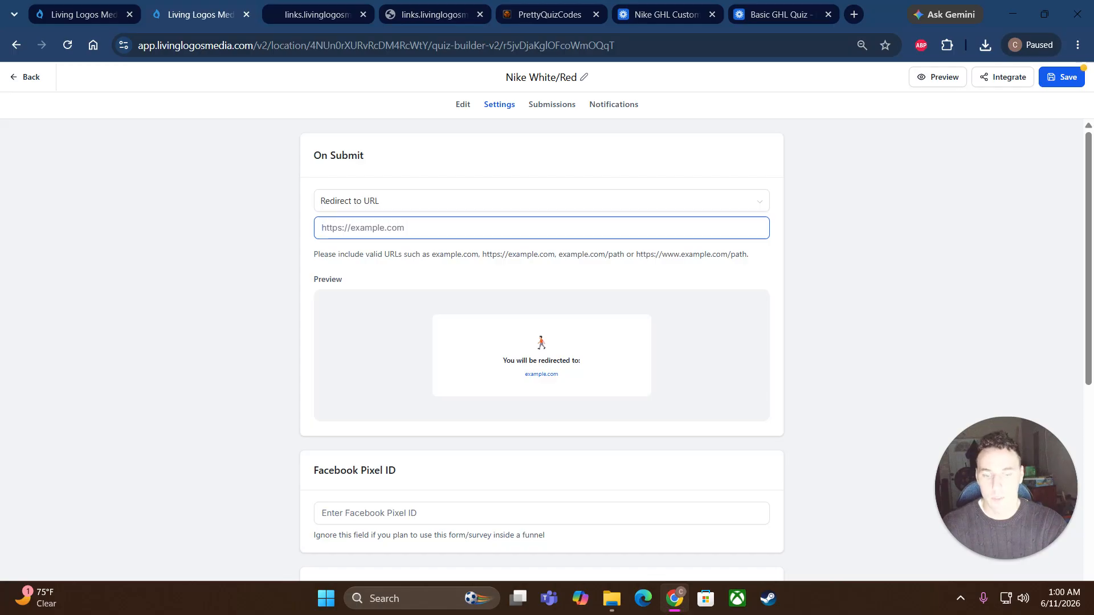
text(https://nike.com)
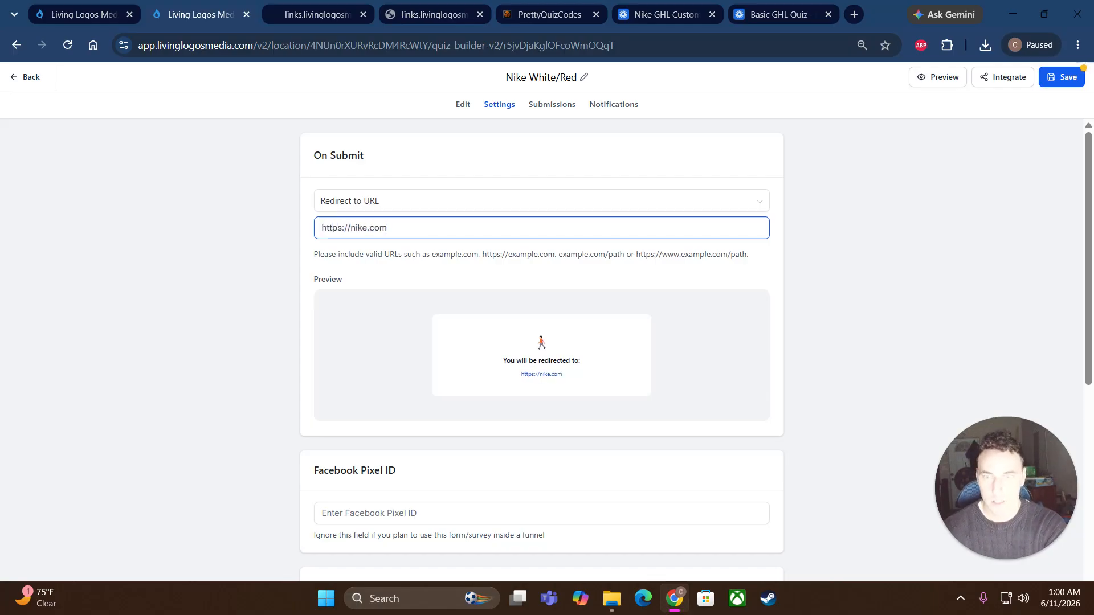
click(797, 233)
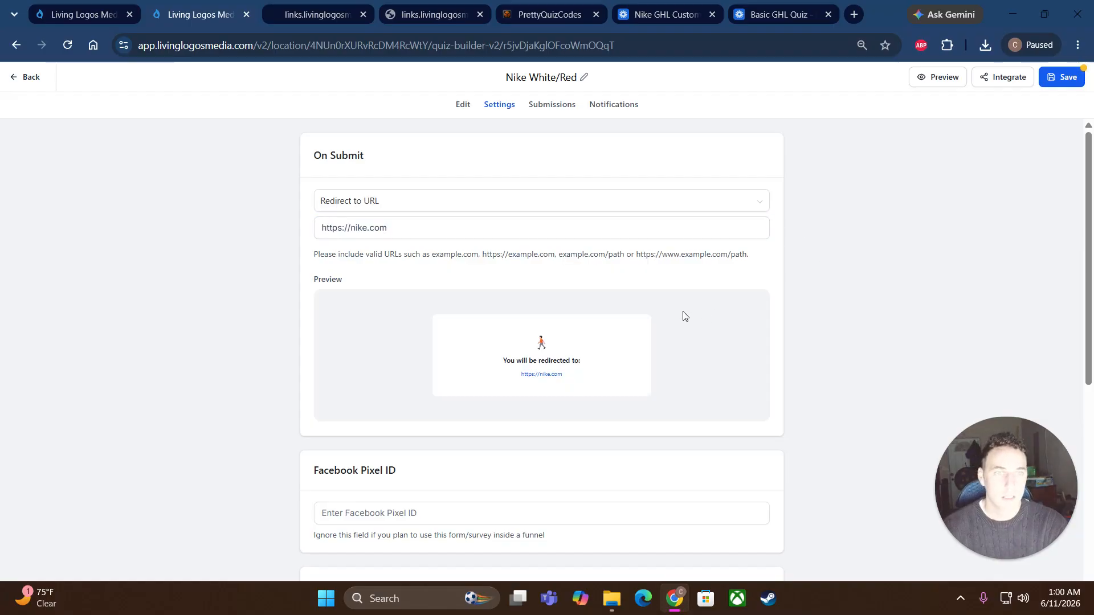
scroll(524, 325, down, 9)
click(322, 375)
click(1061, 77)
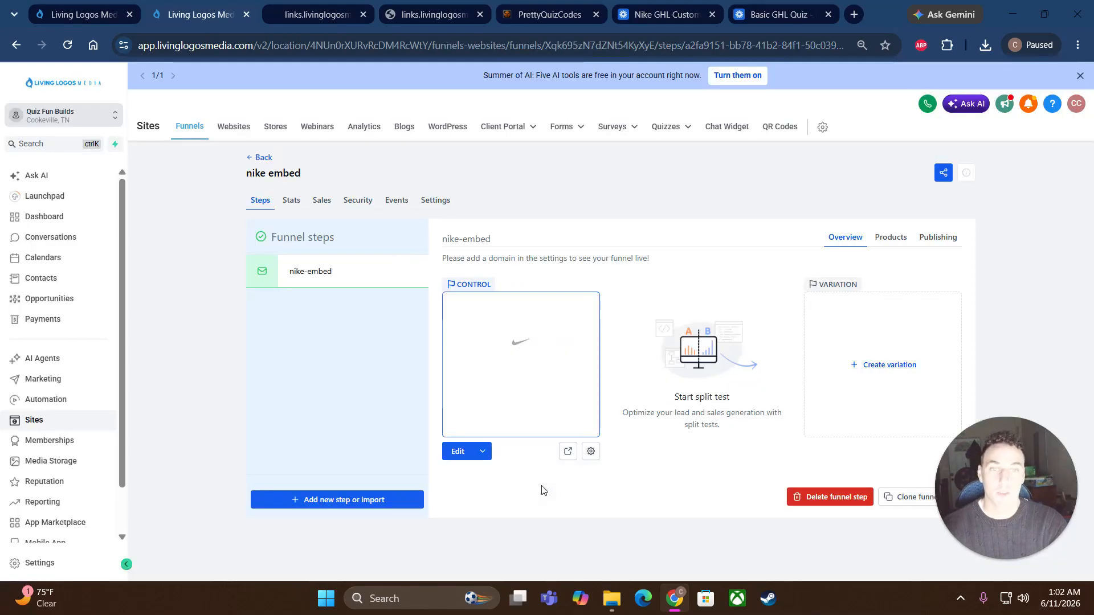
Step: Open the live funnel page and submit the quiz (18-29, Female, Lack of energy, a rating) to test the nike.com redirect
click(567, 454)
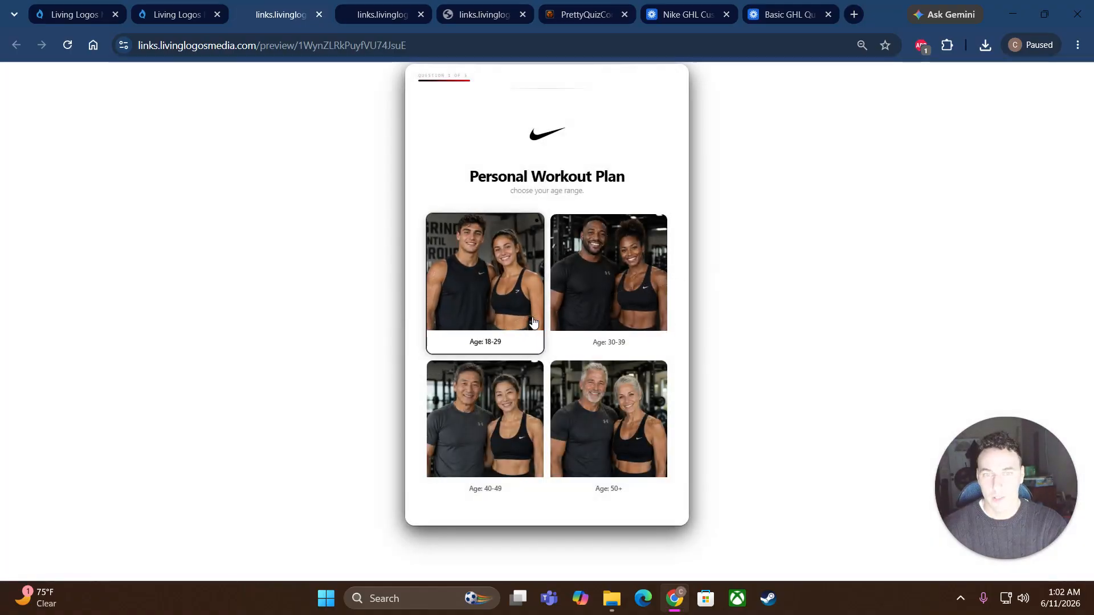
click(535, 315)
click(629, 303)
click(512, 296)
click(549, 228)
click(573, 294)
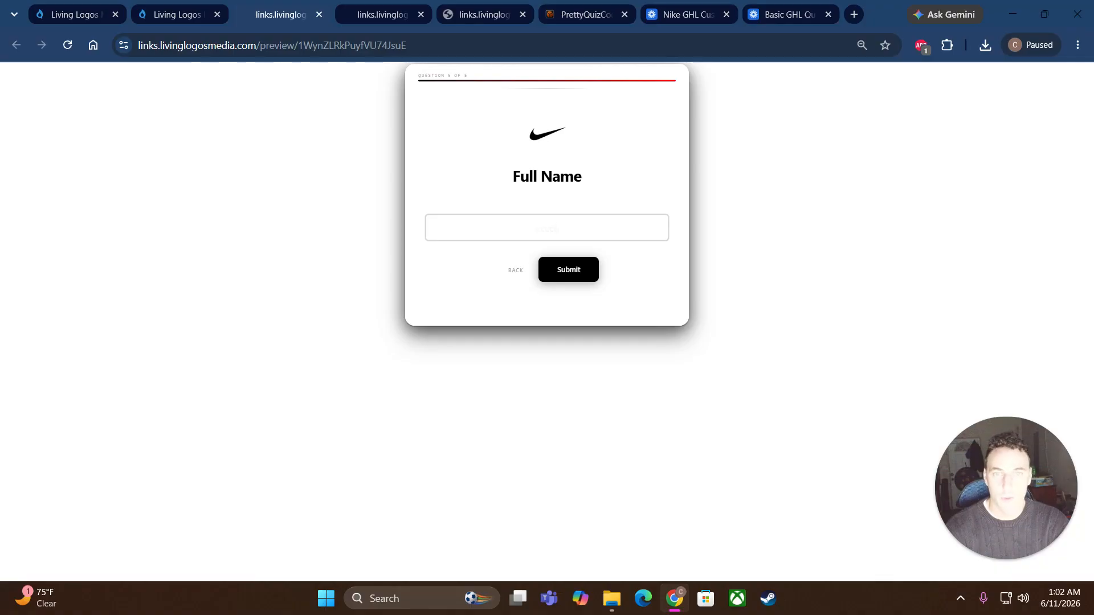
click(576, 269)
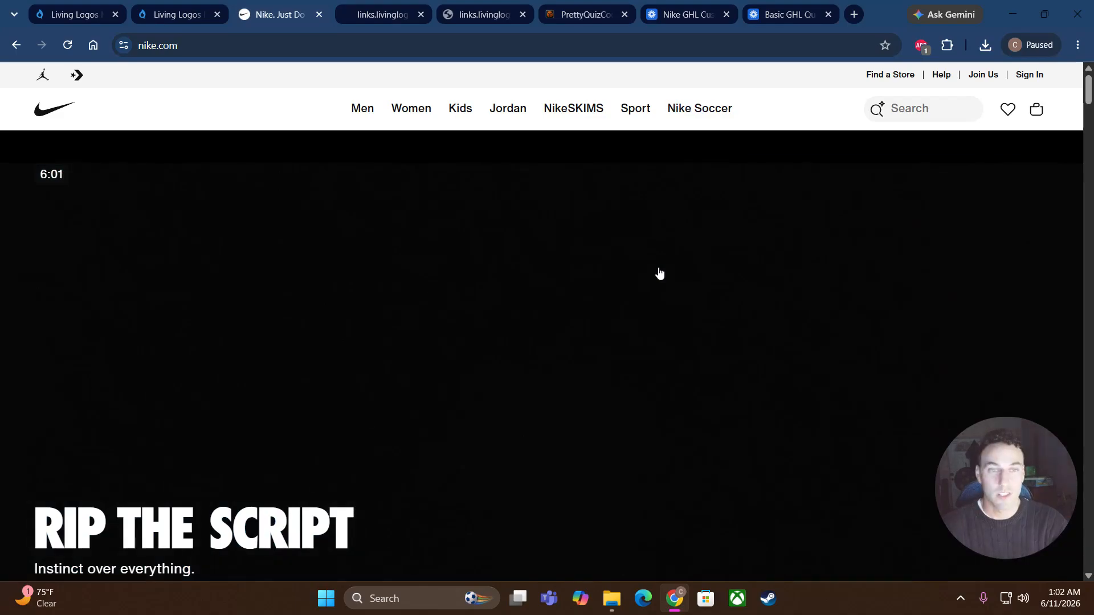
Step: Answer the prettyquizcodes.com sample quiz with Always, then follow Get Premium Quizzes Now
scroll(545, 334, down, 10)
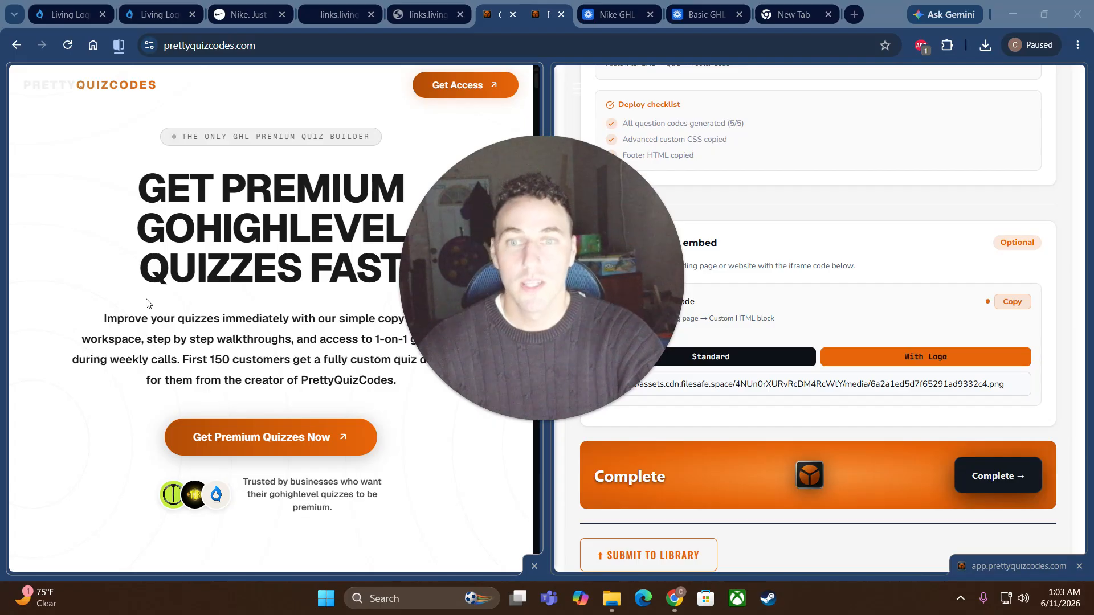
scroll(146, 302, down, 8)
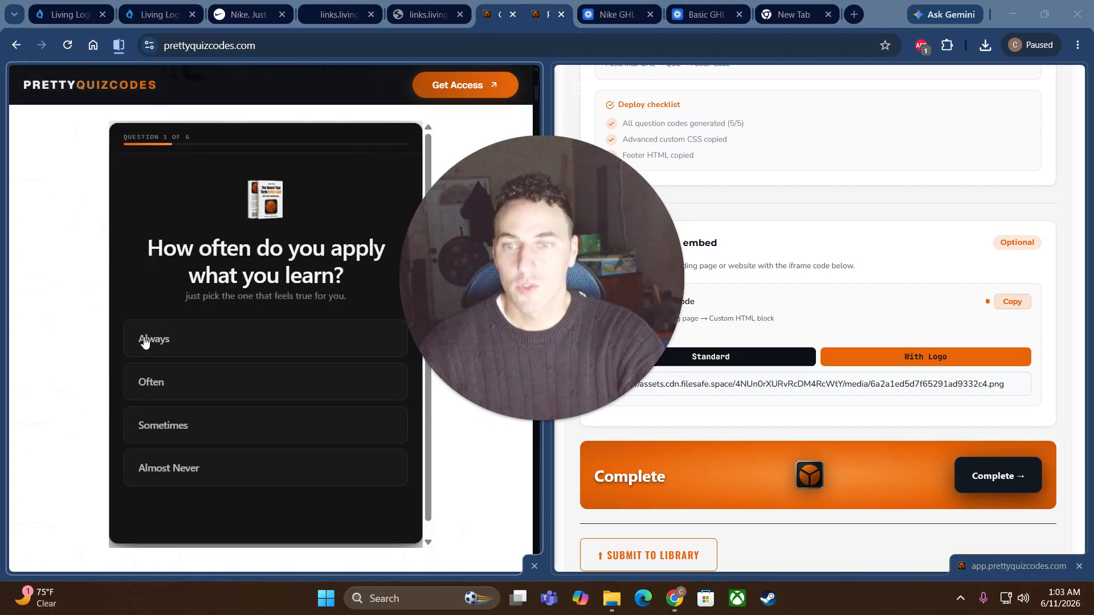
click(195, 340)
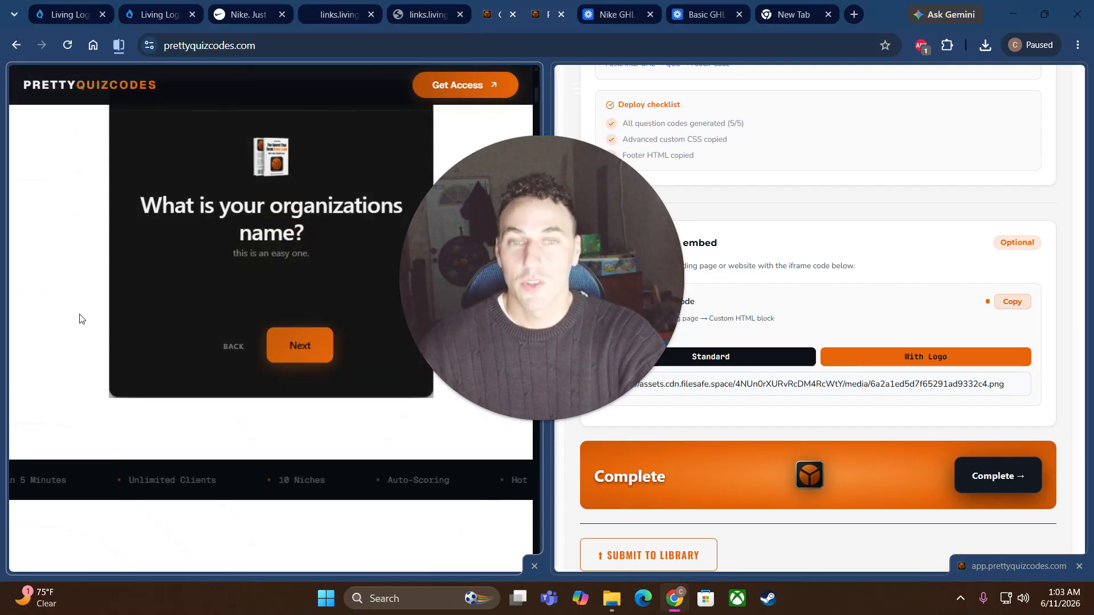
scroll(83, 318, up, 5)
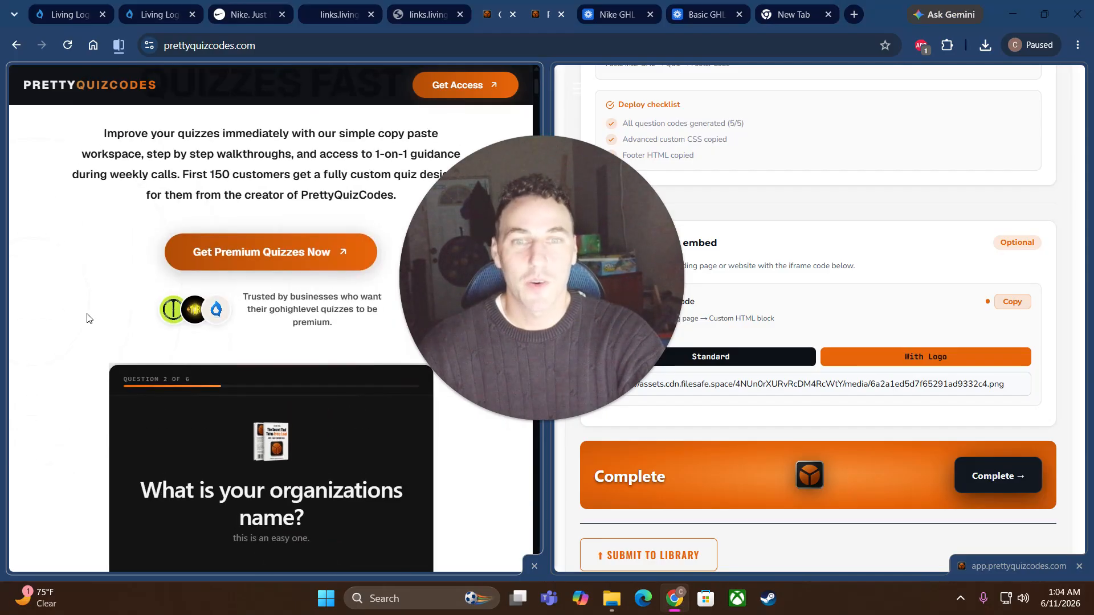
scroll(102, 300, up, 1)
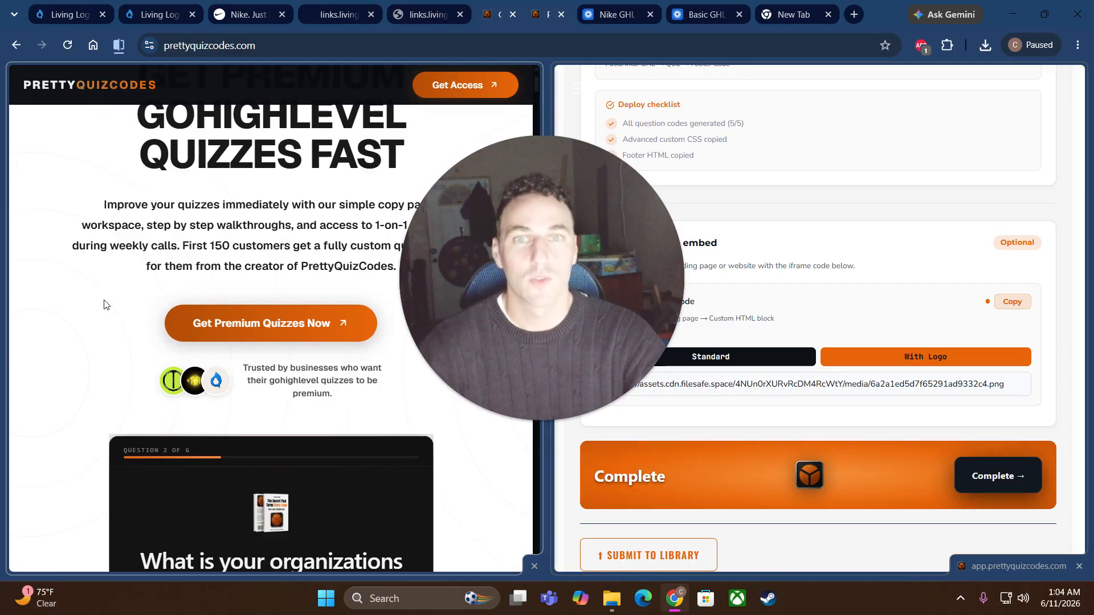
click(267, 323)
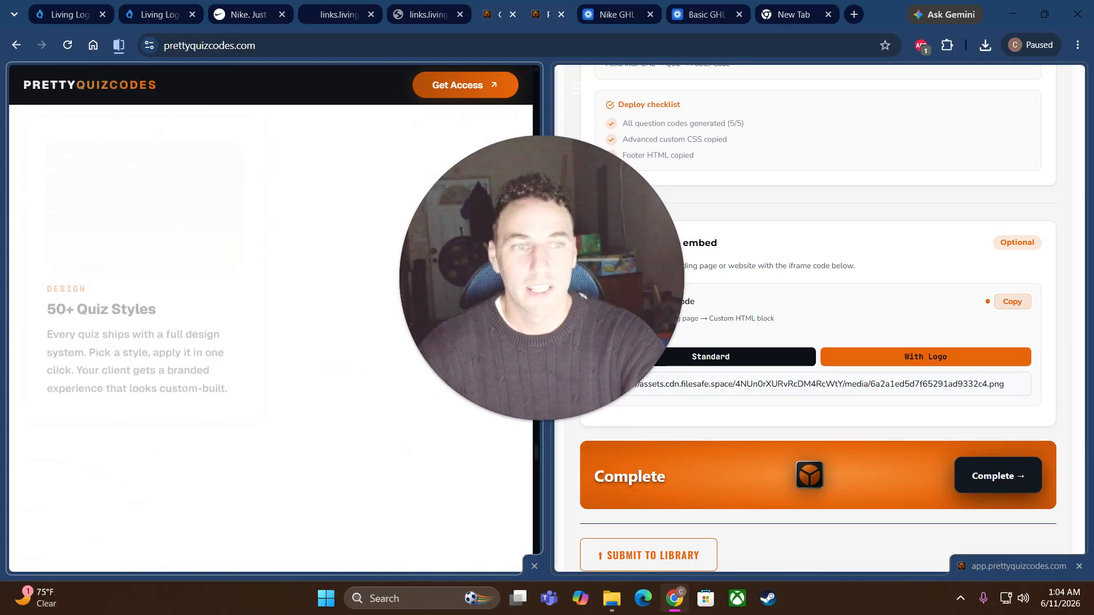